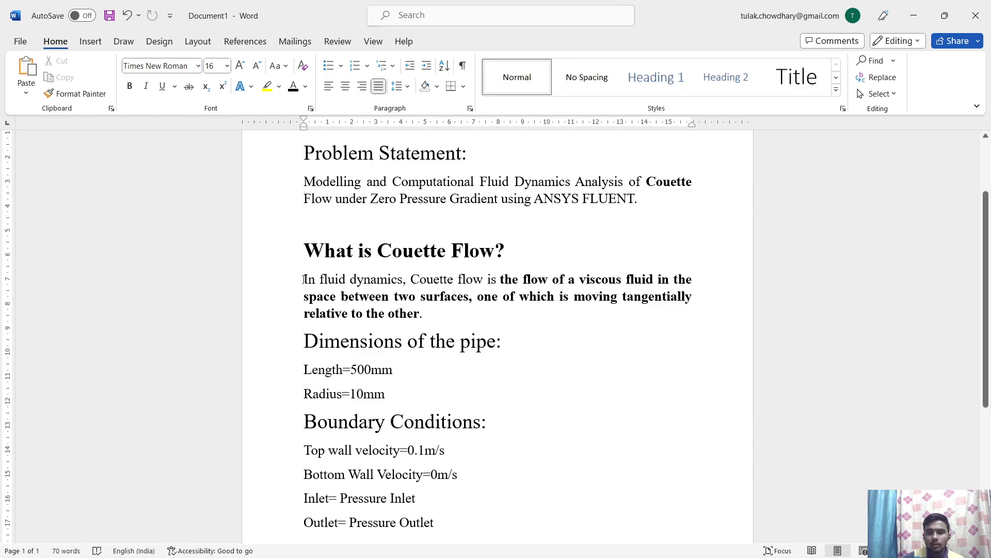
# Step: Read through the Couette flow definition in the problem statement document
pyautogui.moveTo(304, 279); pyautogui.dragTo(686, 297)
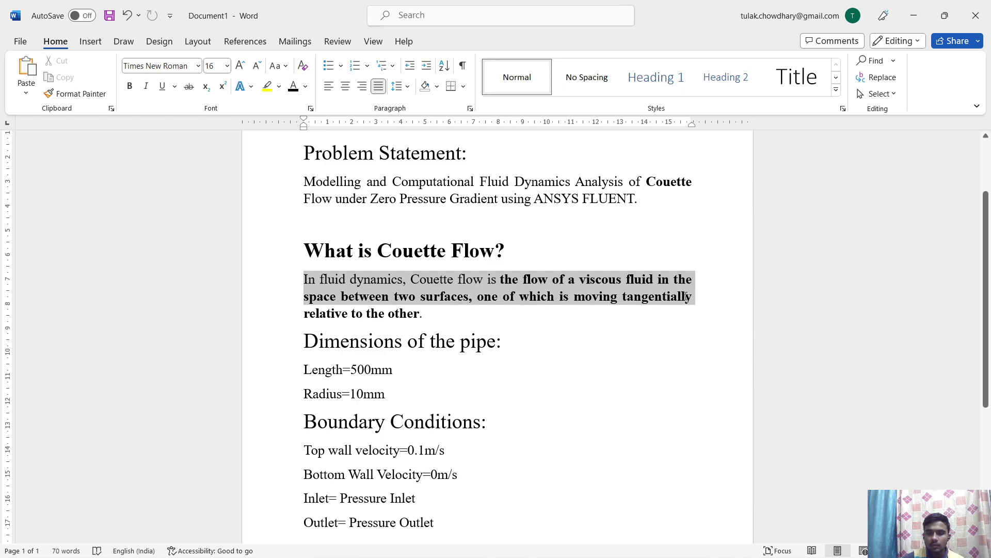
pyautogui.moveTo(685, 297); pyautogui.dragTo(479, 321)
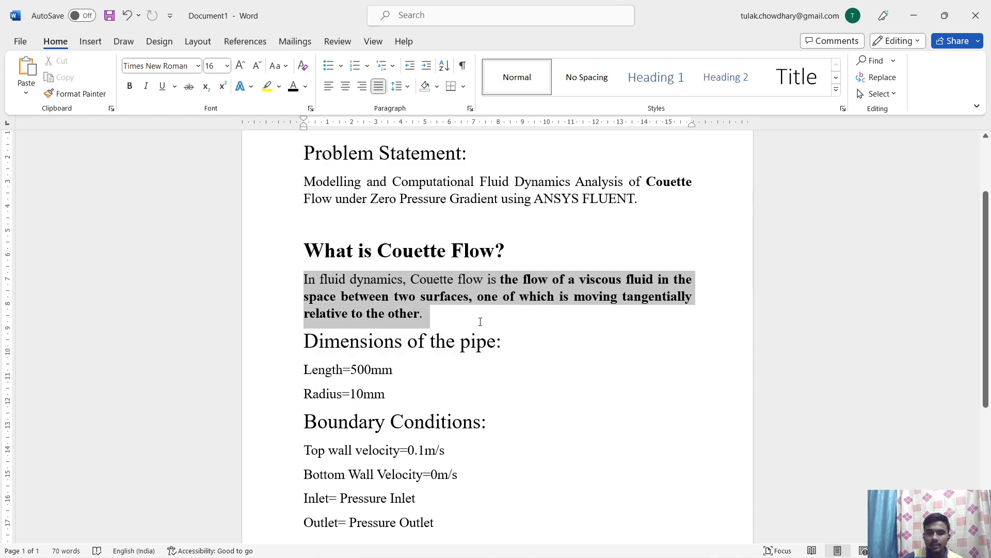
pyautogui.click(479, 321)
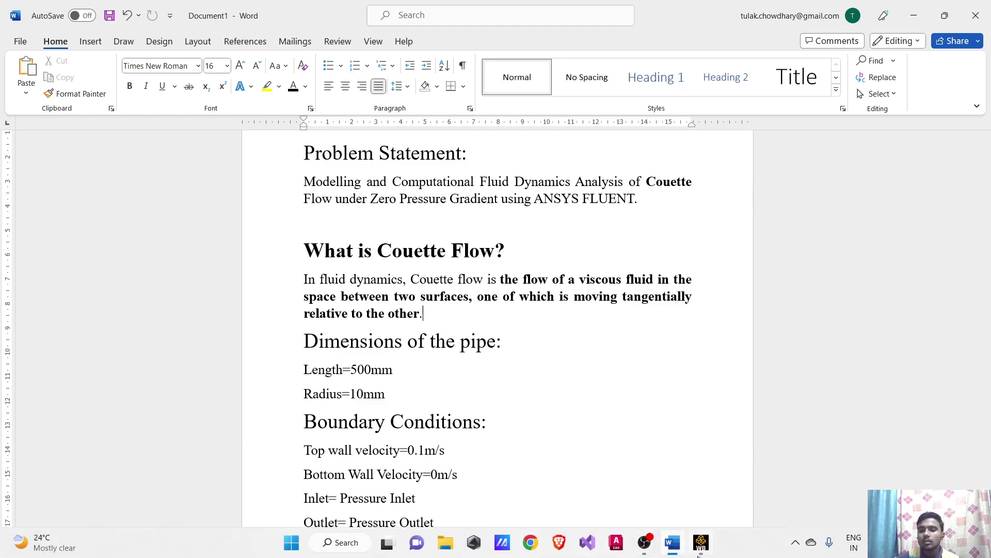
# Step: Switch to Ansys Workbench, add a Fluid Flow (Fluent) system to the project schematic and open its geometry in DesignModeler
pyautogui.click(701, 542)
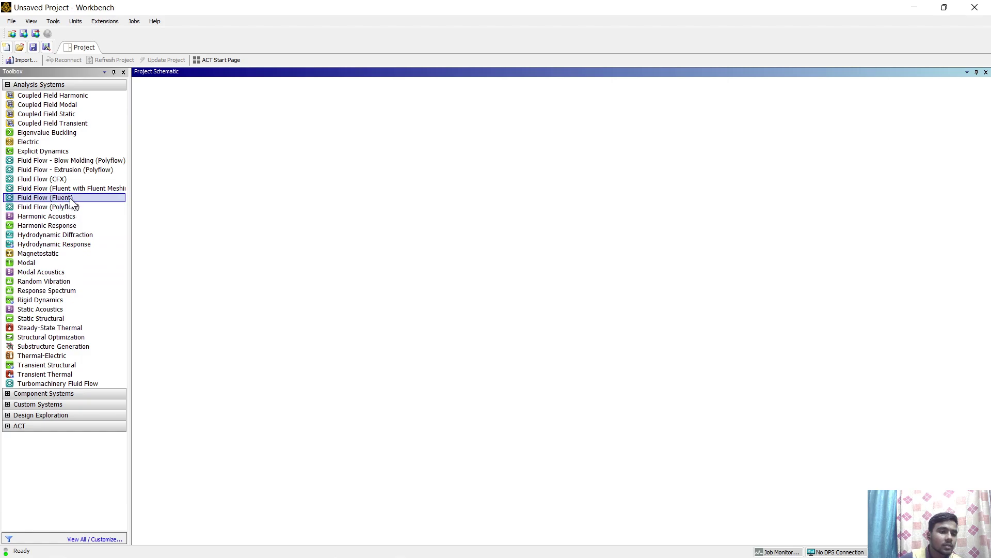
pyautogui.moveTo(70, 201); pyautogui.dragTo(187, 153)
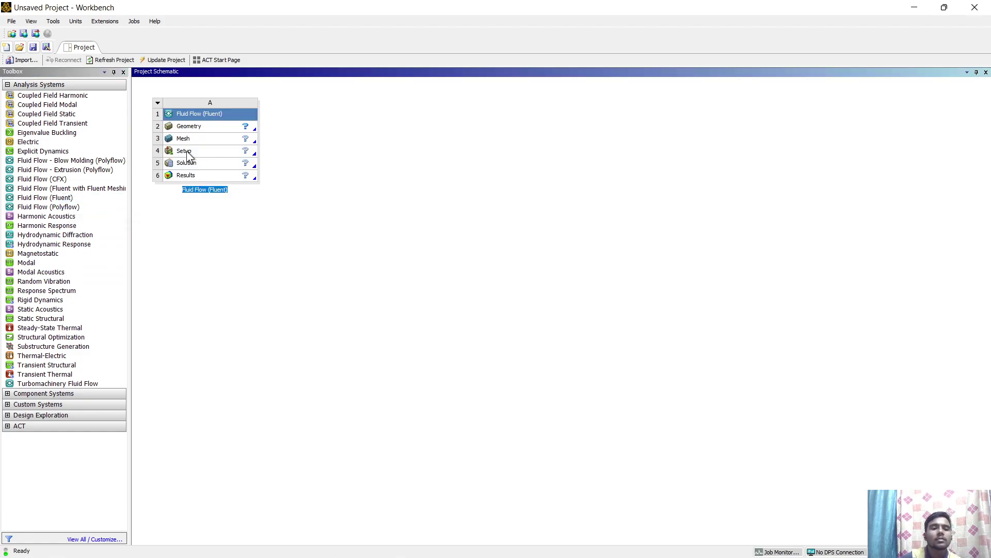
pyautogui.click(218, 218)
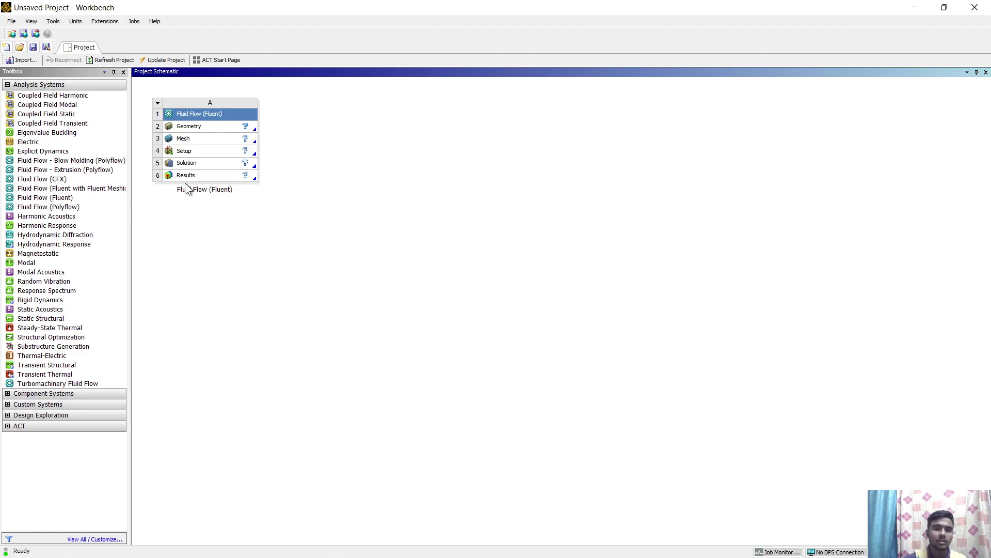
pyautogui.doubleClick(226, 127)
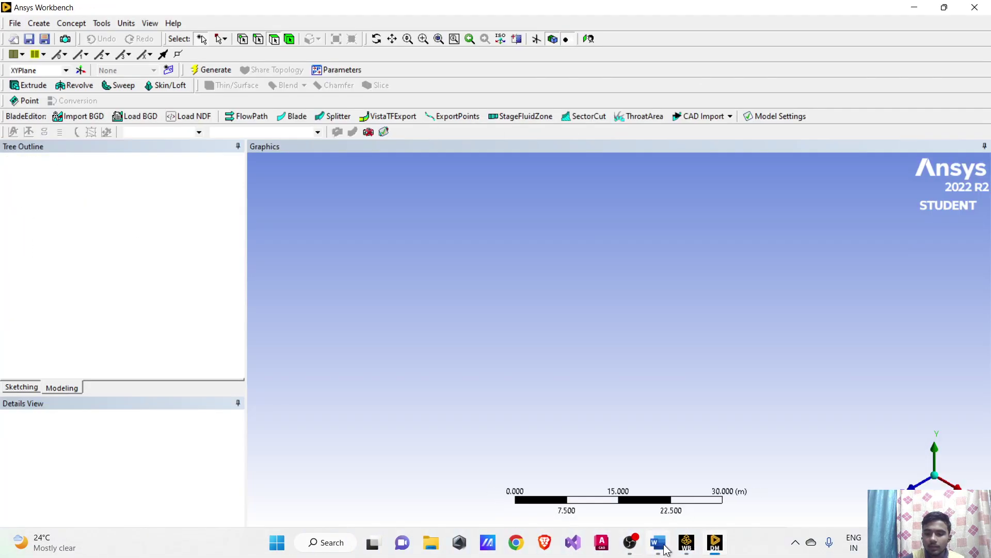
# Step: Check the pipe's length and radius in the Word problem statement and return to DesignModeler
pyautogui.moveTo(665, 548)
pyautogui.click(600, 488)
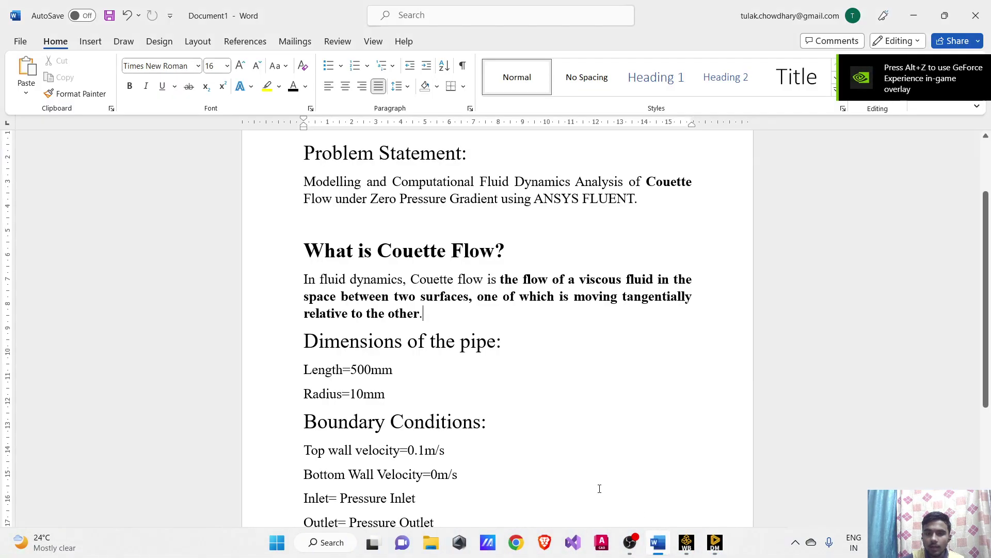
pyautogui.moveTo(351, 370); pyautogui.dragTo(391, 367)
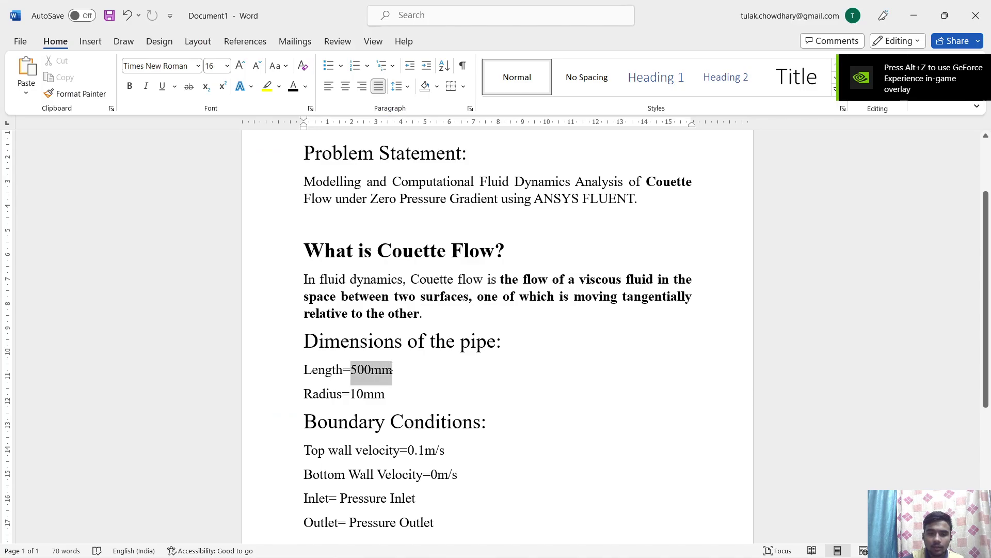
pyautogui.moveTo(350, 394); pyautogui.dragTo(392, 403)
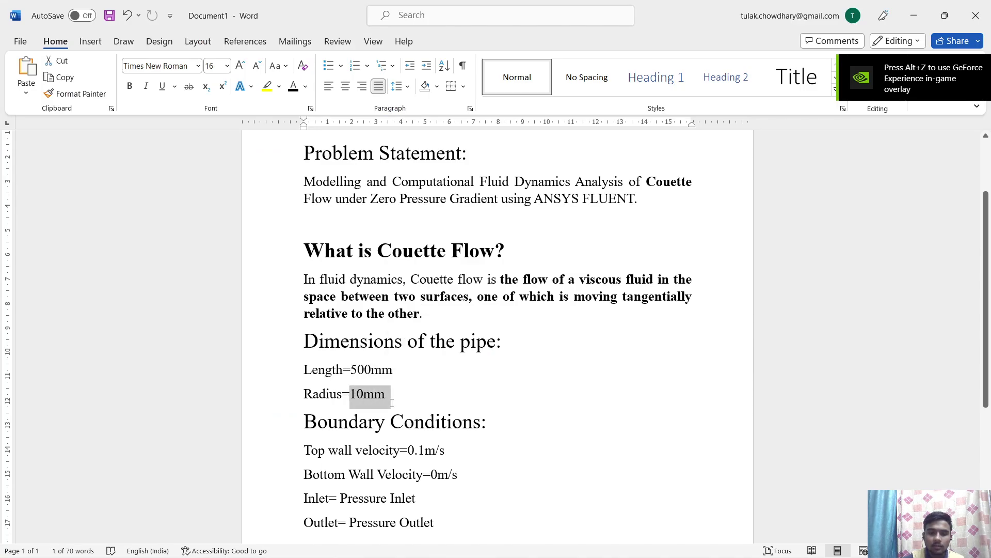
pyautogui.moveTo(631, 549)
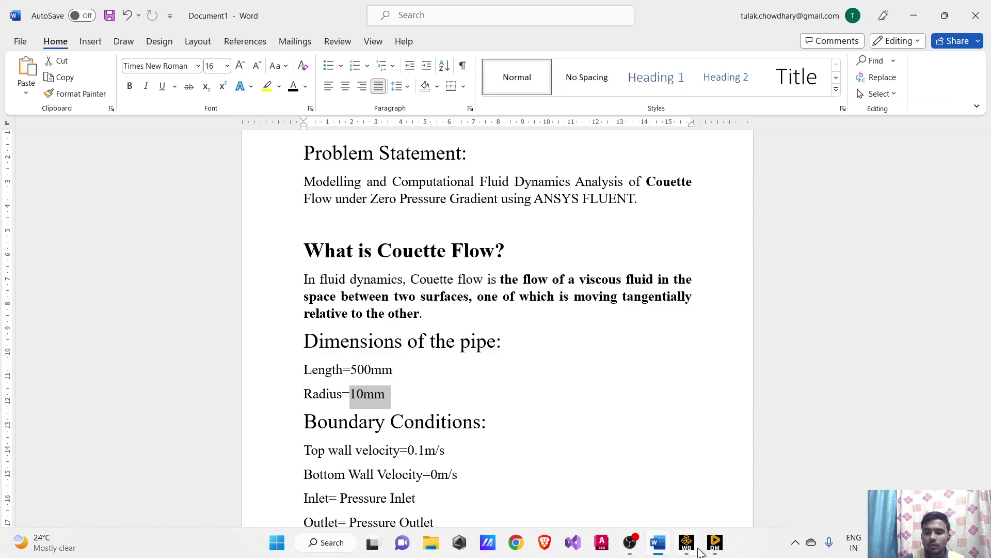
pyautogui.click(702, 475)
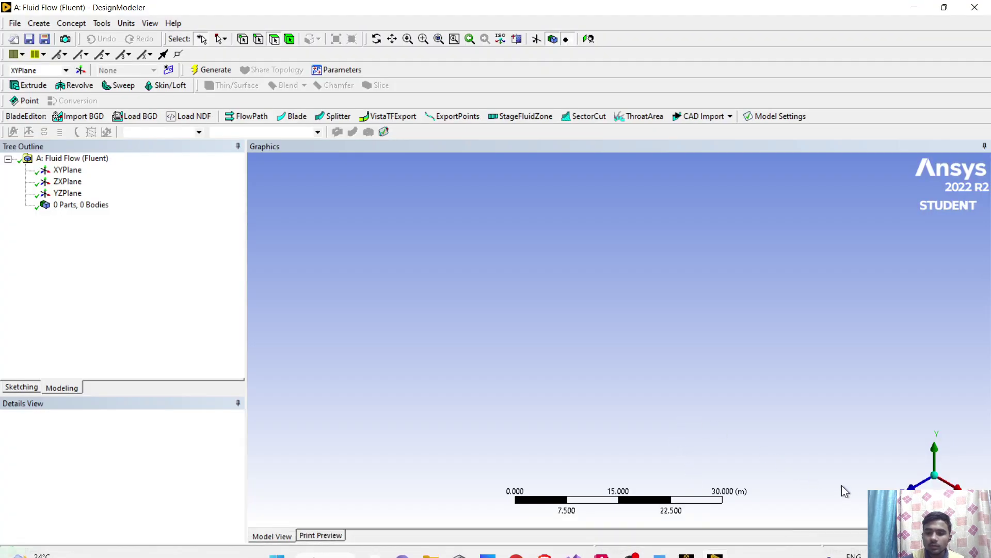
# Step: Create a new sketch on the XY plane for sketching and set the model's length unit to millimetres
pyautogui.click(912, 487)
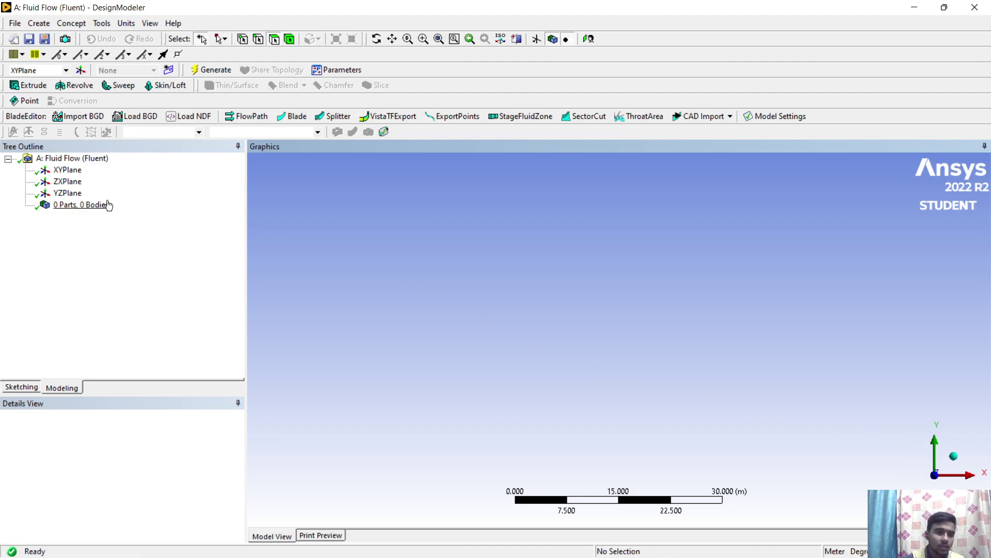
pyautogui.click(64, 170)
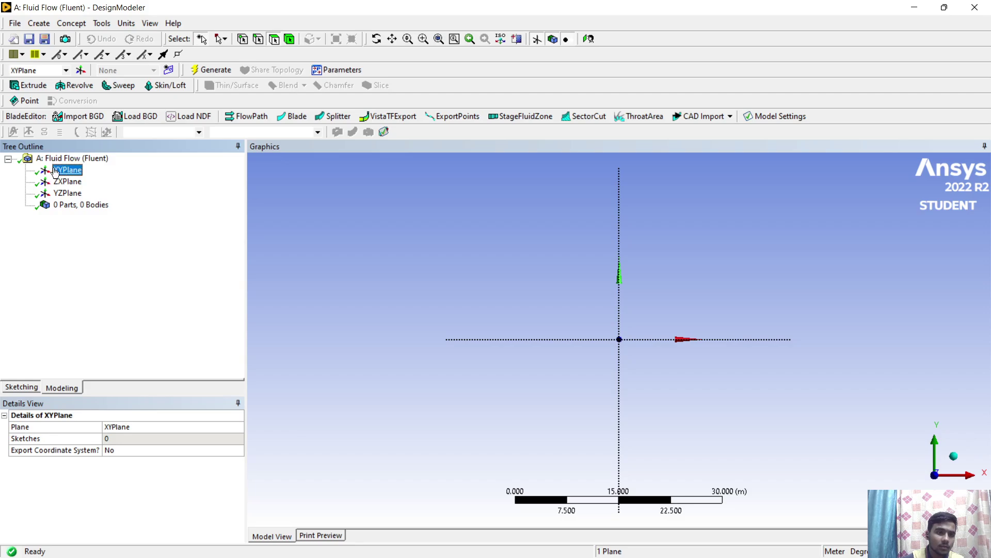
pyautogui.click(169, 71)
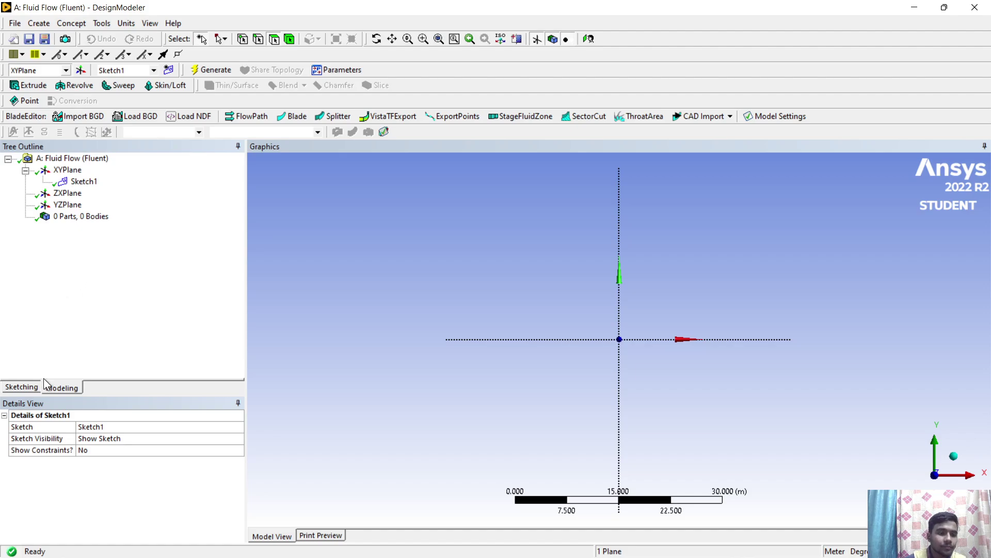
pyautogui.click(25, 385)
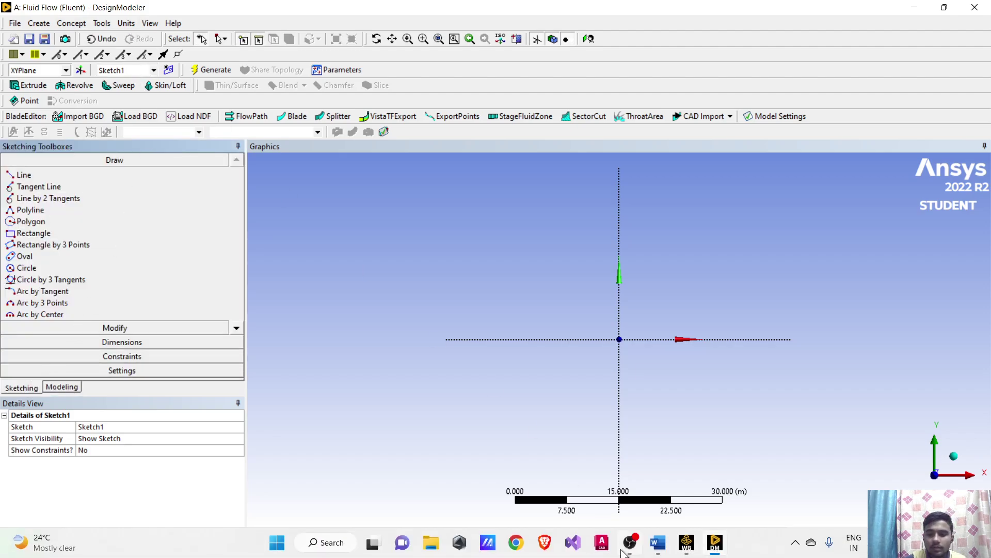
pyautogui.click(122, 24)
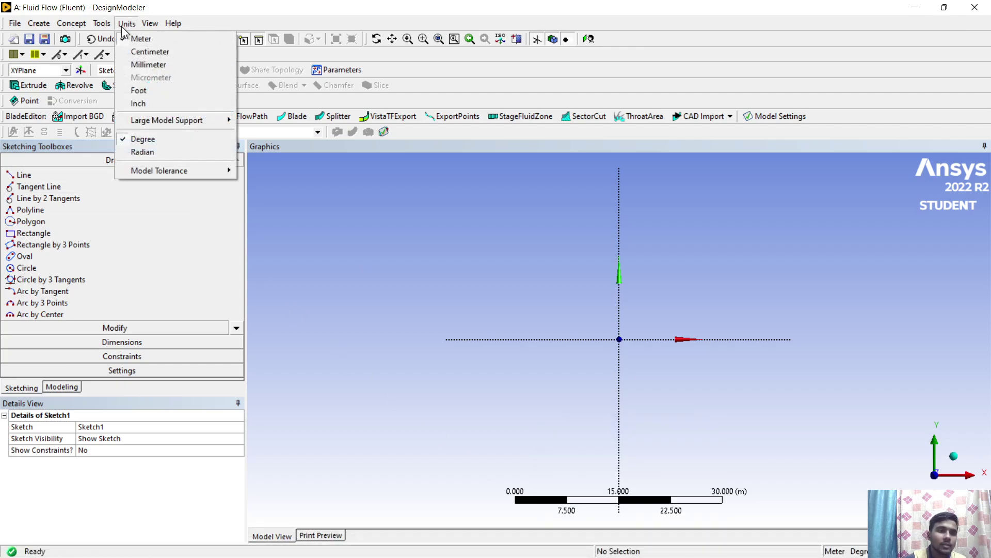
pyautogui.click(148, 62)
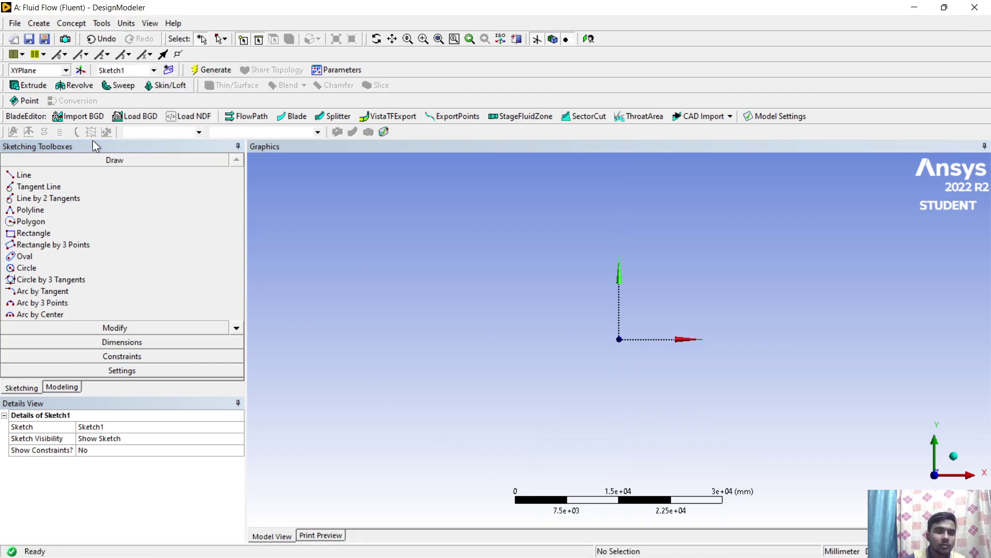
# Step: Draw a rectangle about 37000 mm by 5500 mm from the vertical axis to the horizontal axis, with one corner at the origin
pyautogui.scroll(5, 642, 340)
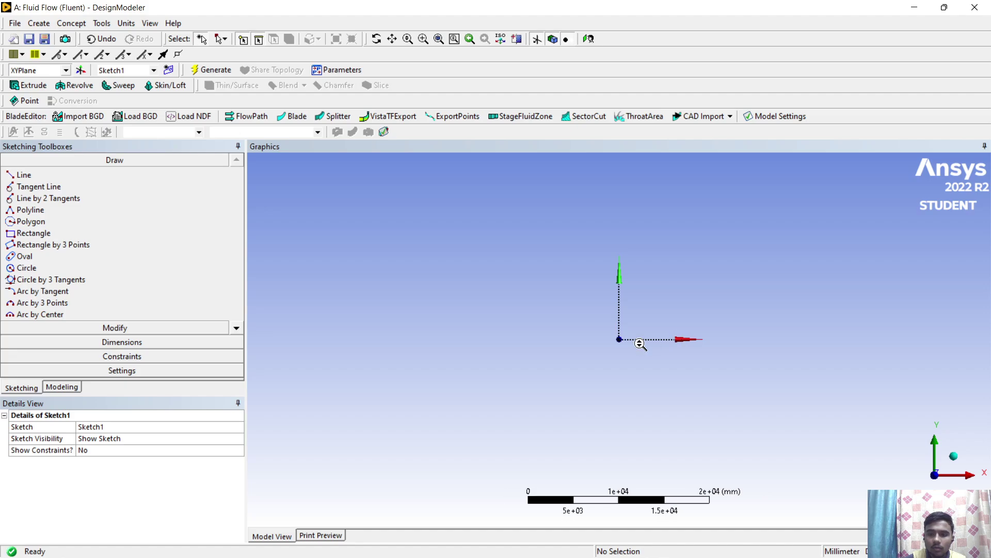
pyautogui.scroll(-7, 631, 336)
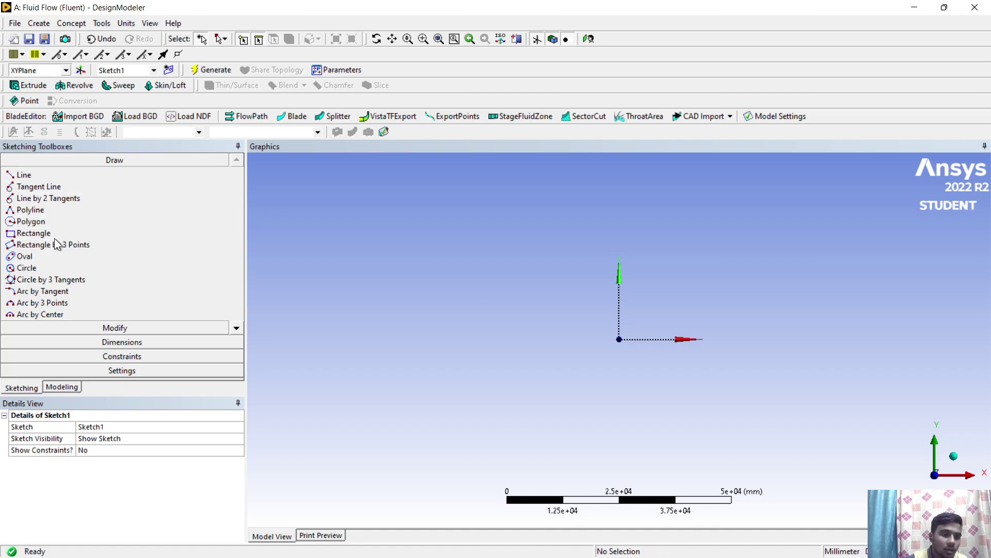
pyautogui.click(34, 233)
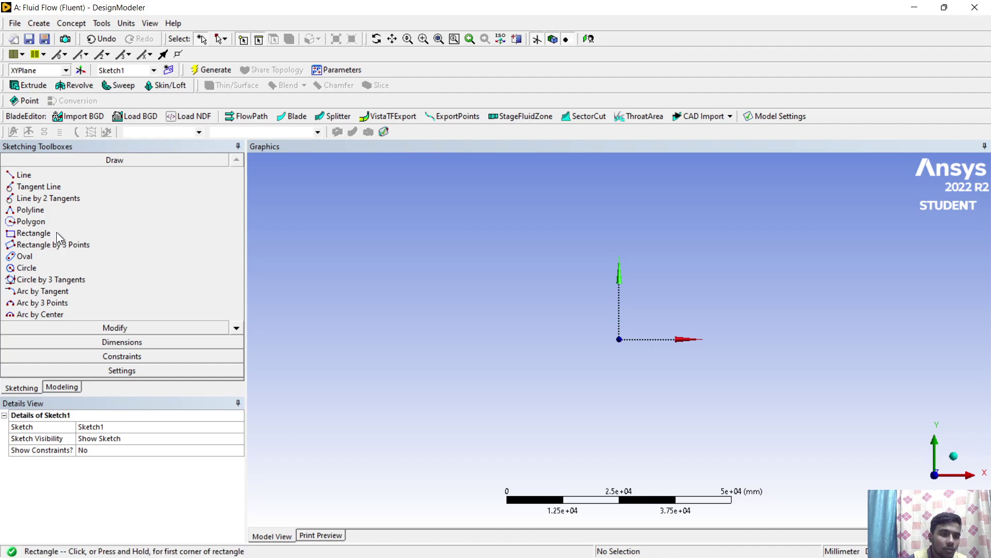
pyautogui.click(619, 314)
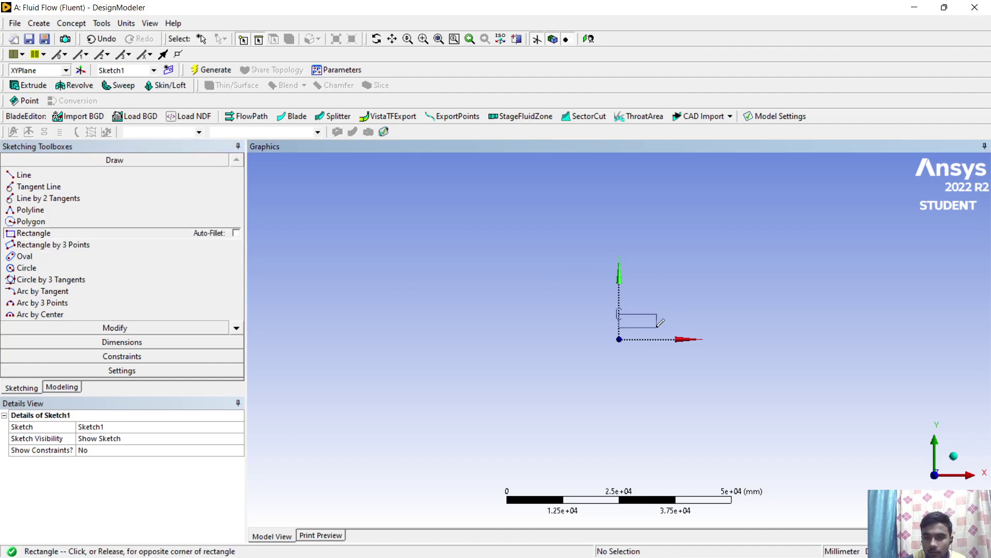
pyautogui.click(786, 338)
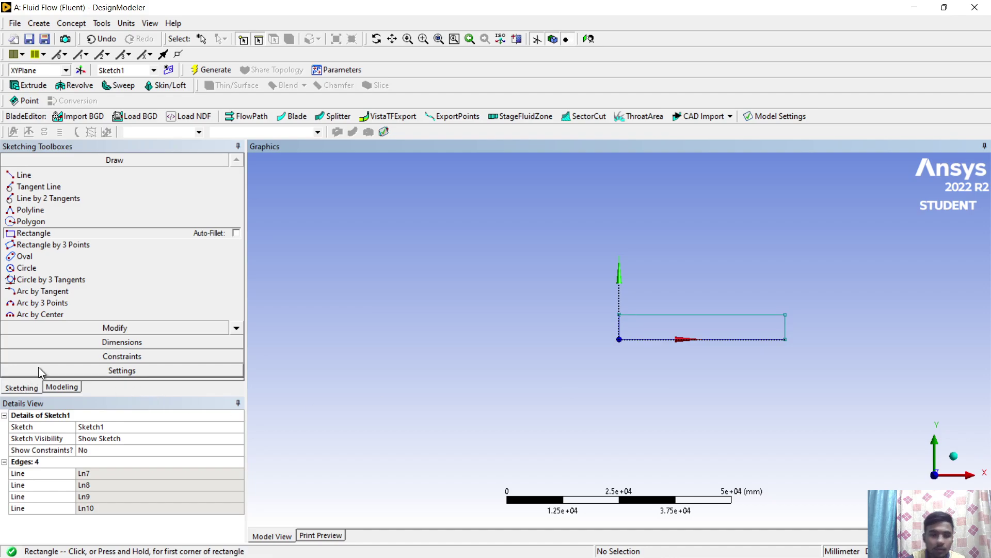
# Step: Dimension the rectangle's horizontal length along its upper edge and its height along the edge away from the origin
pyautogui.click(89, 343)
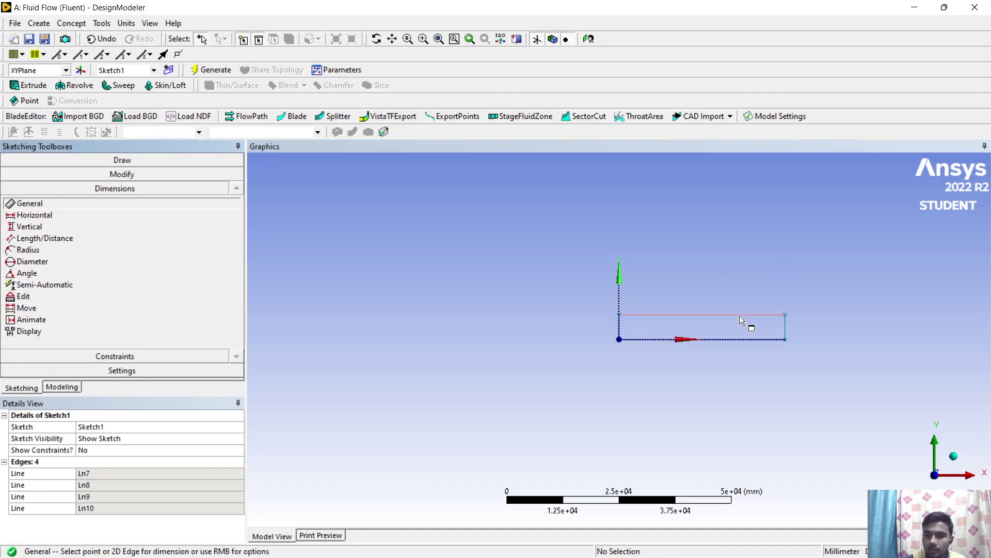
pyautogui.click(739, 315)
pyautogui.click(752, 254)
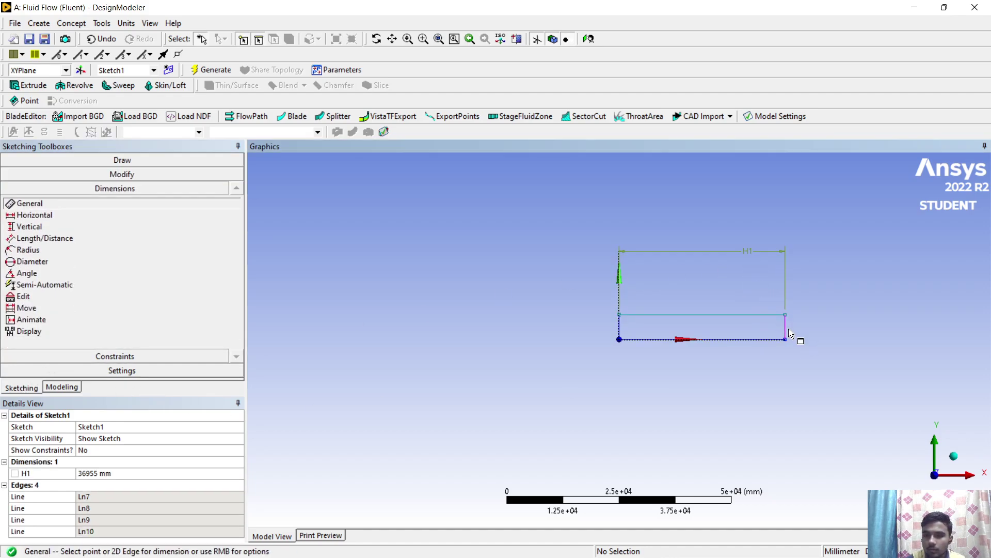
pyautogui.click(787, 328)
pyautogui.click(885, 325)
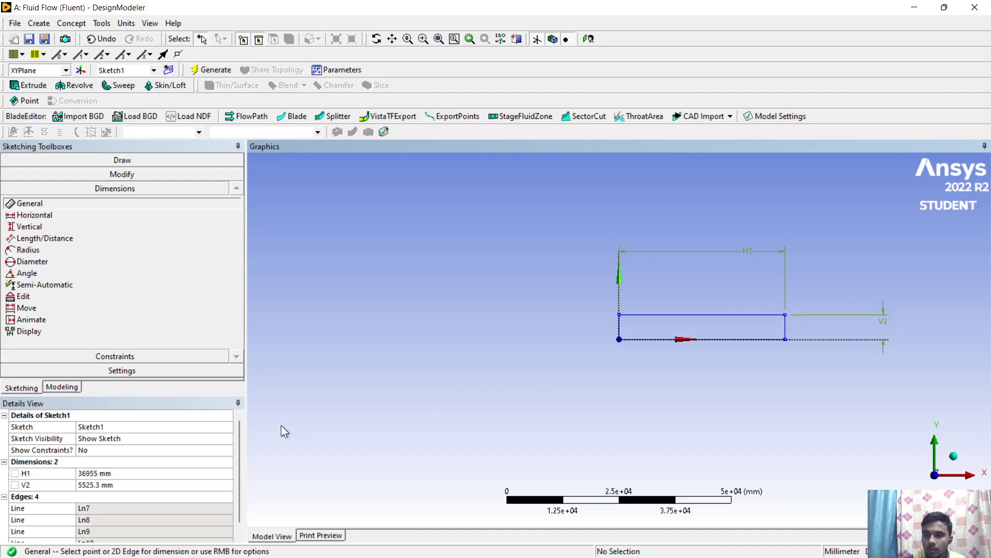
# Step: Set the rectangle's horizontal dimension to 500 mm and its vertical dimension to 20 mm
pyautogui.click(108, 474)
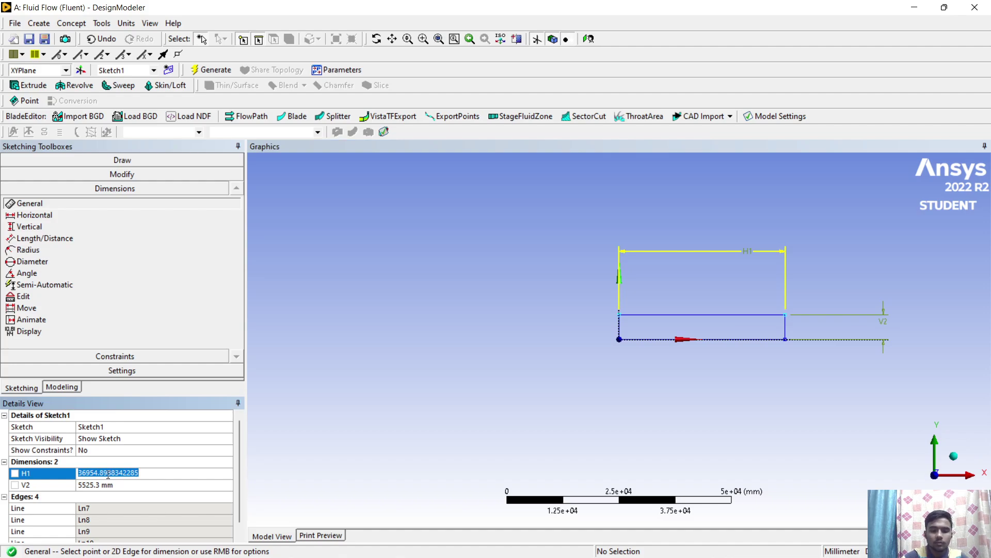
pyautogui.write('500')
pyautogui.press('Return')
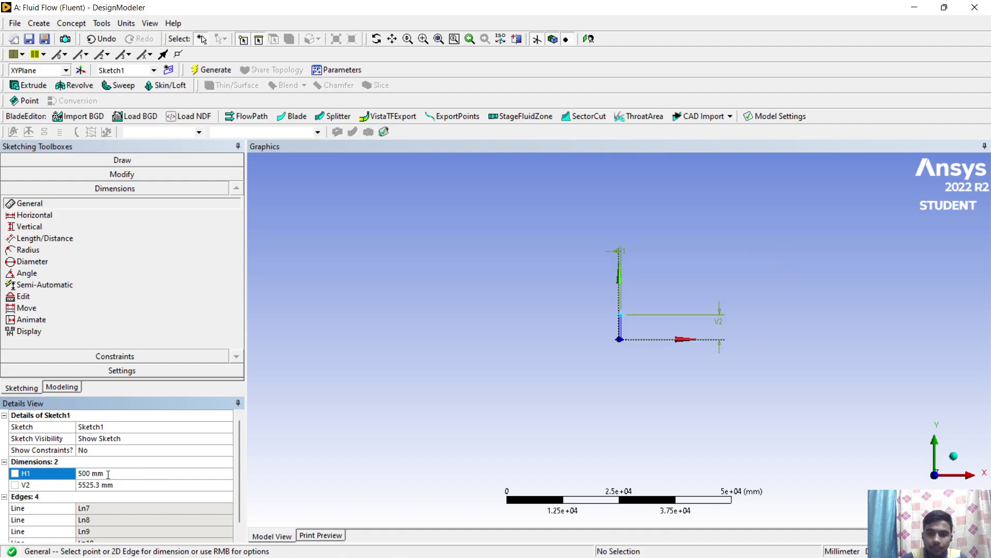
pyautogui.click(109, 484)
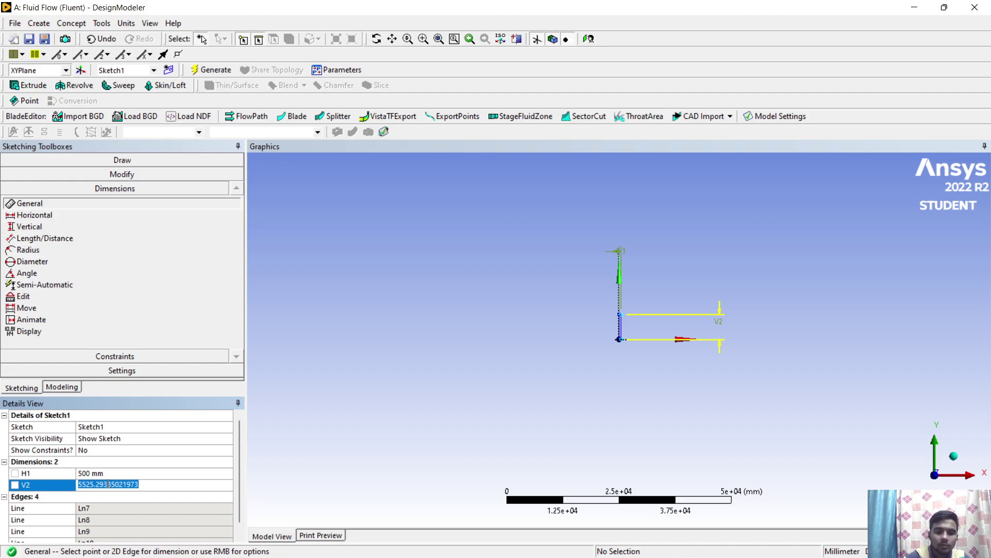
pyautogui.write('20')
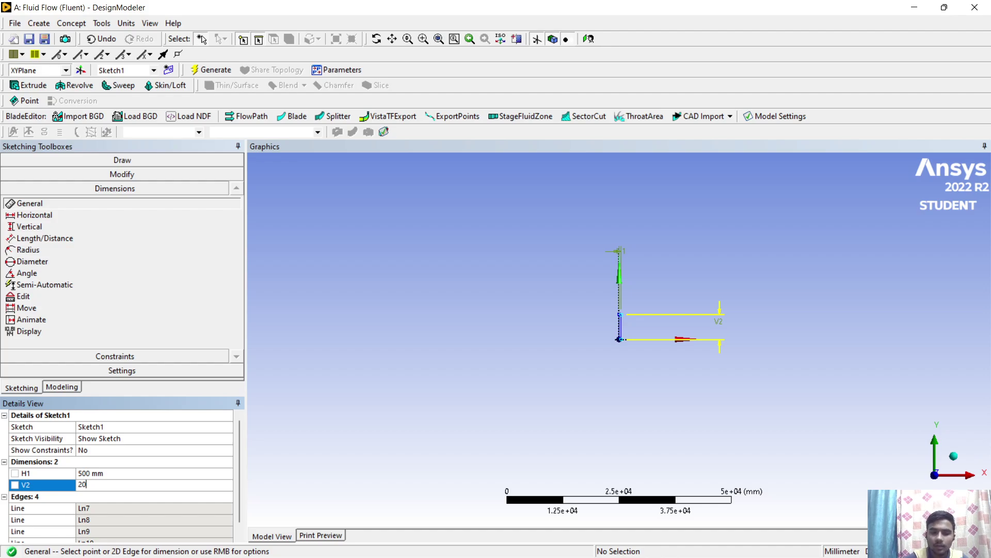
pyautogui.press('Return')
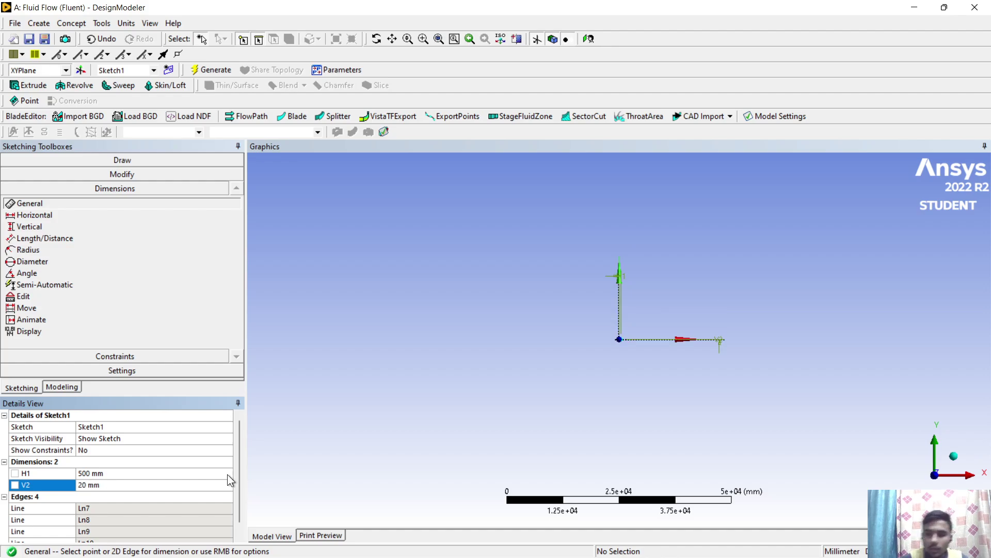
# Step: Create a surface from the 500 mm by 20 mm rectangle sketch on the XY plane and generate it
pyautogui.scroll(5, 605, 345)
pyautogui.scroll(10, 619, 340)
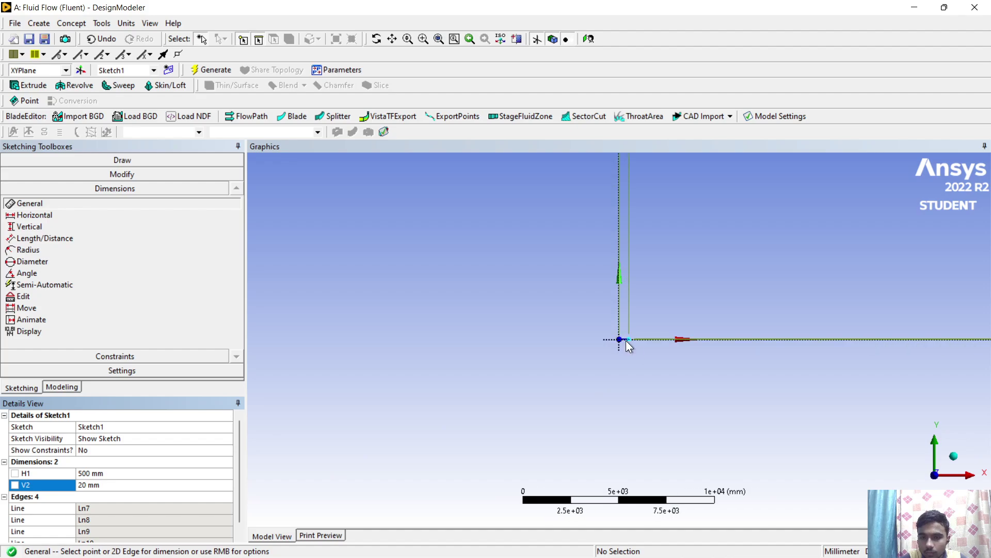
pyautogui.scroll(7, 626, 339)
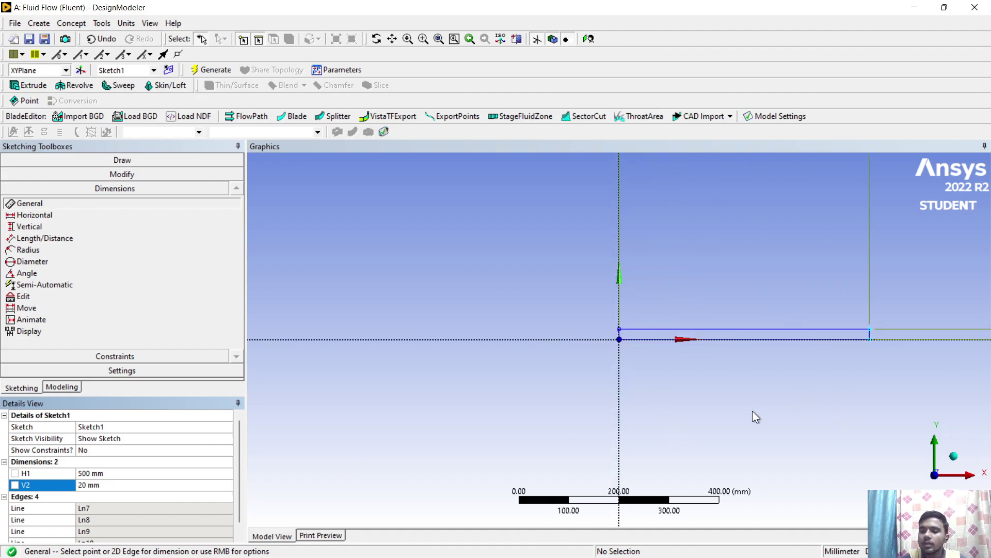
pyautogui.scroll(2, 743, 330)
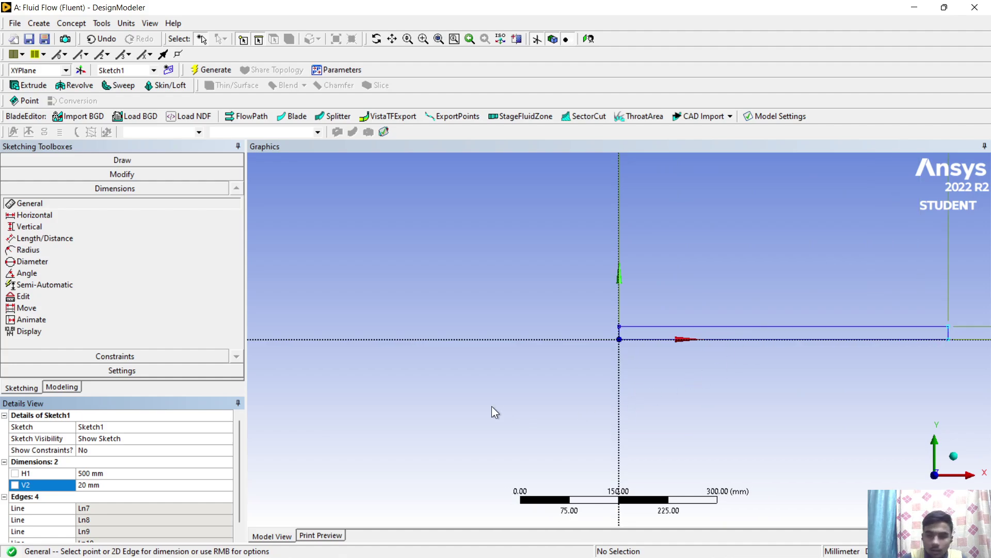
pyautogui.click(72, 23)
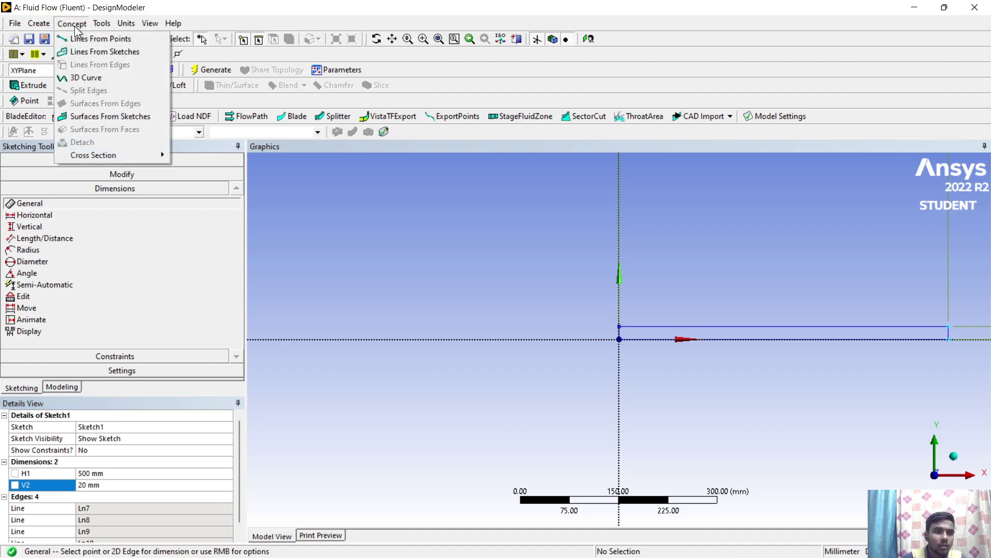
pyautogui.click(122, 118)
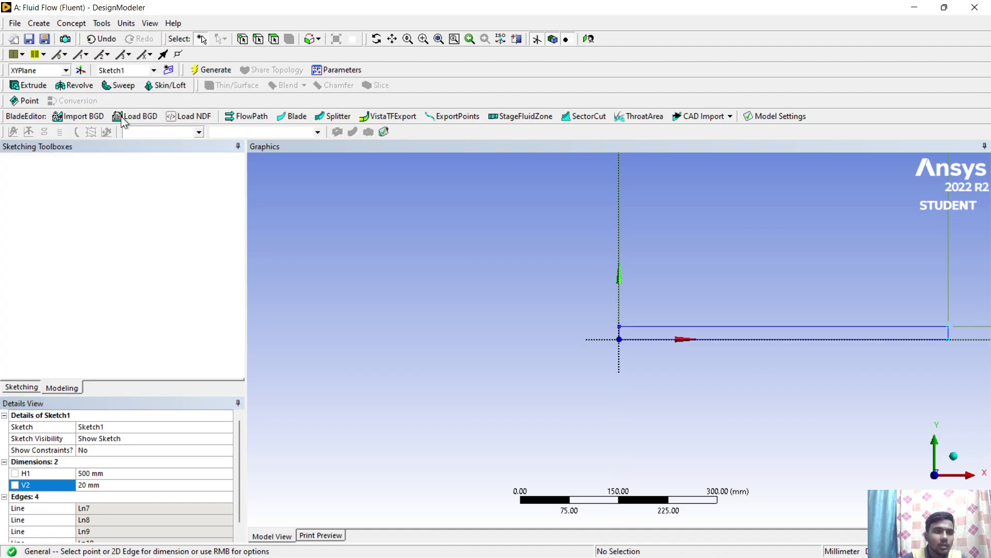
pyautogui.click(84, 183)
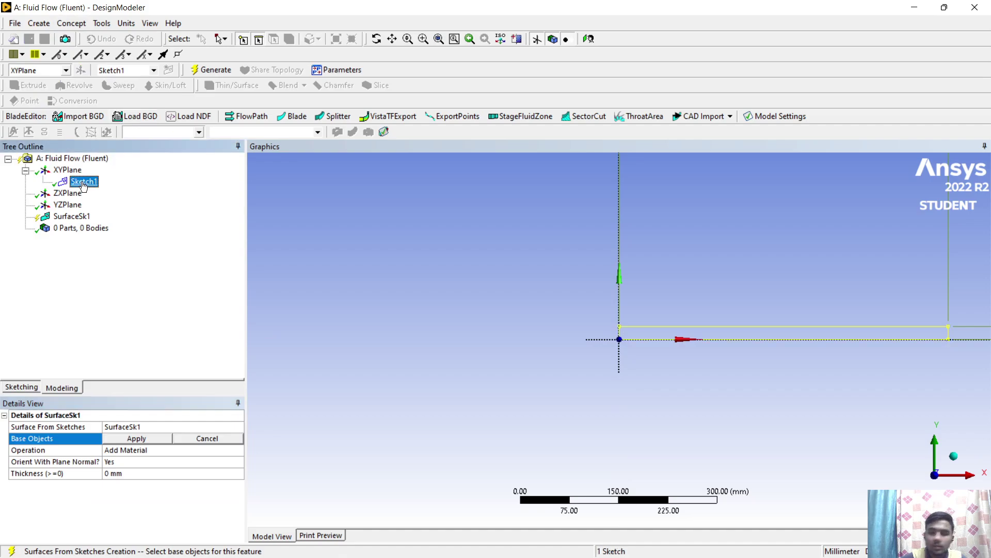
pyautogui.click(138, 438)
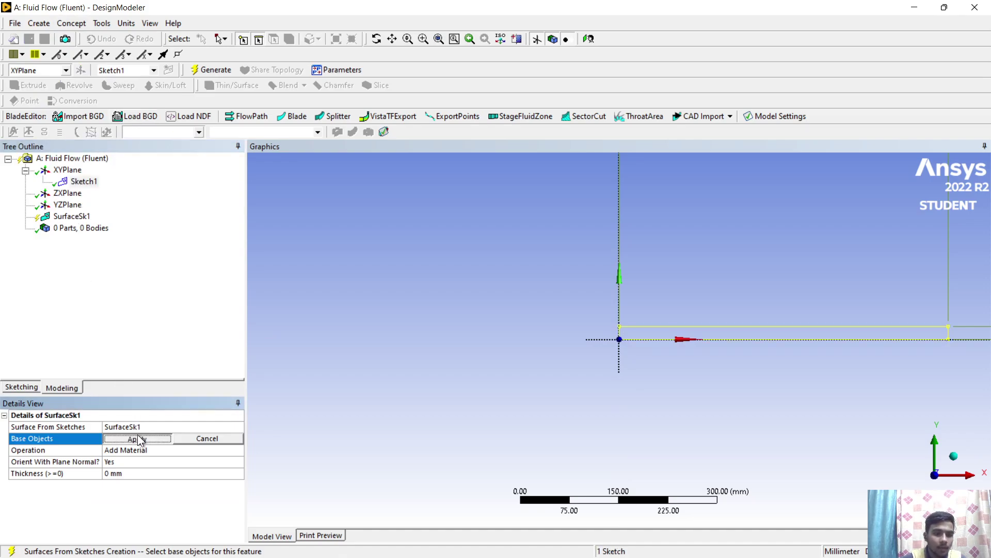
pyautogui.rightClick(81, 216)
pyautogui.click(101, 235)
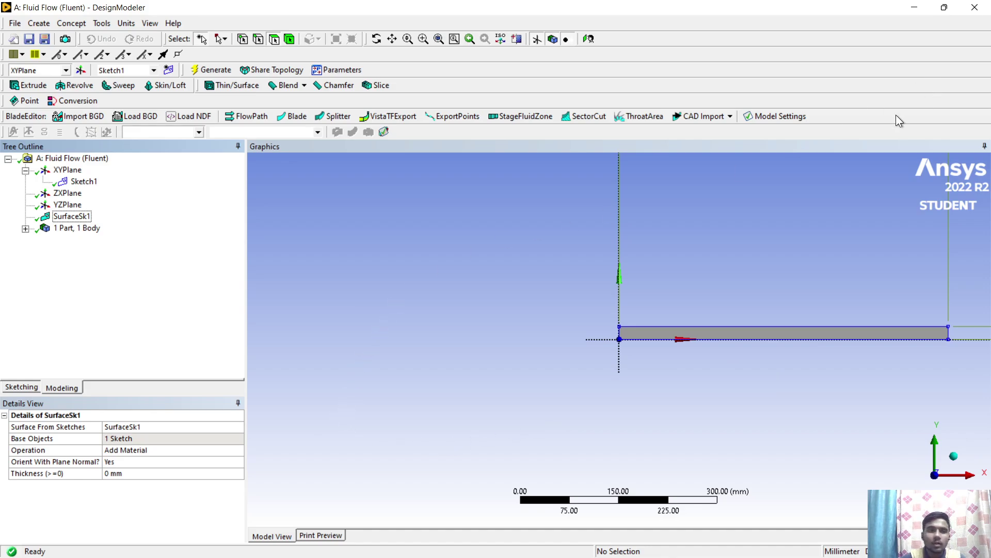
# Step: Close the geometry editor and open the Mesh cell of the Fluid Flow (Fluent) system from Workbench
pyautogui.click(981, 16)
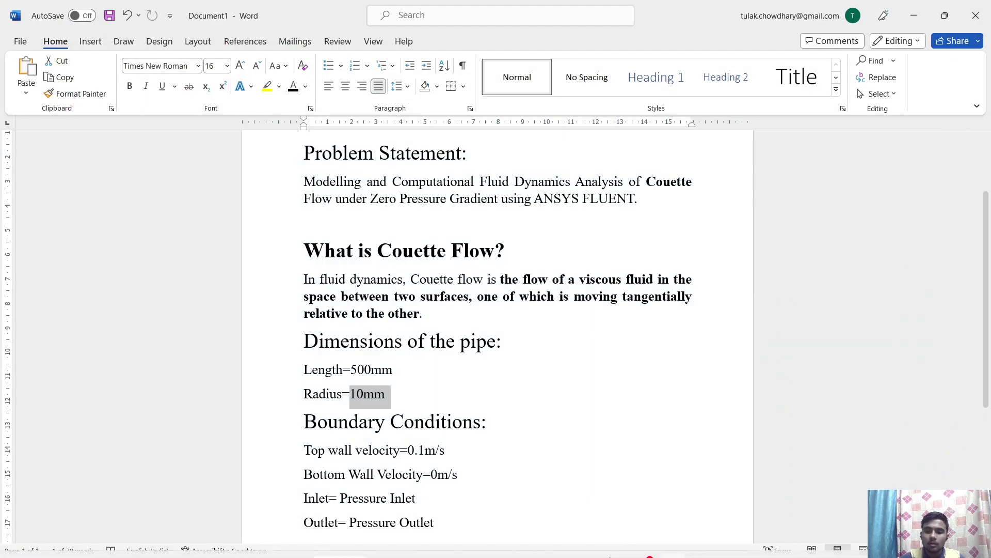
pyautogui.click(711, 541)
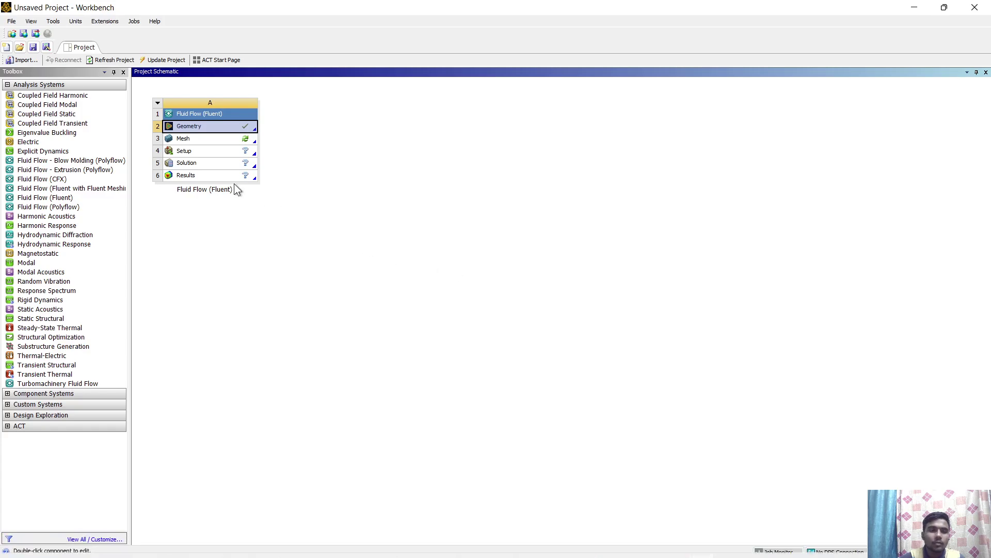
pyautogui.doubleClick(247, 145)
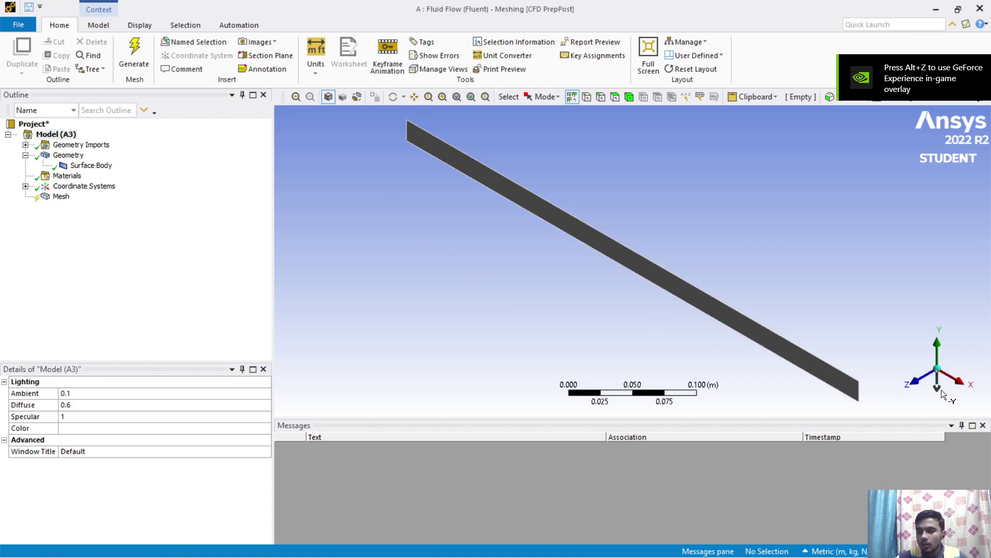
# Step: Face the channel in the XY view and generate its mesh with the default settings
pyautogui.click(919, 387)
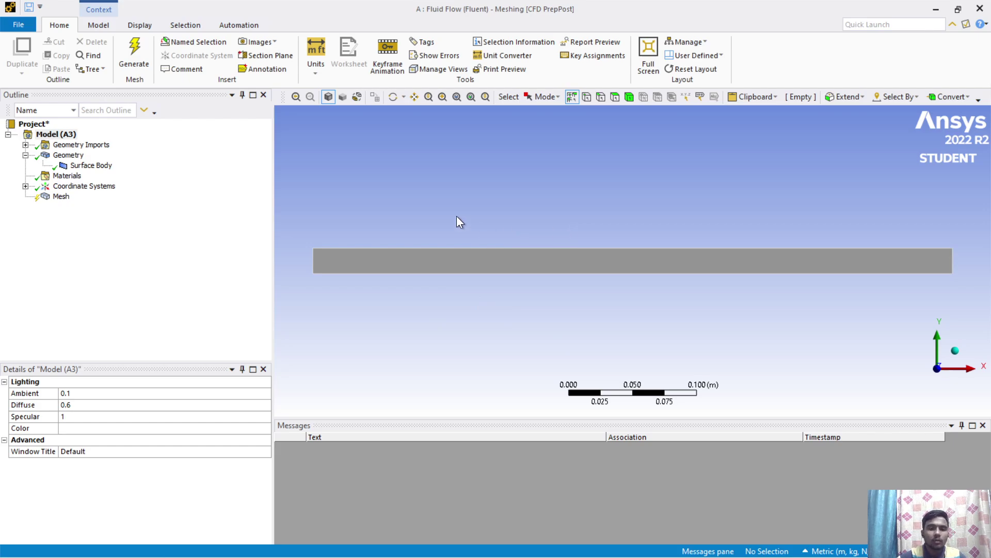
pyautogui.click(61, 197)
pyautogui.rightClick(62, 196)
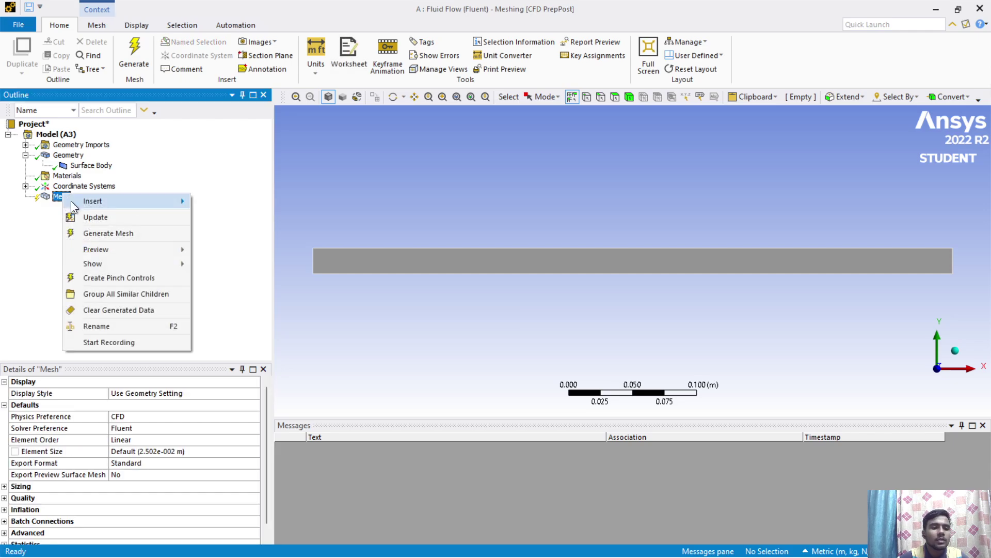
pyautogui.click(100, 233)
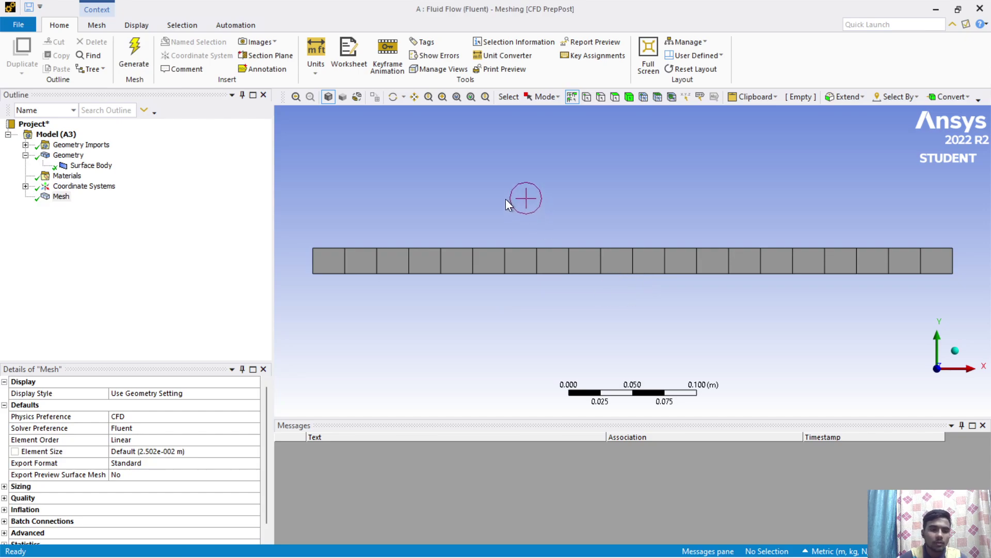
# Step: Add a Face Meshing control to the mesh, scoped to the channel's face, and regenerate the mesh
pyautogui.rightClick(64, 197)
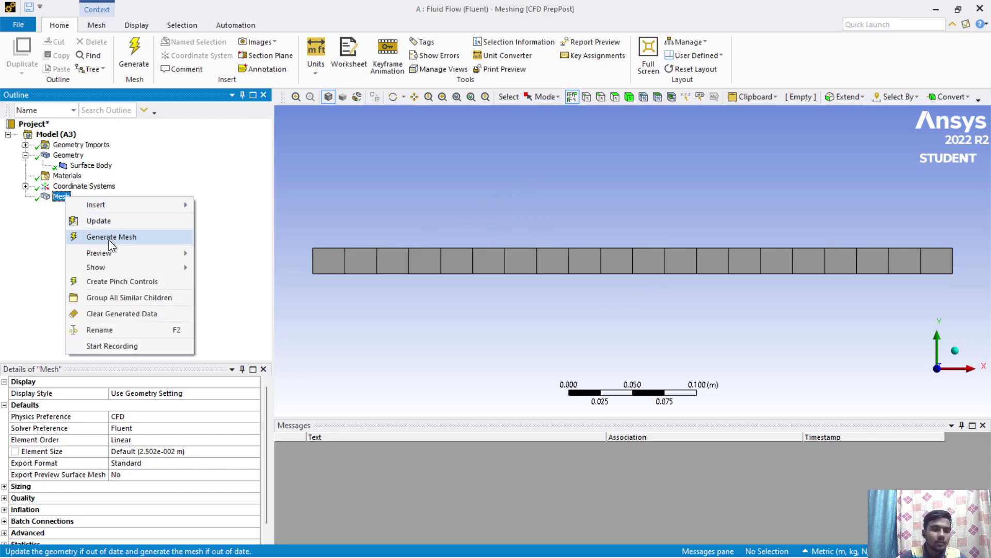
pyautogui.moveTo(155, 205)
pyautogui.click(239, 268)
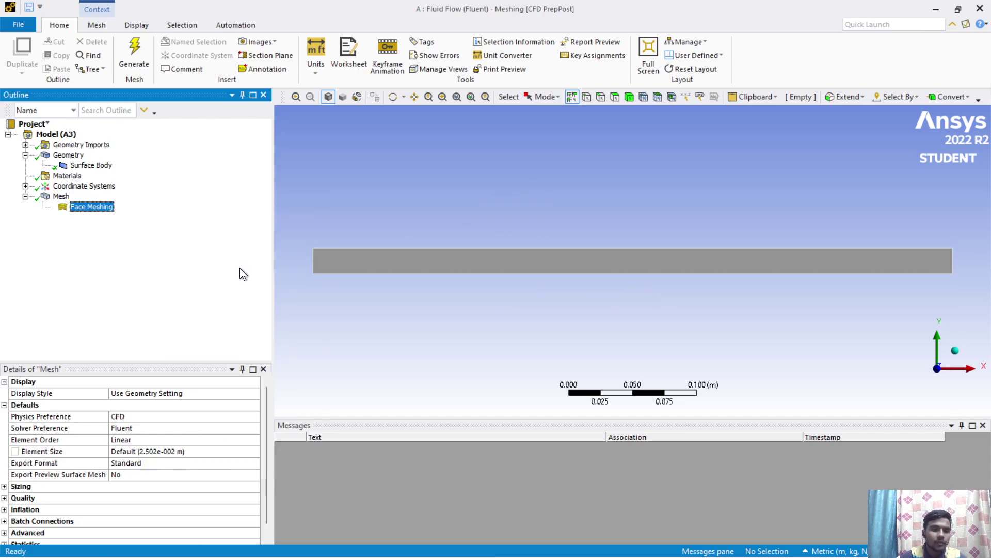
pyautogui.click(428, 261)
pyautogui.click(178, 405)
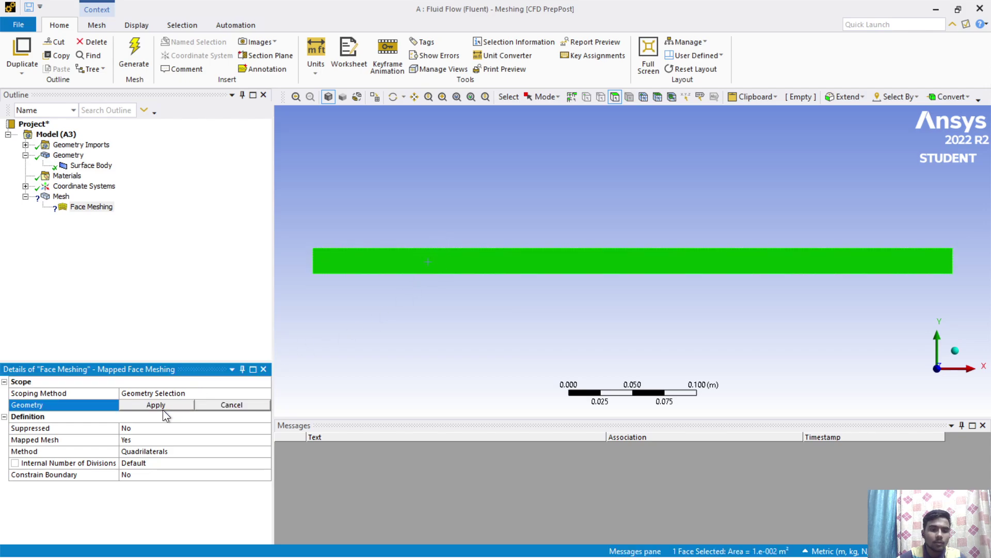
pyautogui.click(162, 410)
pyautogui.rightClick(57, 199)
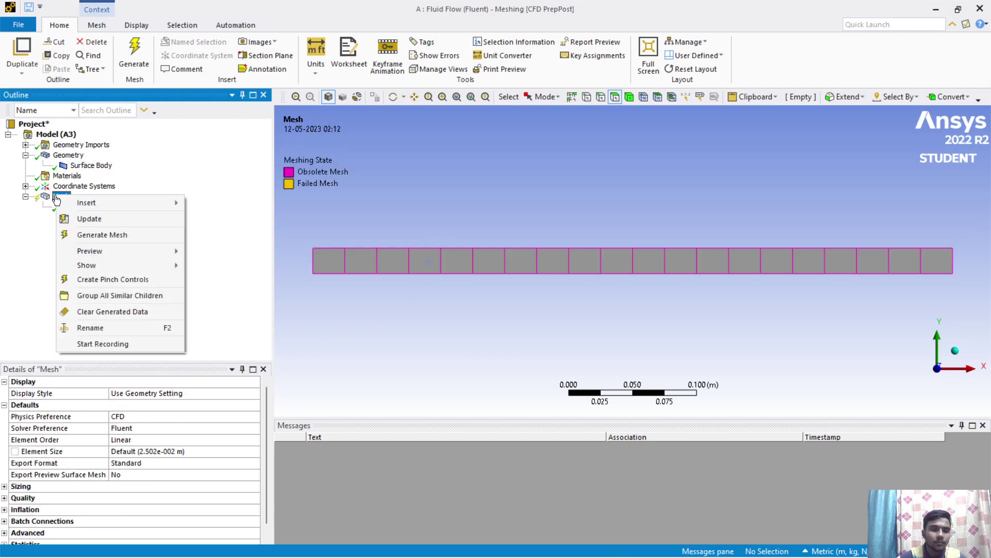
pyautogui.click(91, 232)
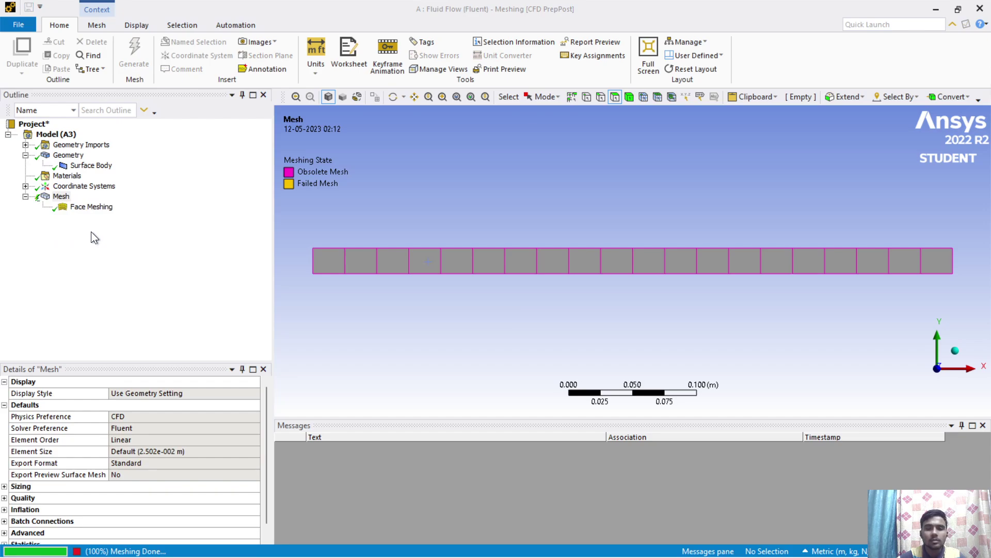
# Step: Insert a Sizing control on the mesh, scoped to the channel's two long horizontal edges
pyautogui.rightClick(68, 196)
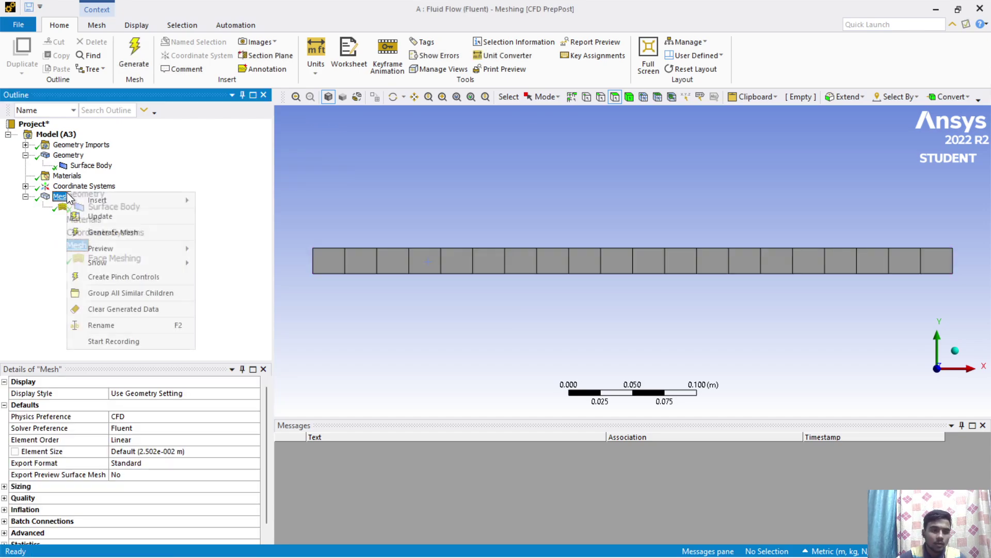
pyautogui.moveTo(119, 199)
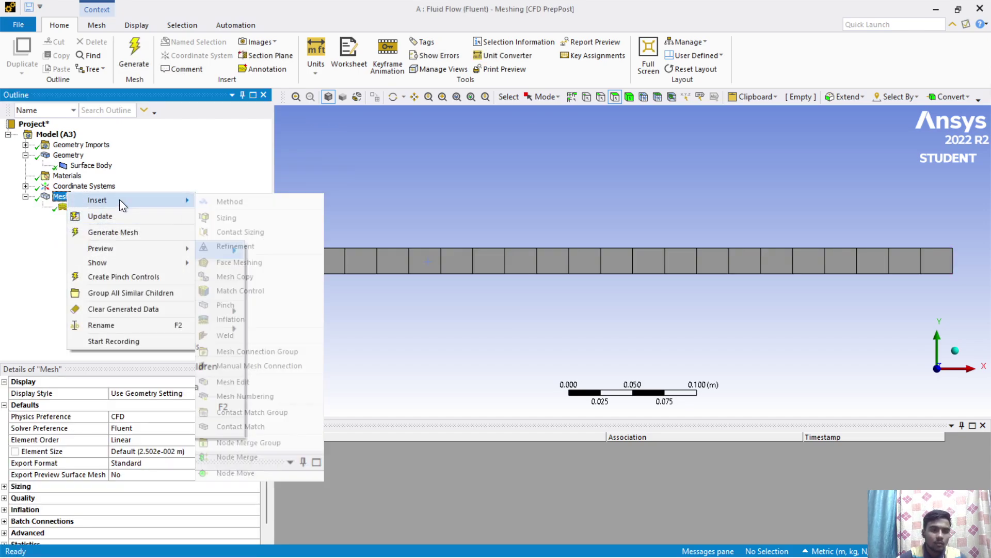
pyautogui.click(228, 218)
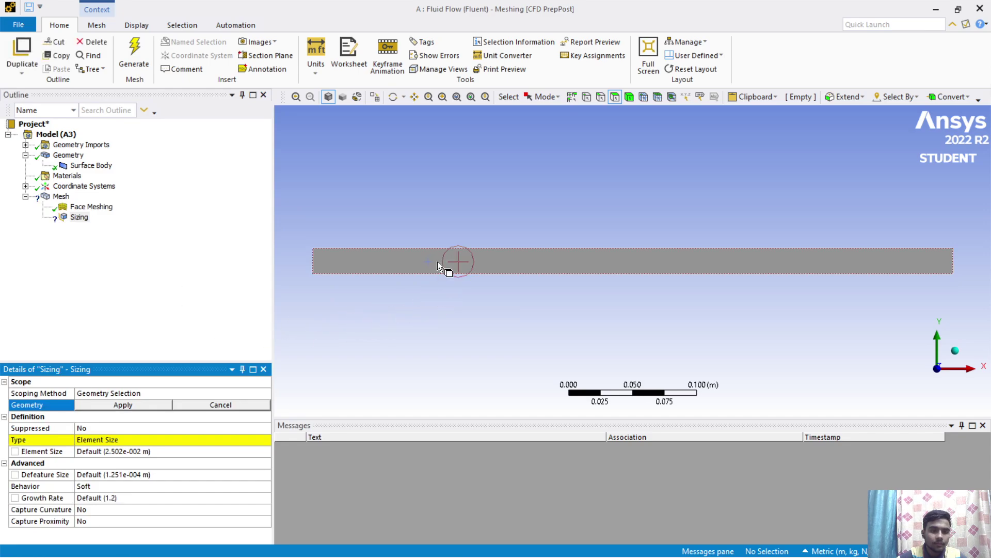
pyautogui.click(603, 97)
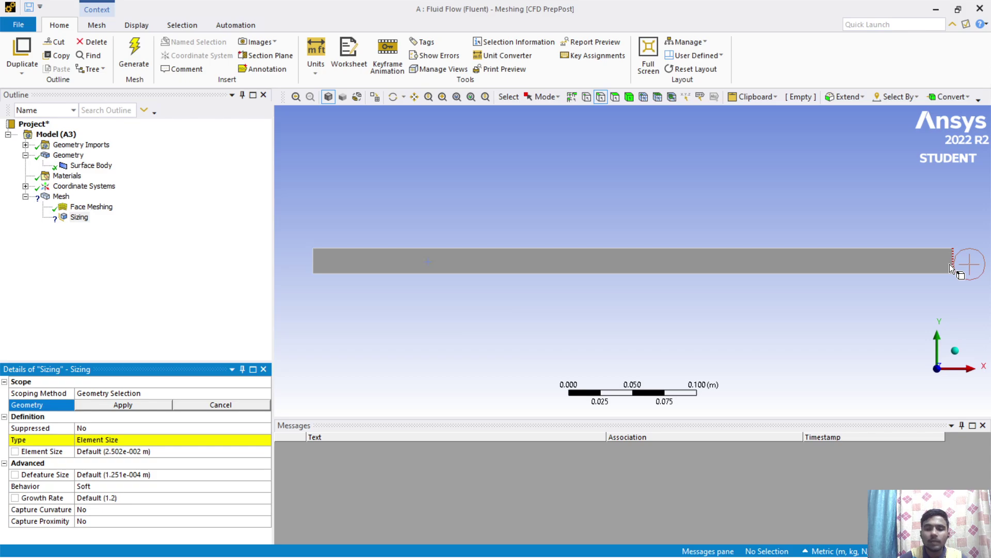
pyautogui.click(689, 249)
pyautogui.keyDown('ctrl'); pyautogui.click(680, 273); pyautogui.keyUp('ctrl')
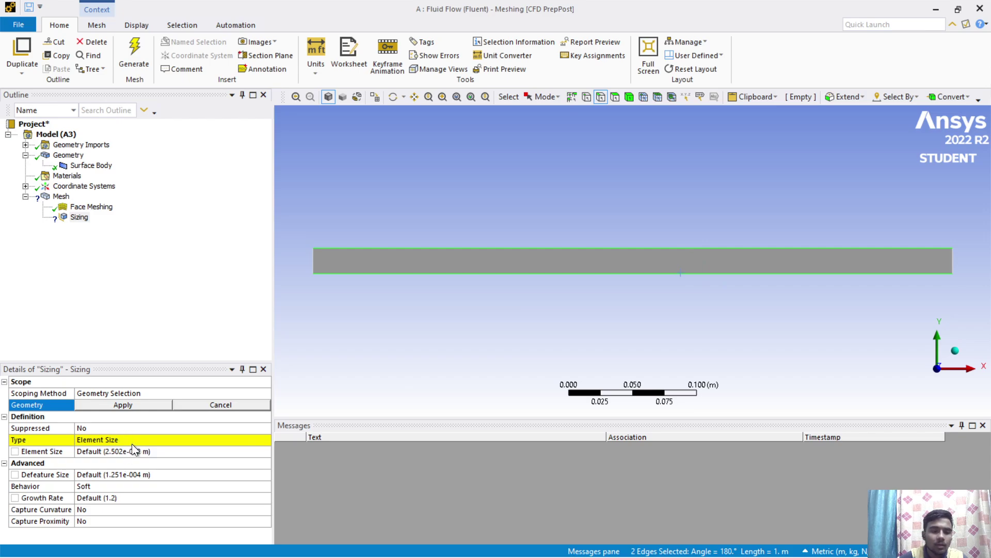
pyautogui.click(151, 406)
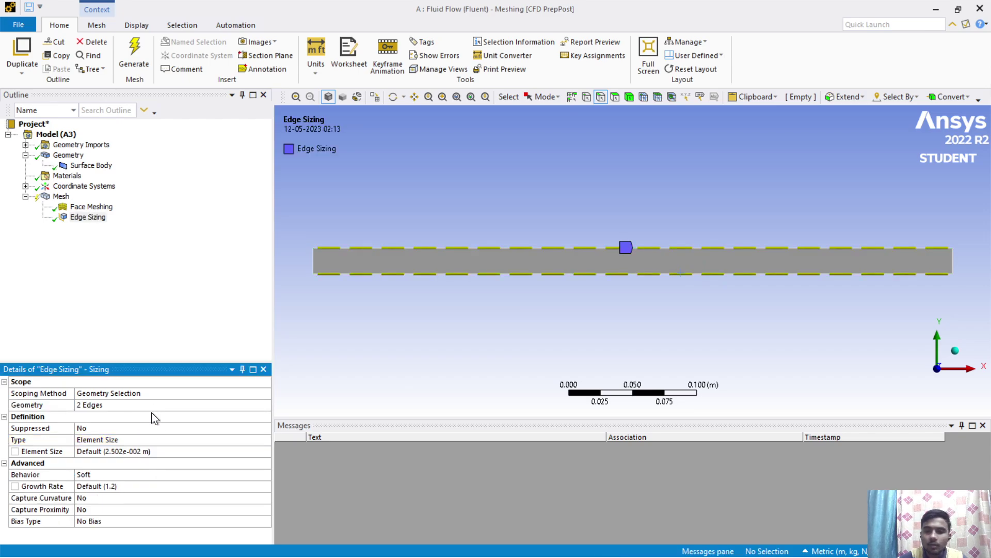
# Step: Change the long edges' sizing type to Number of Divisions and set it to 500
pyautogui.click(159, 440)
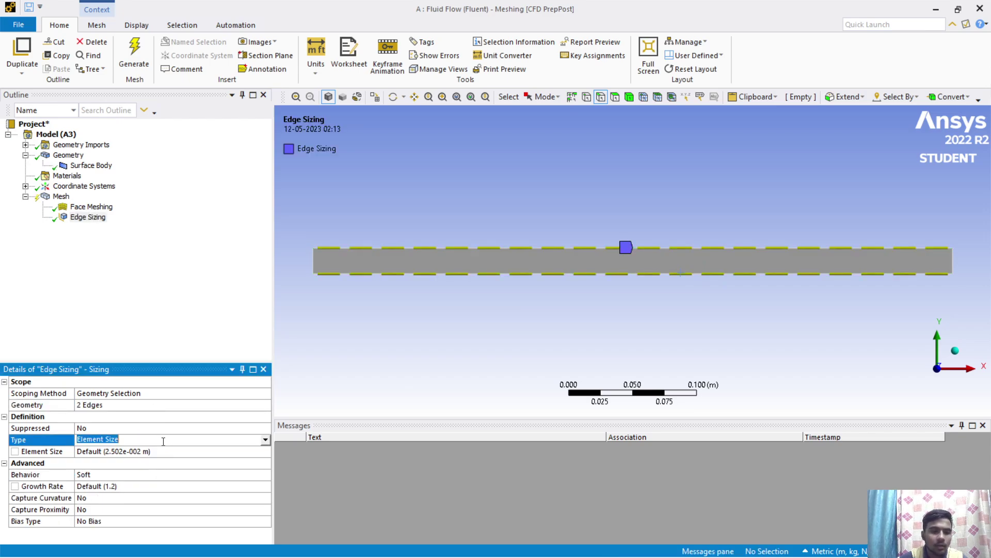
pyautogui.click(265, 439)
pyautogui.click(230, 456)
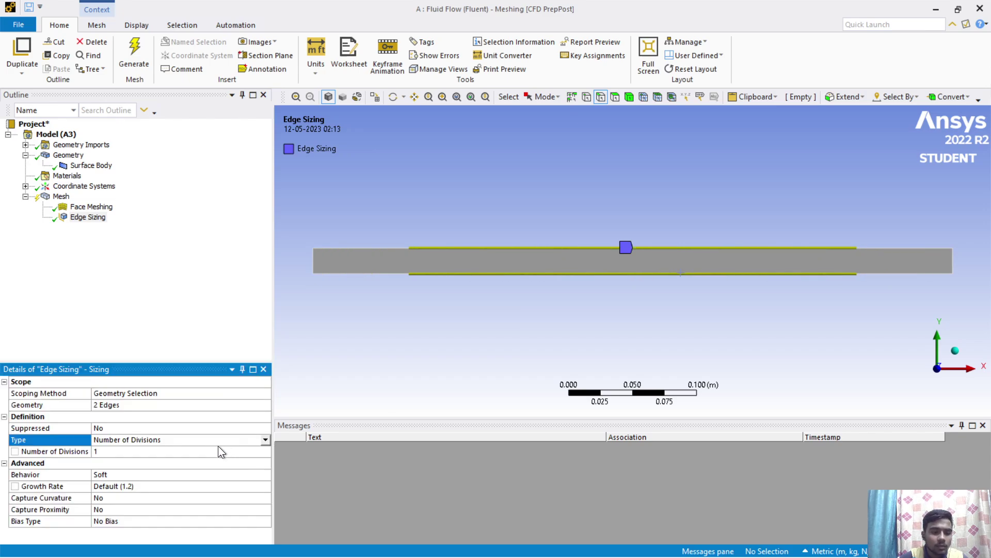
pyautogui.click(216, 448)
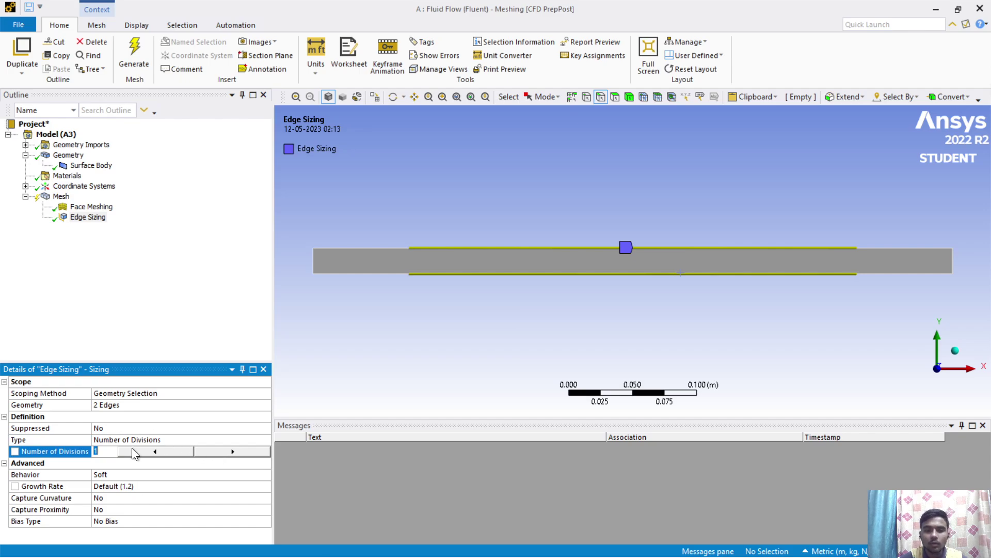
pyautogui.write('500')
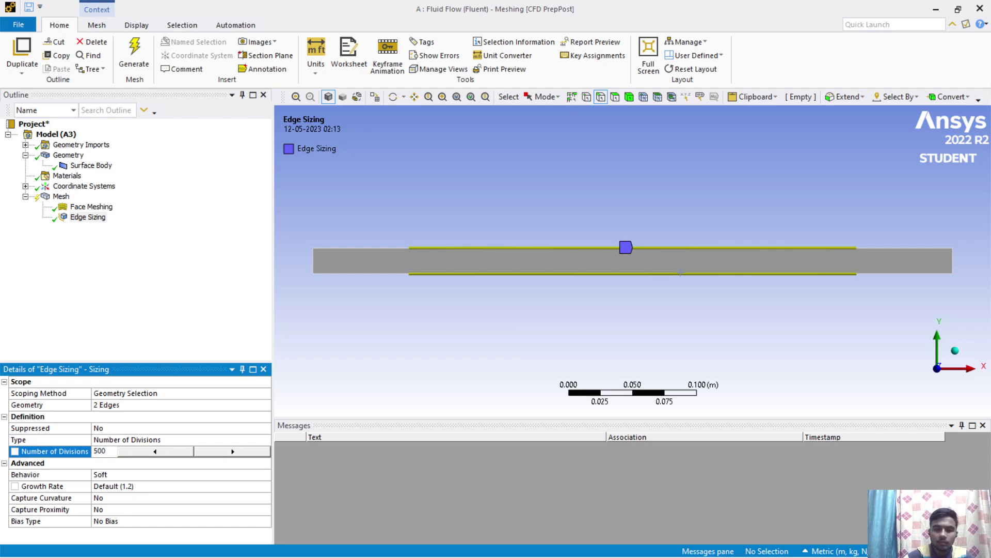
pyautogui.press('Return')
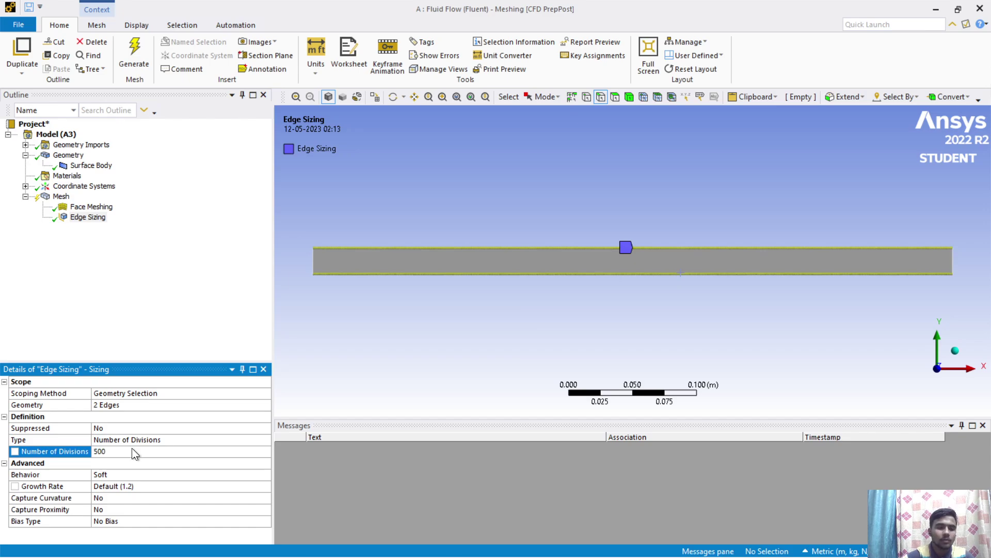
# Step: Insert a second Sizing control on the mesh, scoped to the channel's two short vertical edges
pyautogui.rightClick(66, 197)
pyautogui.moveTo(119, 205)
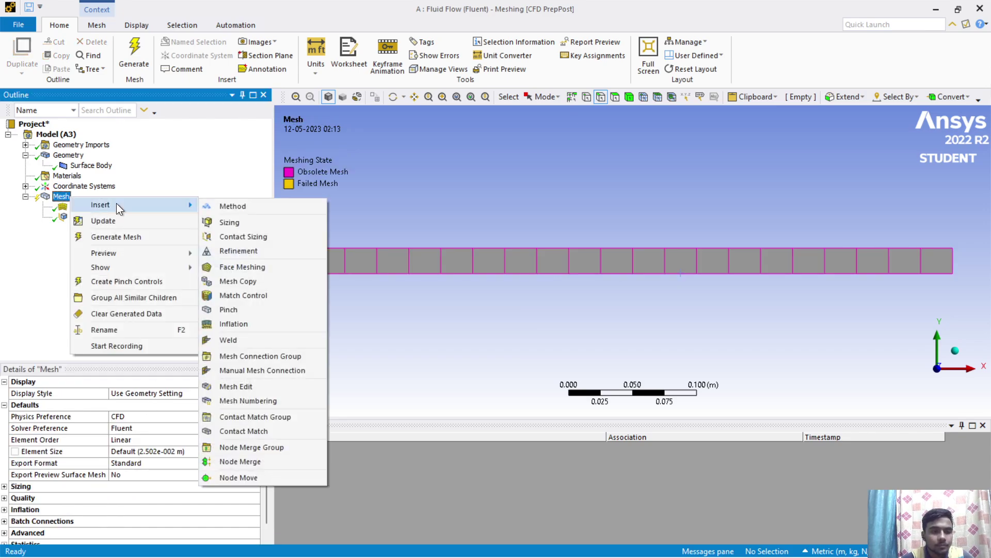
pyautogui.click(232, 222)
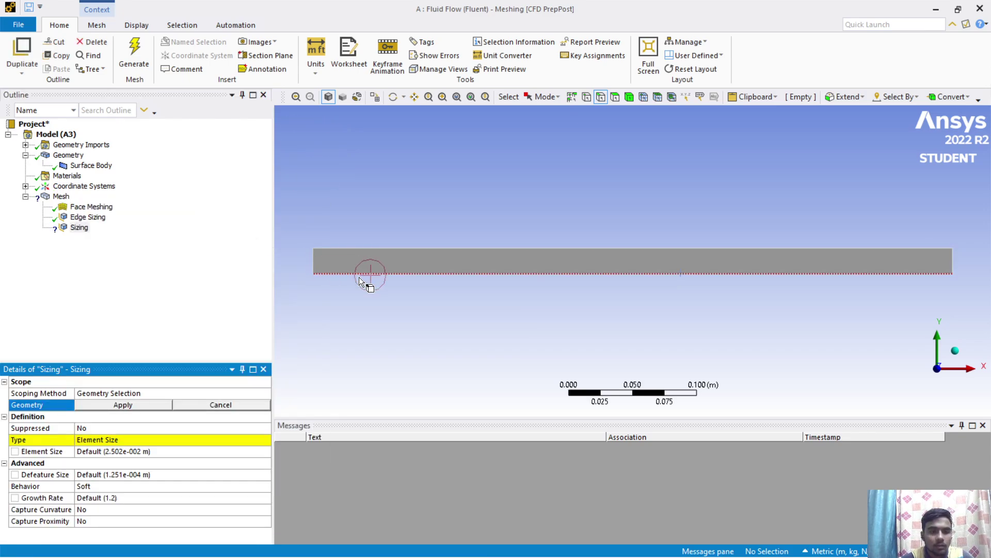
pyautogui.click(313, 267)
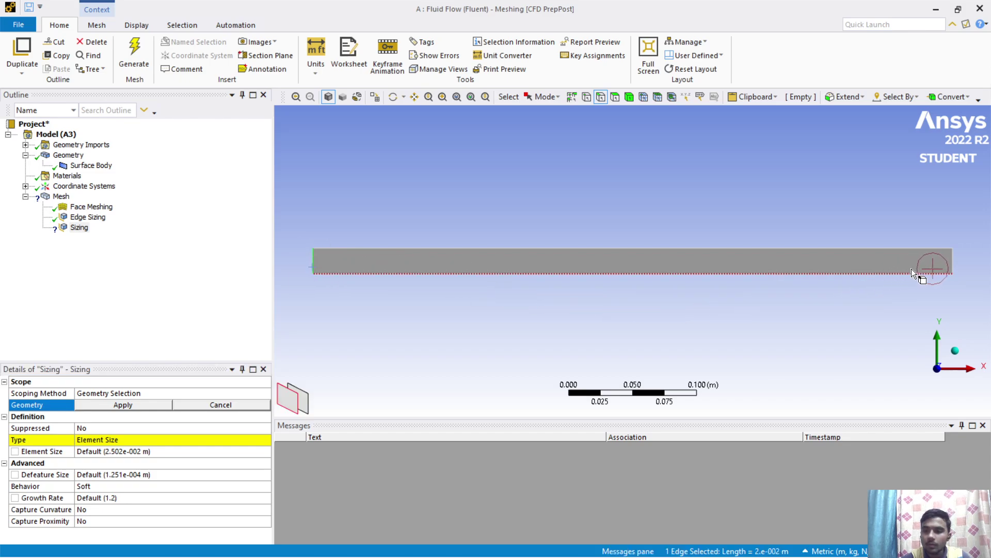
pyautogui.keyDown('ctrl'); pyautogui.click(954, 256); pyautogui.keyUp('ctrl')
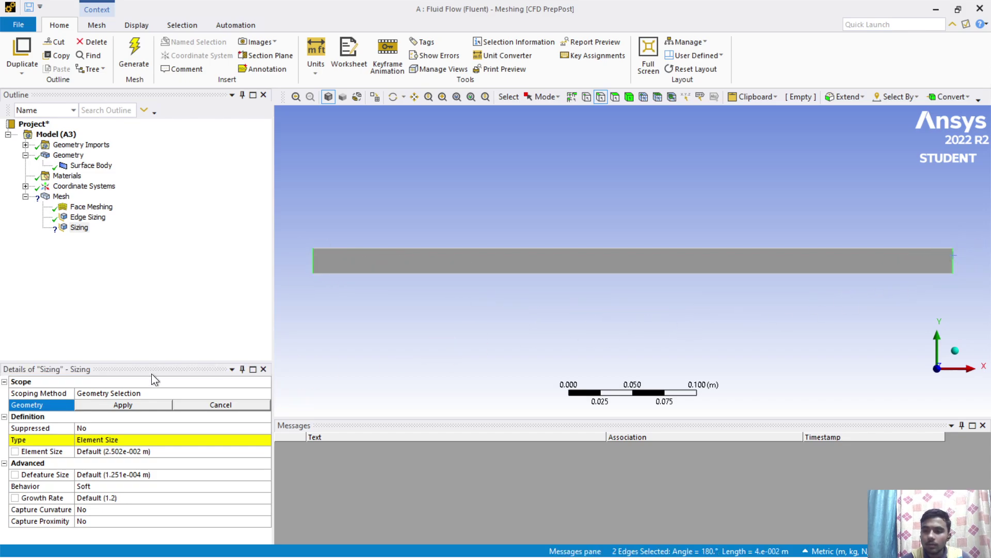
pyautogui.click(113, 398)
pyautogui.click(116, 405)
pyautogui.click(122, 405)
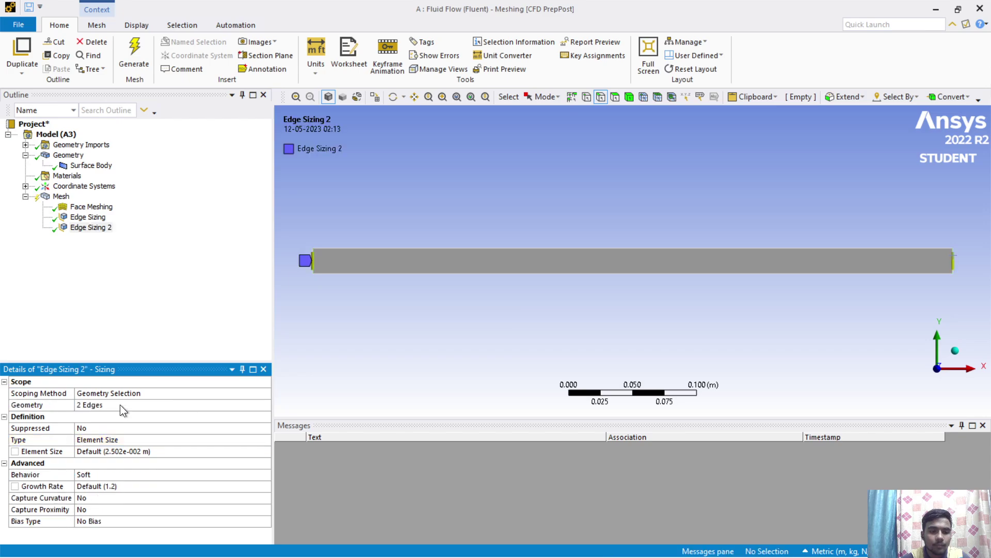
# Step: Set the short edges' sizing type to Number of Divisions with a value of 50, and regenerate the mesh
pyautogui.doubleClick(113, 444)
pyautogui.click(178, 452)
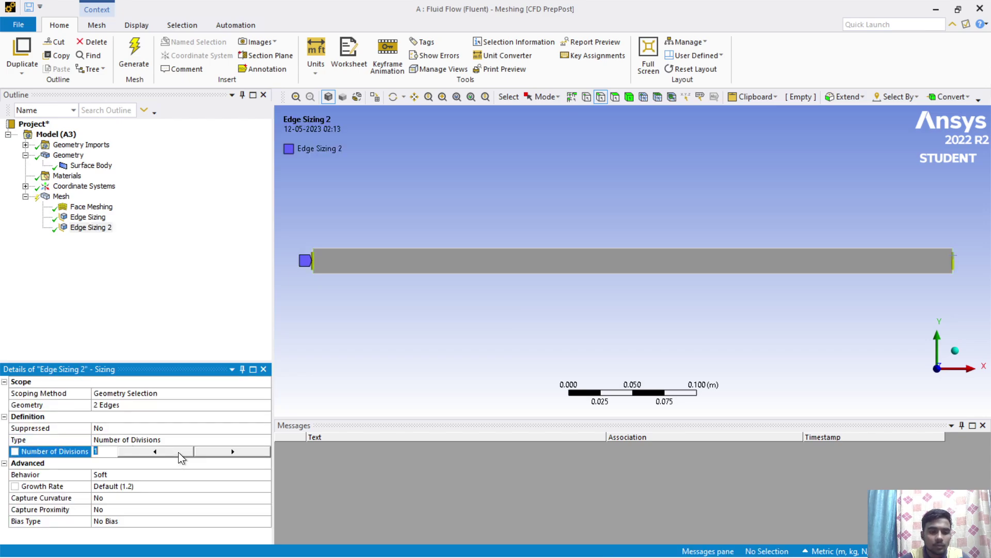
pyautogui.write('50')
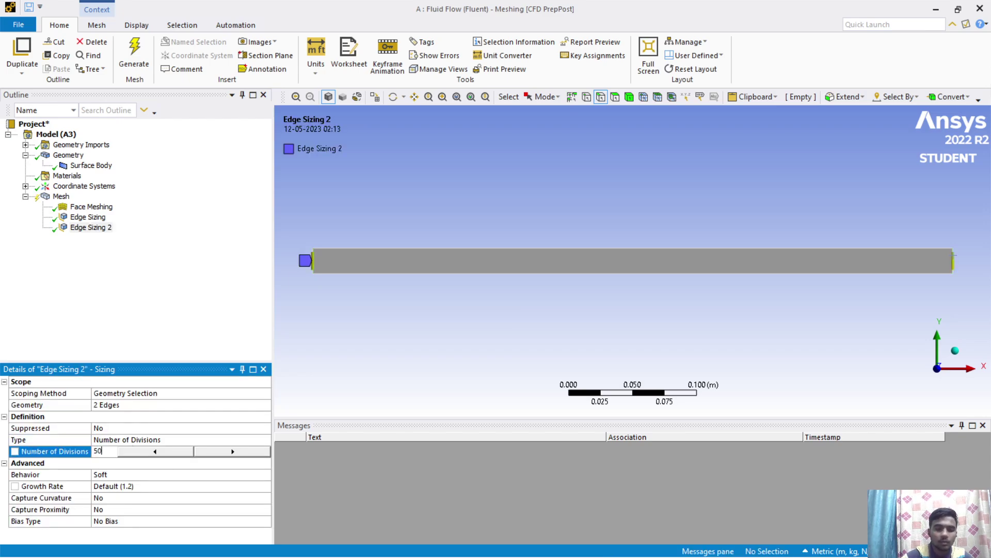
pyautogui.press('Return')
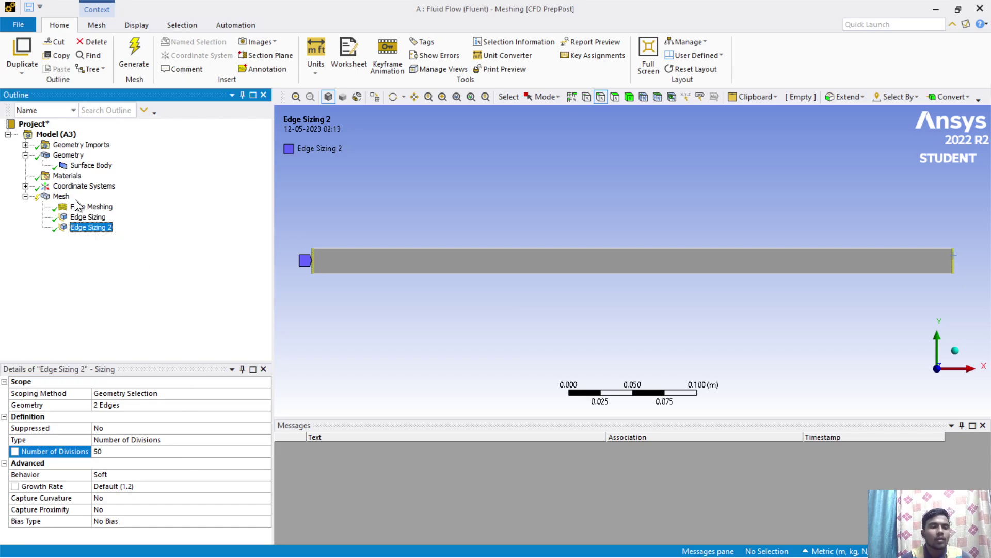
pyautogui.rightClick(61, 196)
pyautogui.click(99, 234)
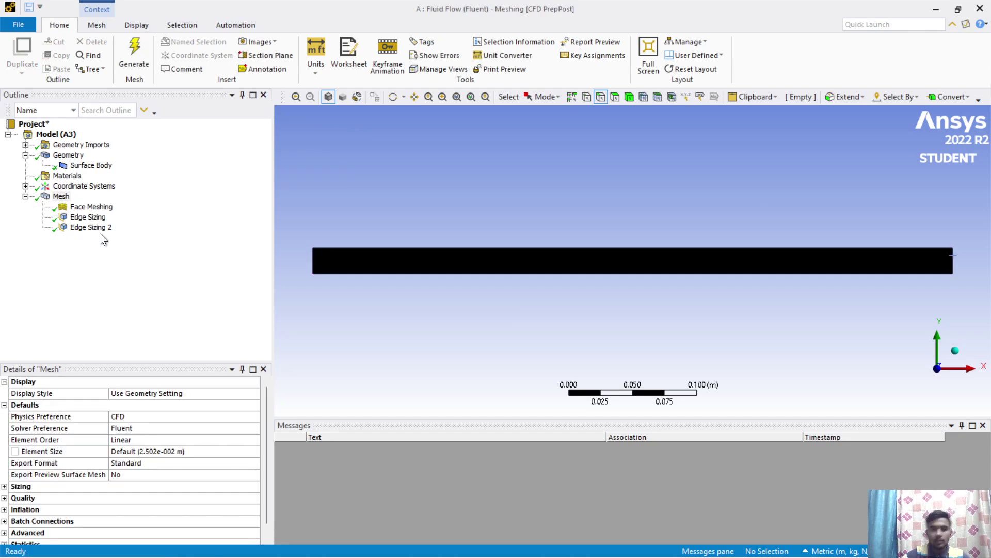
# Step: Examine the generated mesh up close and show its node and element statistics
pyautogui.scroll(5, 441, 258)
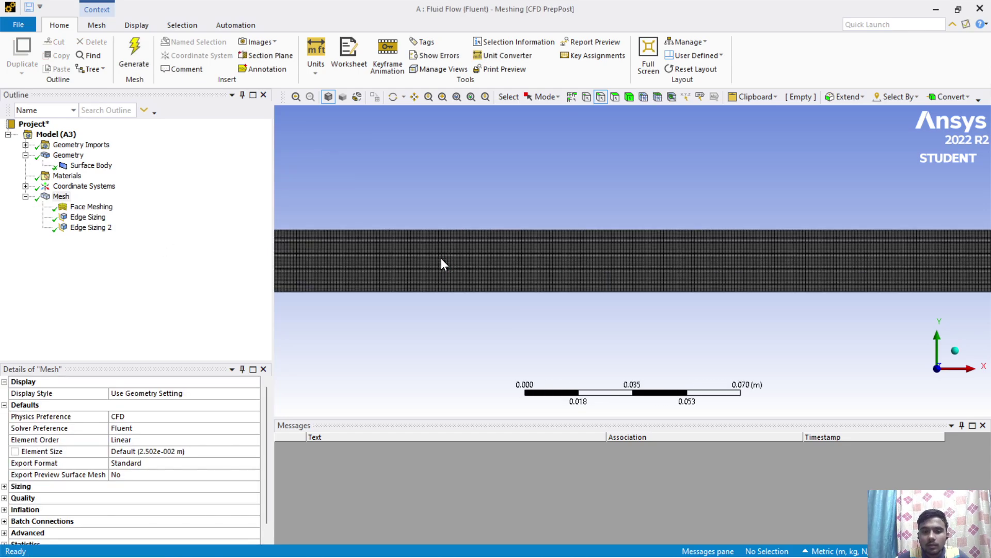
pyautogui.scroll(-5, 441, 258)
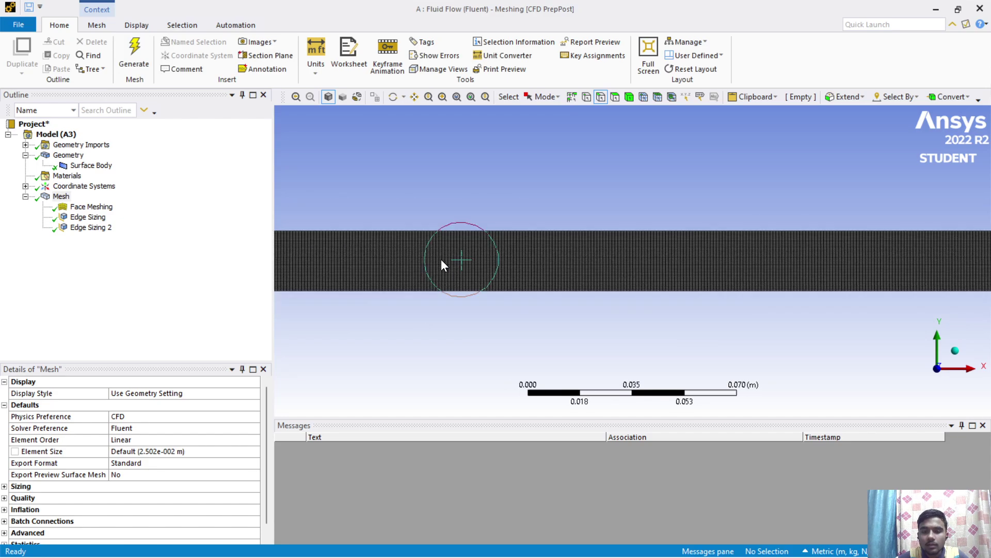
pyautogui.scroll(-5, 740, 318)
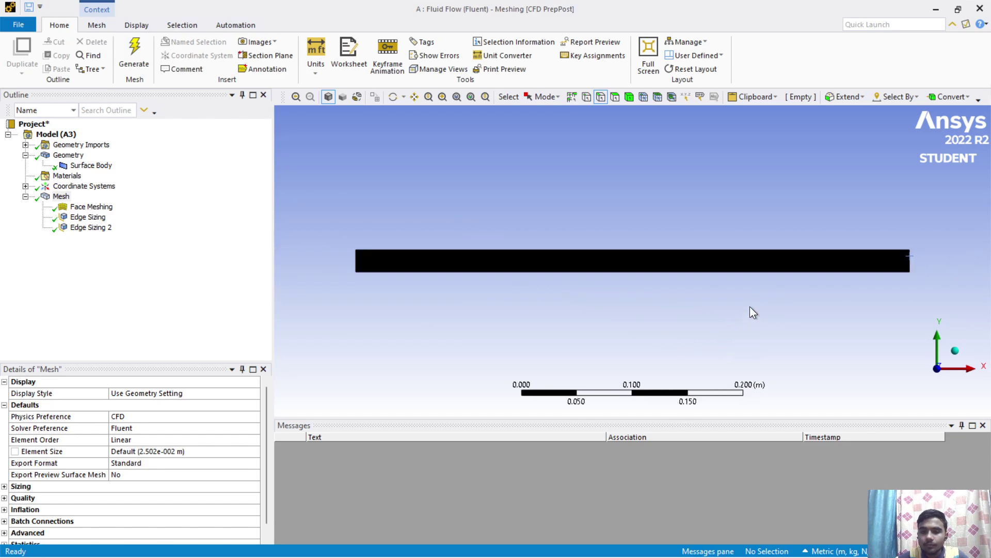
pyautogui.scroll(-1, 190, 470)
pyautogui.doubleClick(26, 532)
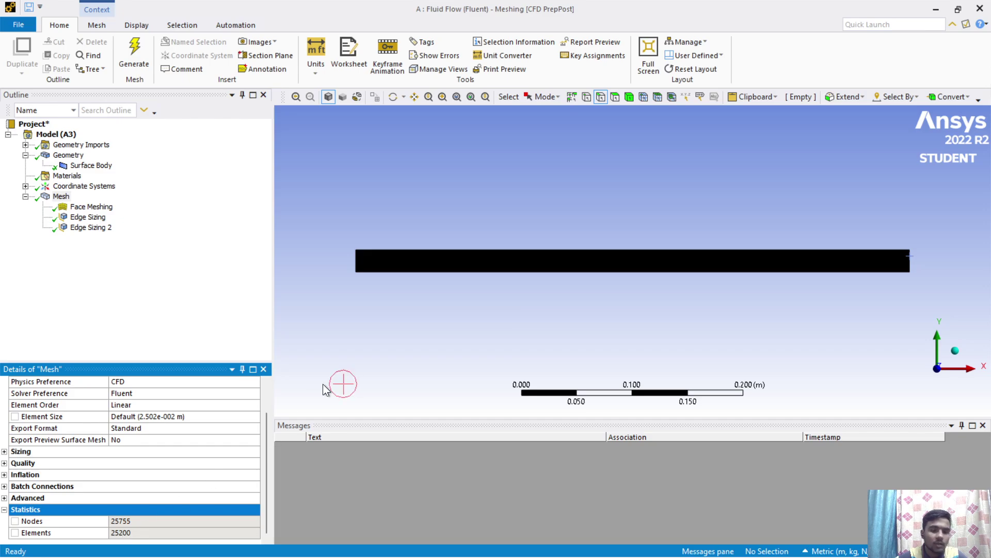
pyautogui.click(123, 318)
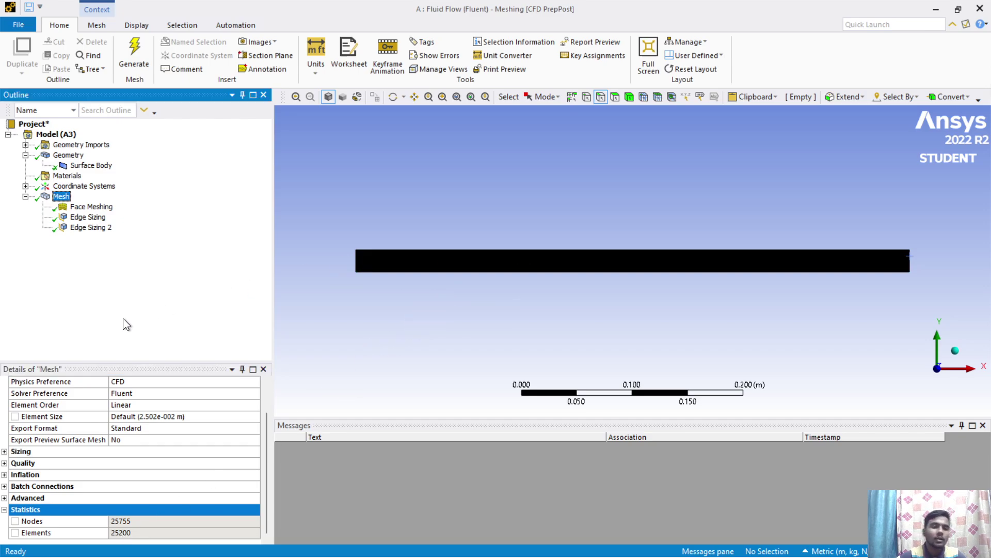
pyautogui.click(452, 324)
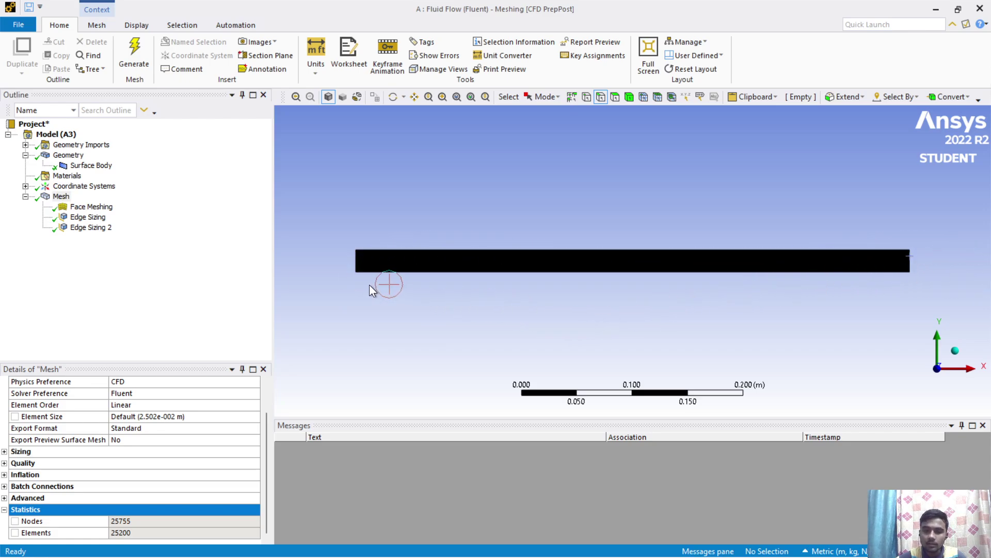
# Step: Create a named selection called Bottom_Wall from the channel's lower long edge
pyautogui.click(497, 272)
pyautogui.rightClick(497, 271)
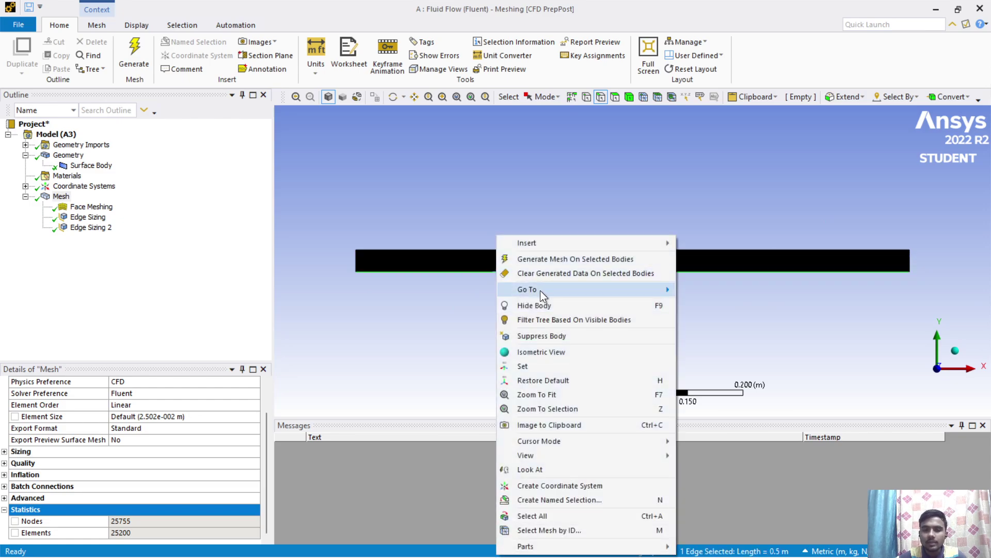
pyautogui.click(531, 498)
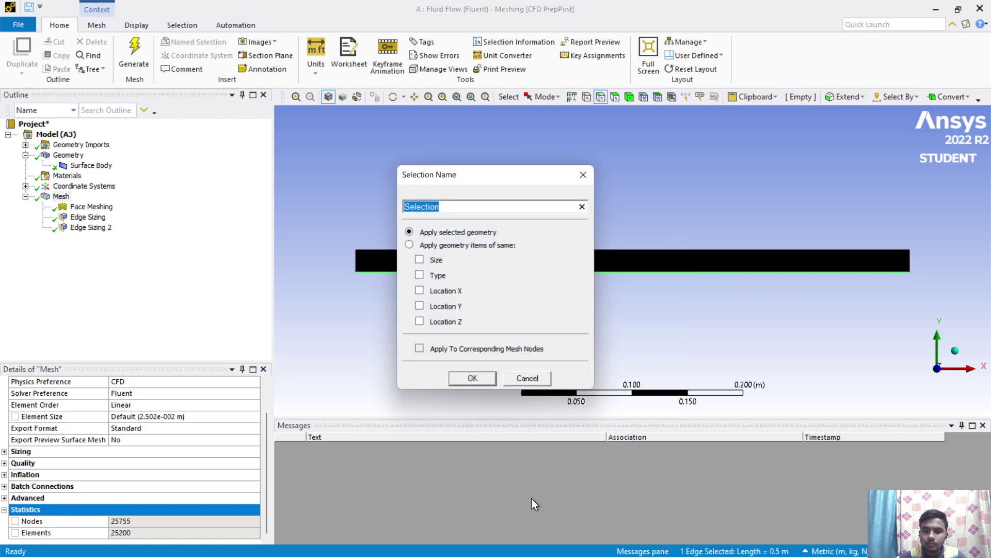
pyautogui.write('B')
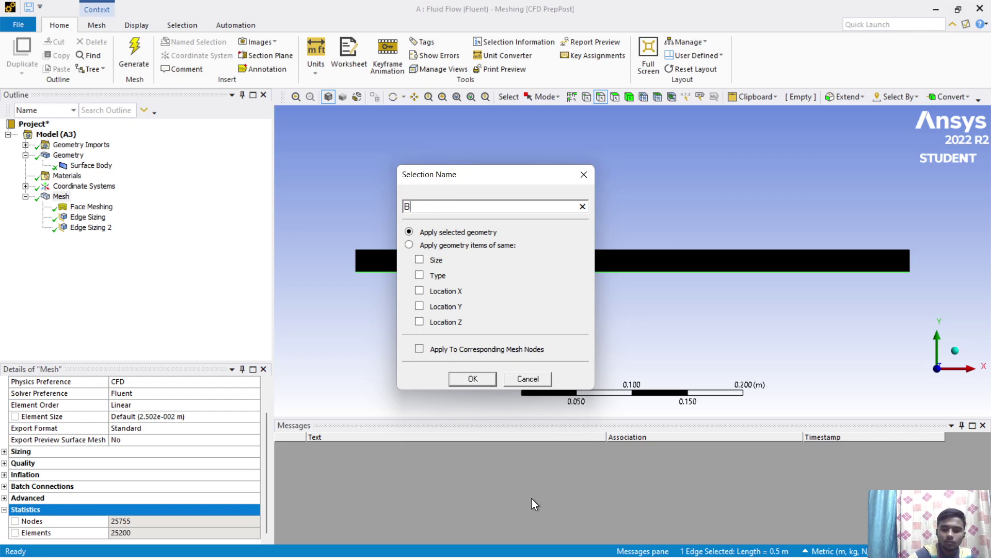
pyautogui.write('ottom_')
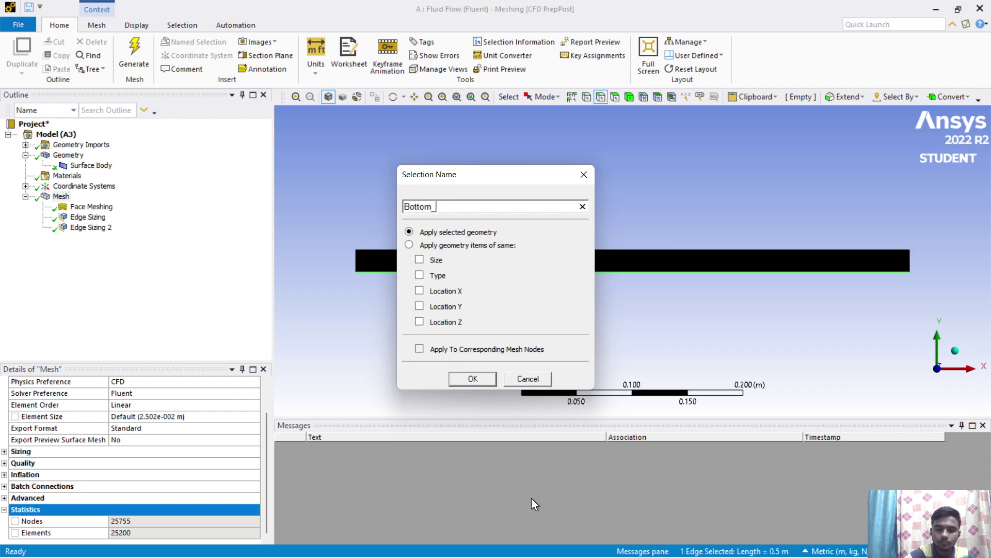
pyautogui.write('Wall')
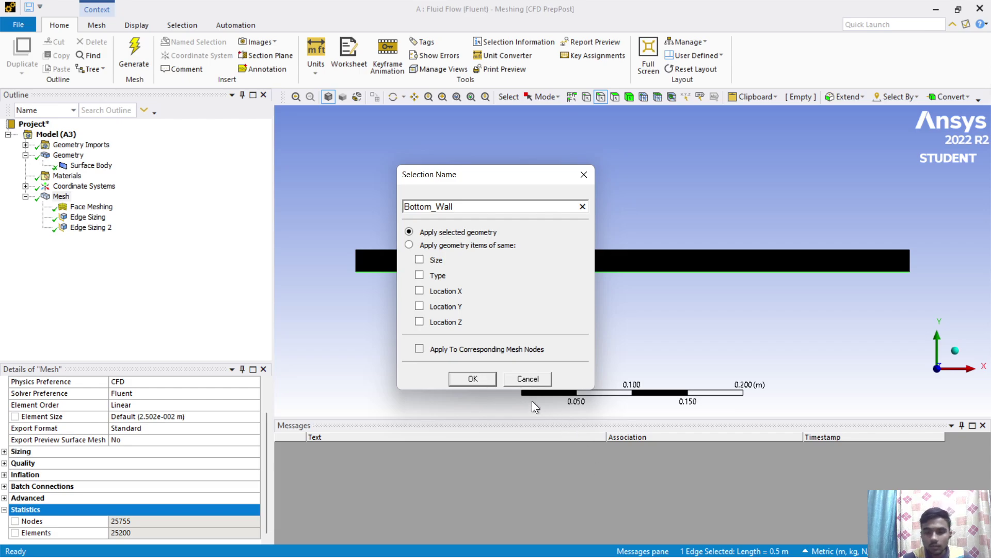
pyautogui.click(473, 379)
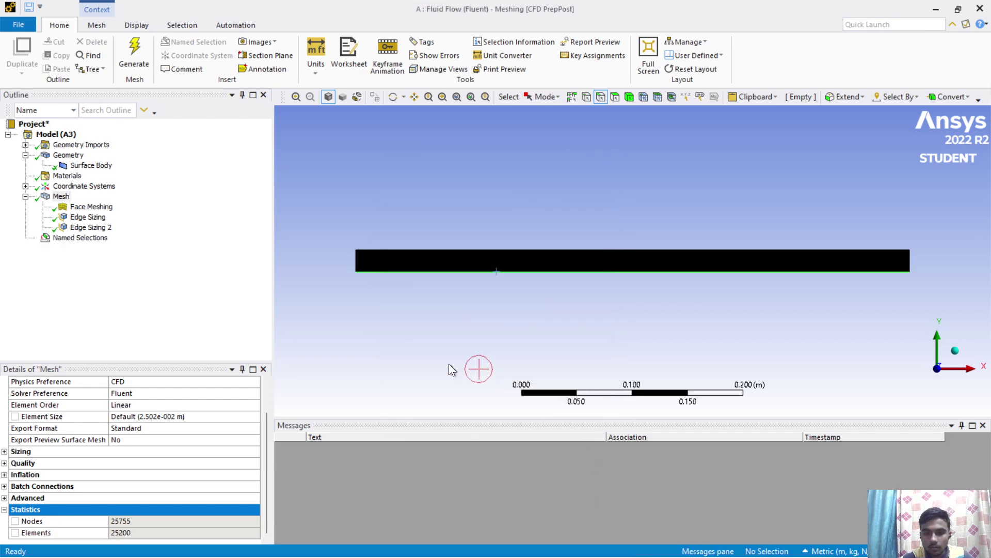
# Step: Create a named selection called Inlet from the short edge at the channel's left end
pyautogui.click(355, 258)
pyautogui.rightClick(355, 258)
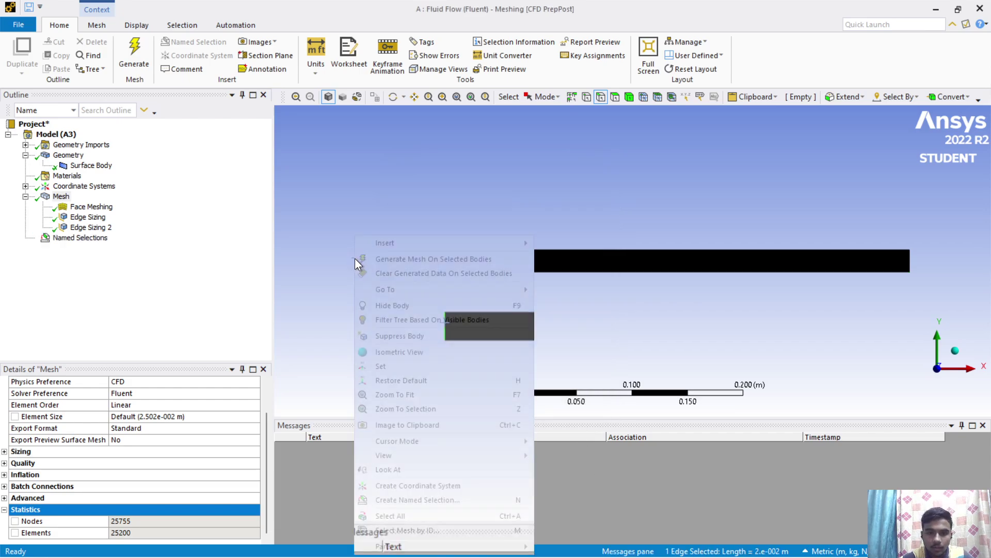
pyautogui.click(401, 500)
pyautogui.write('Inlet')
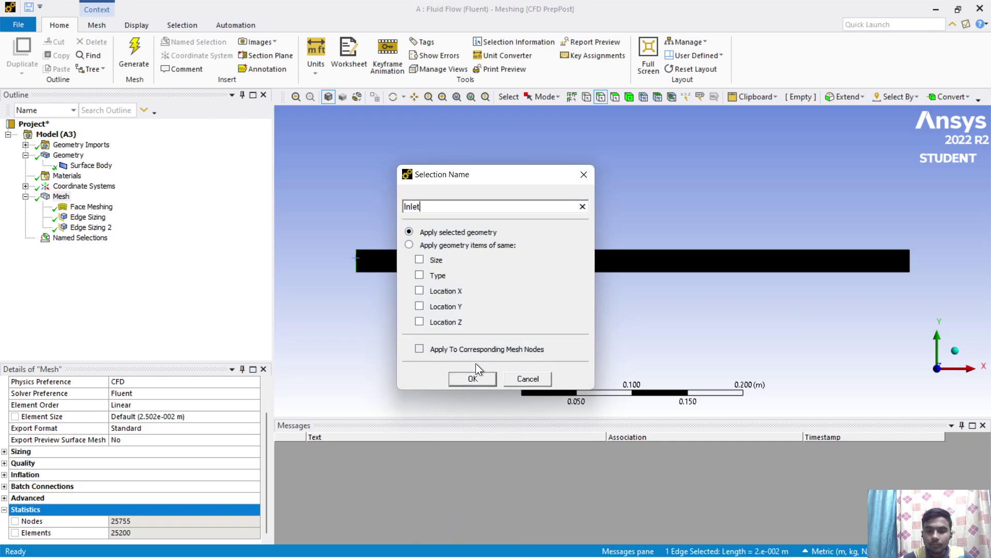
pyautogui.click(469, 378)
# Step: Create a named selection called Moving_Wall from the channel's upper long edge
pyautogui.click(491, 250)
pyautogui.rightClick(492, 250)
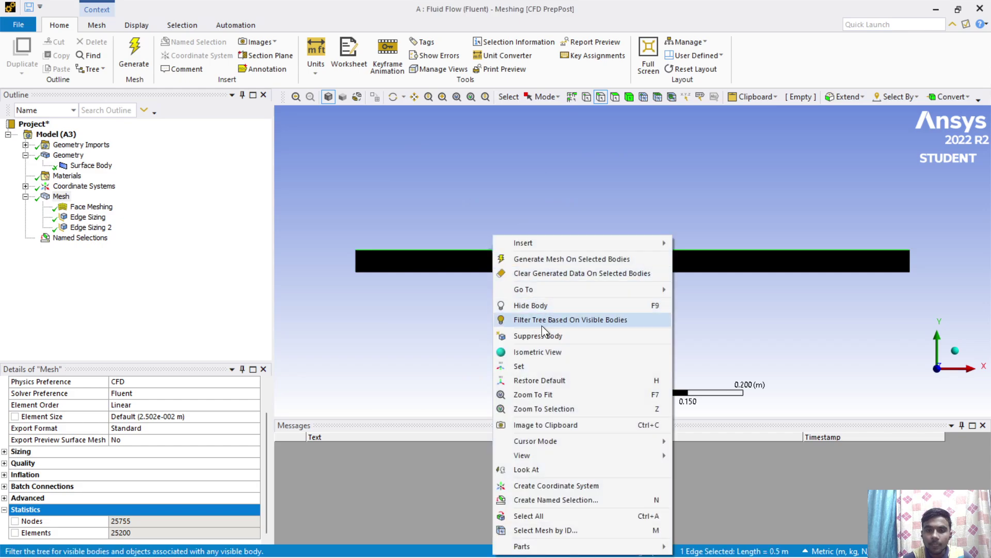
pyautogui.click(534, 498)
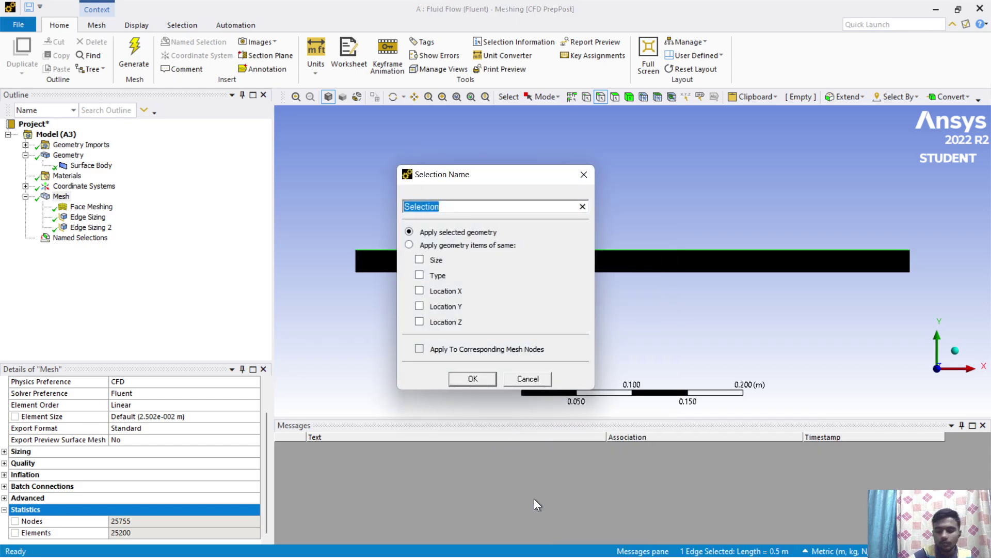
pyautogui.write('Moving')
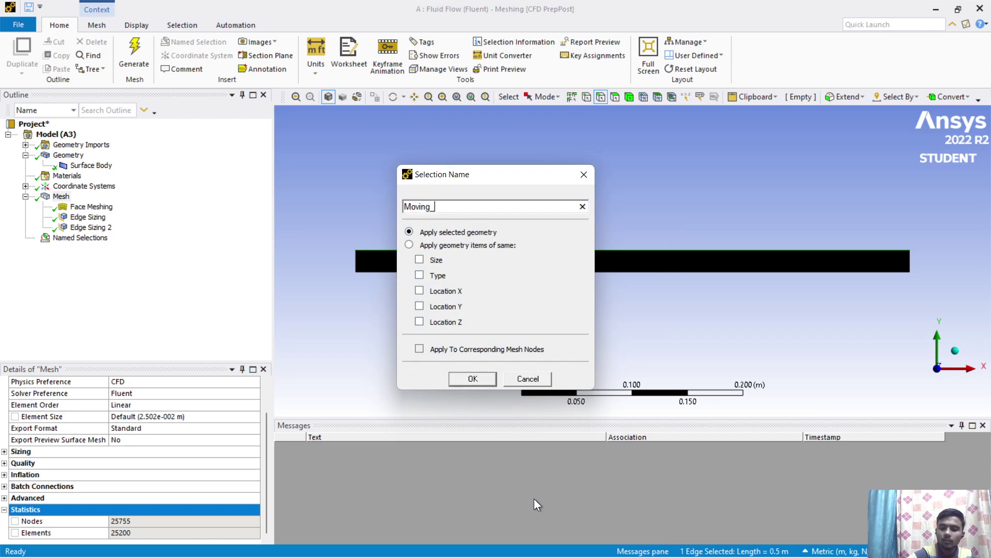
pyautogui.write('_')
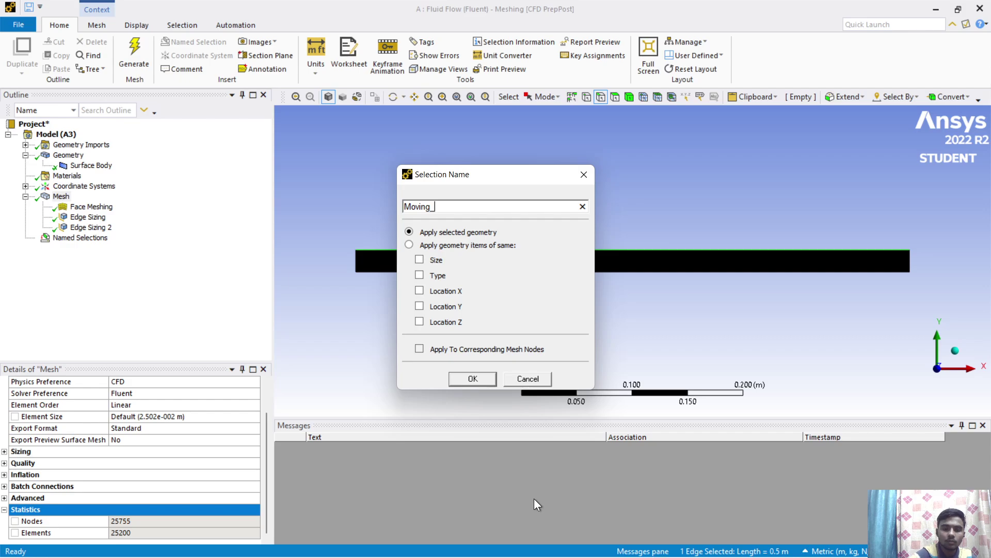
pyautogui.write('Wall')
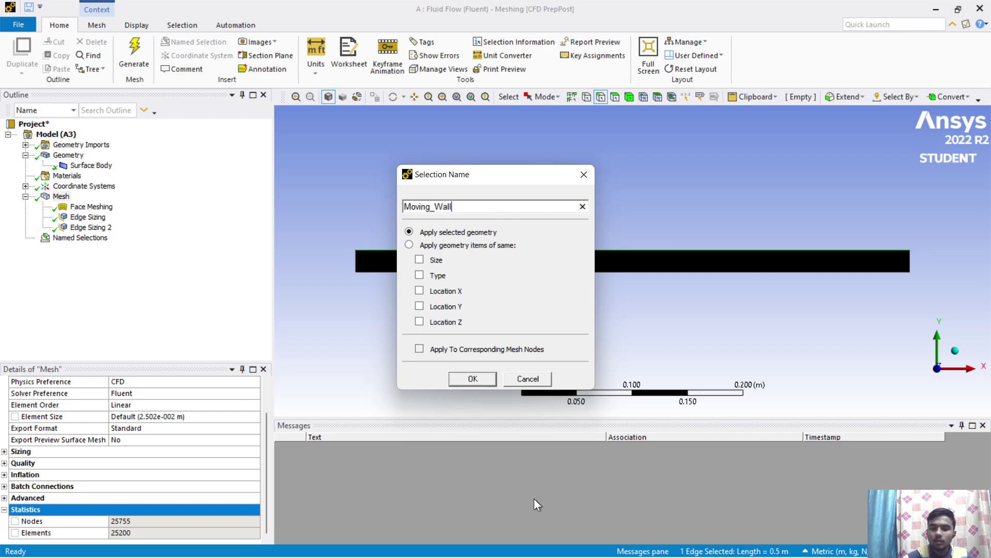
pyautogui.click(473, 379)
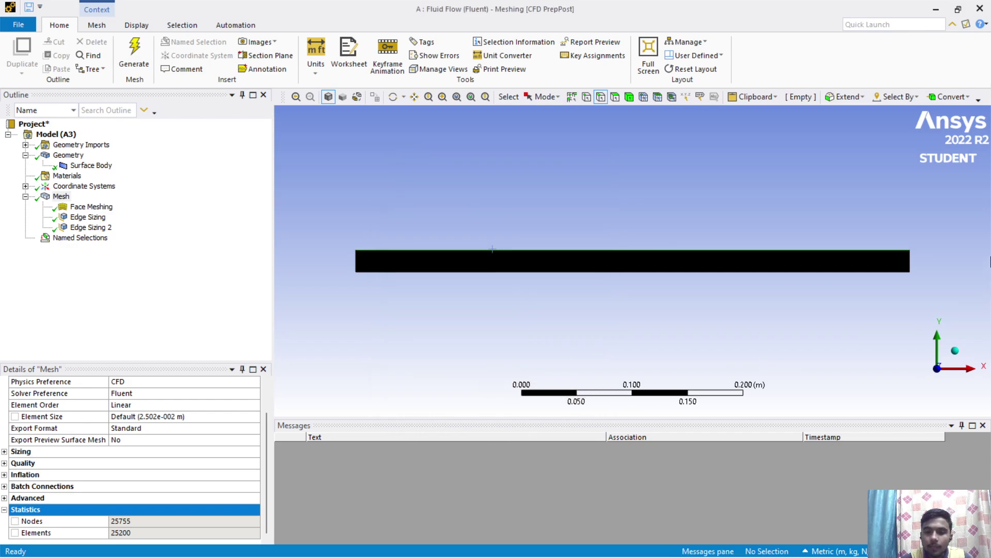
# Step: Create a named selection called Outlet from the short edge at the channel's right end
pyautogui.click(907, 261)
pyautogui.rightClick(907, 260)
pyautogui.click(853, 500)
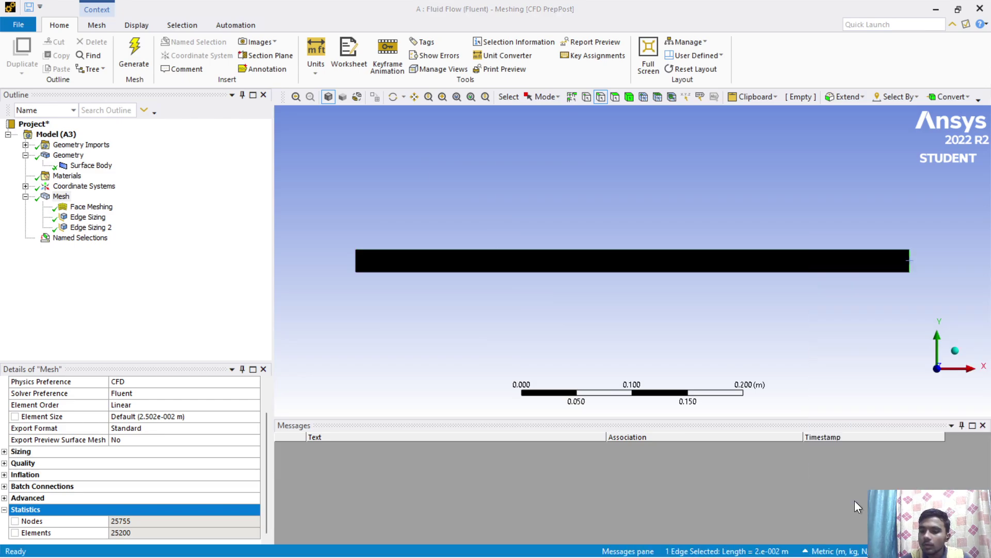
pyautogui.write('O')
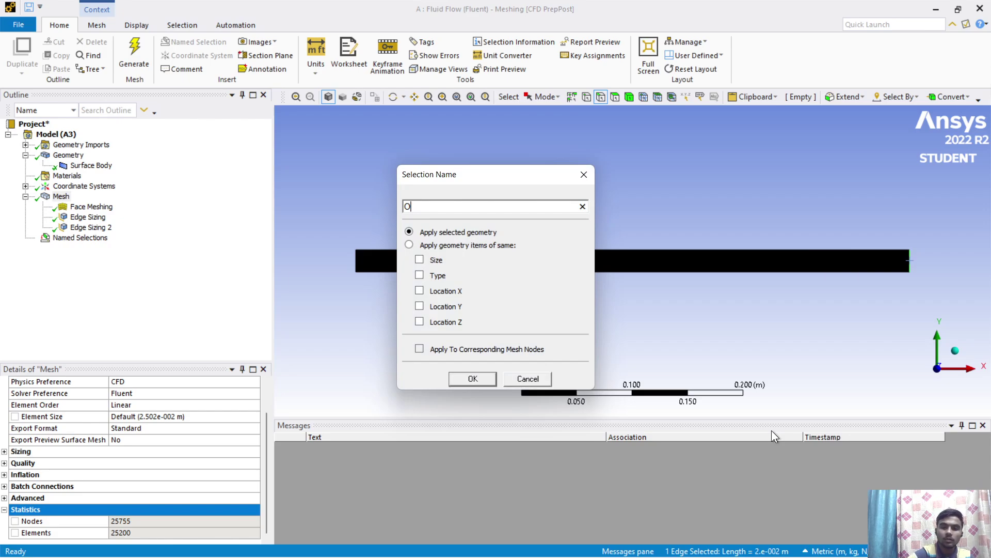
pyautogui.write('utlet')
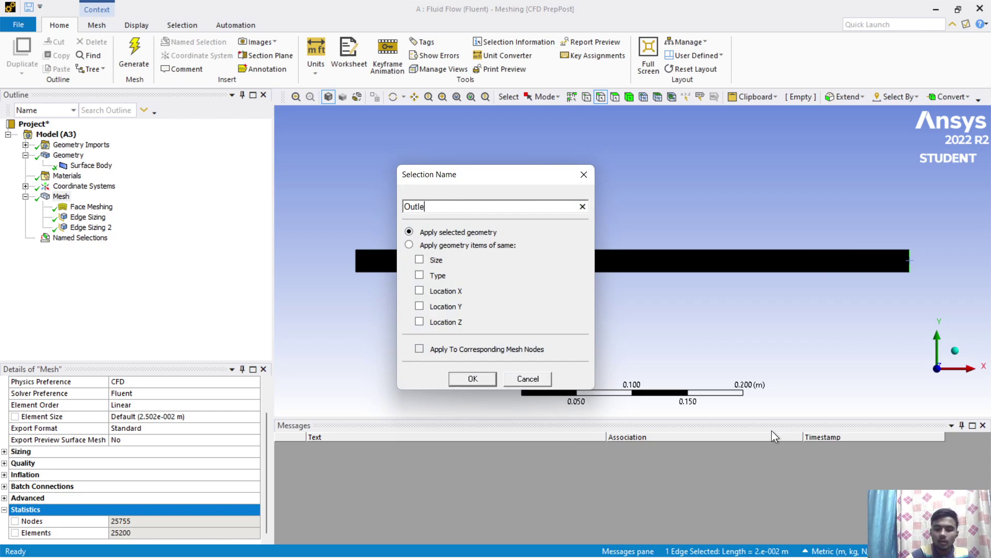
pyautogui.click(472, 378)
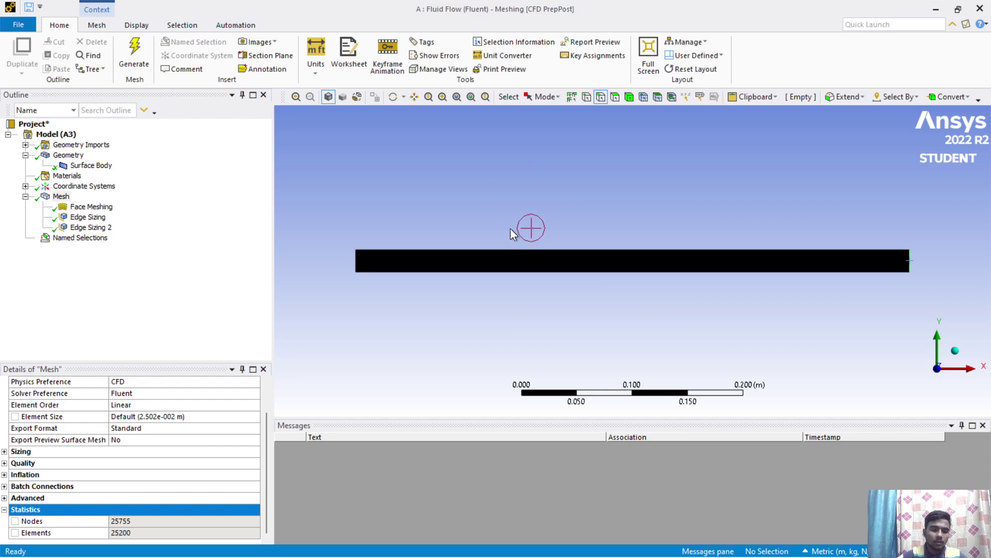
# Step: Close the meshing application and update the Mesh cell of the Fluid Flow system in Workbench
pyautogui.click(987, 10)
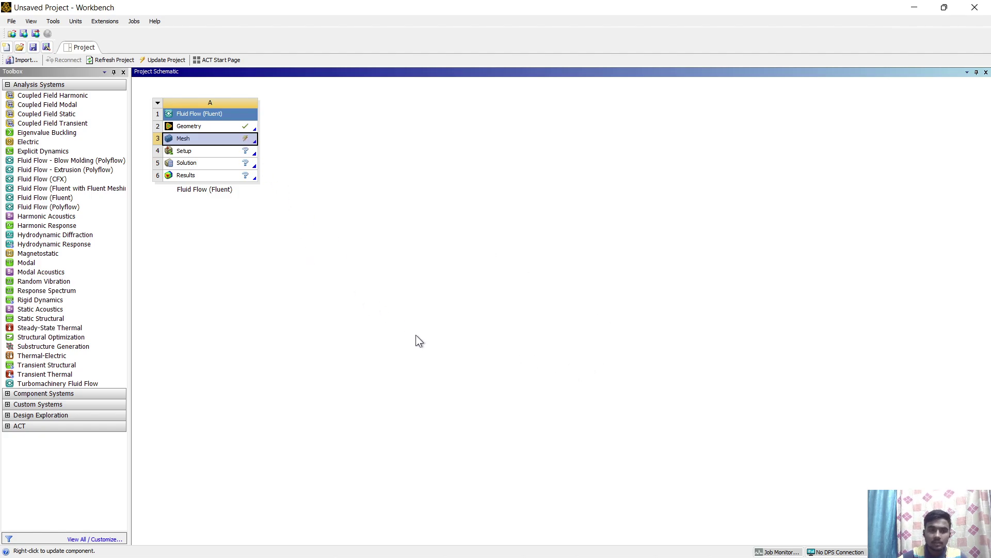
pyautogui.rightClick(254, 145)
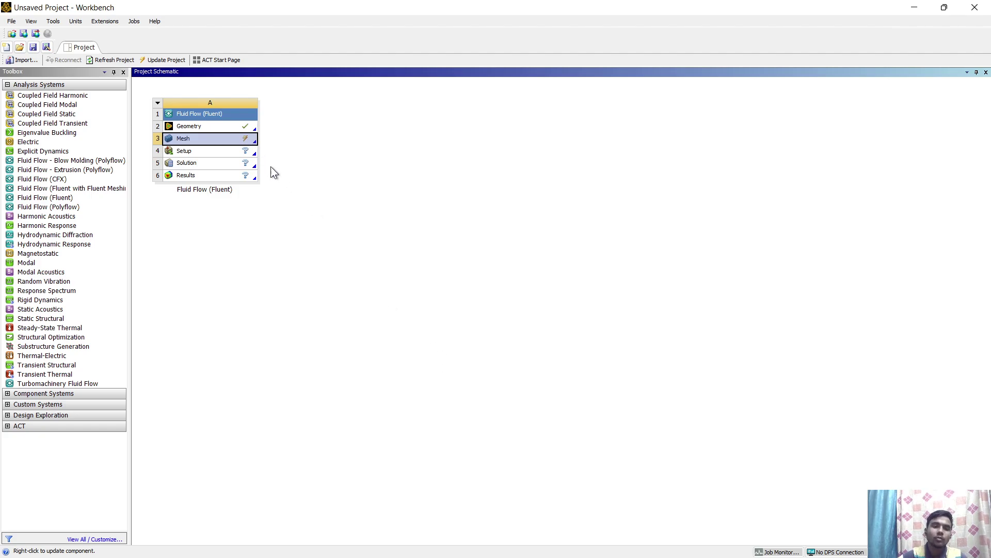
pyautogui.click(298, 201)
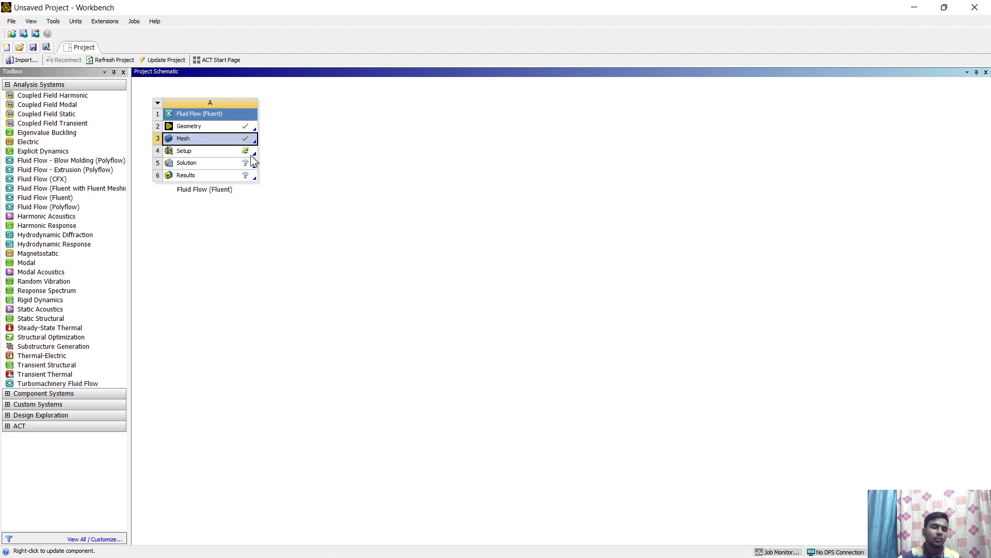
# Step: Open the system's Setup in Fluent with double precision and 4 solver processes, and dismiss the Key Behavioral Changes notice
pyautogui.doubleClick(251, 153)
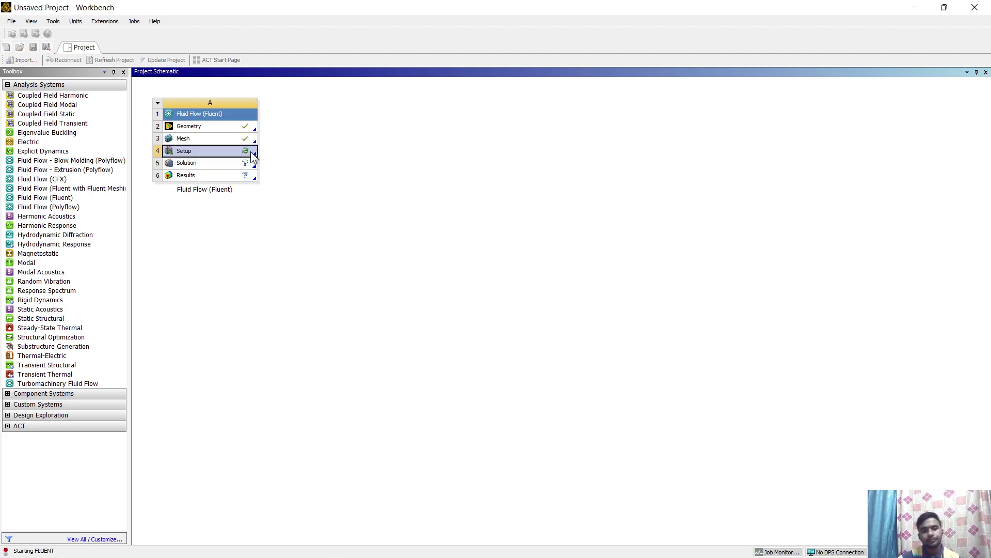
pyautogui.click(527, 251)
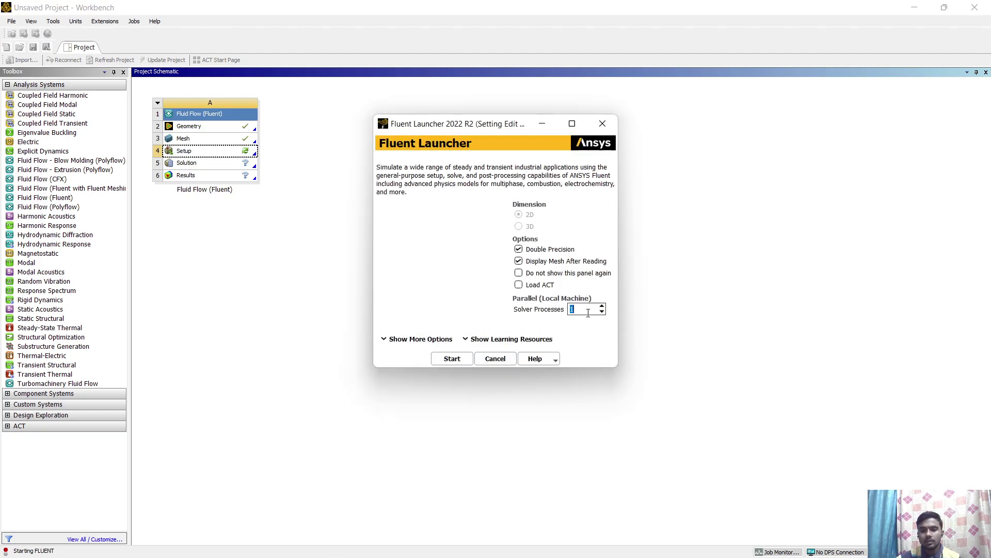
pyautogui.click(457, 357)
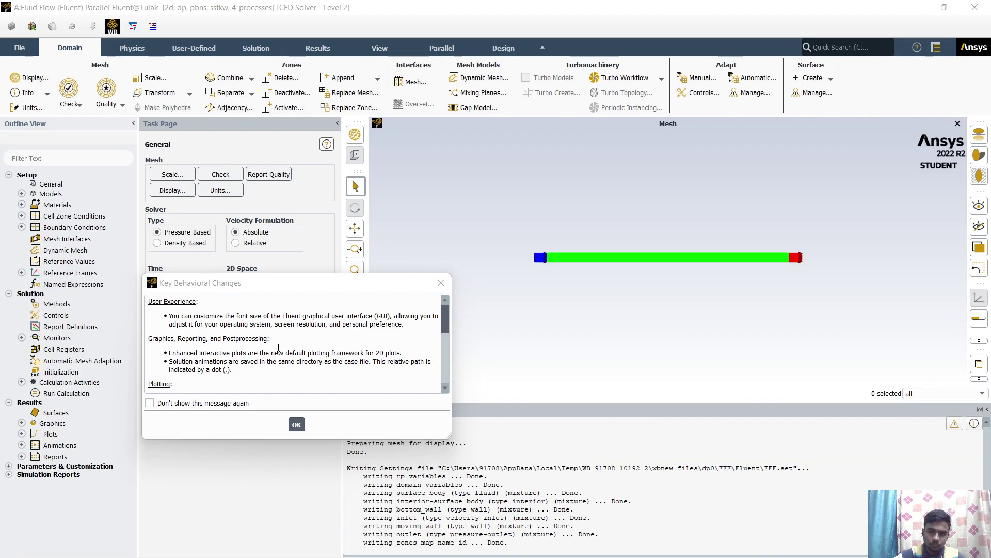
pyautogui.click(295, 425)
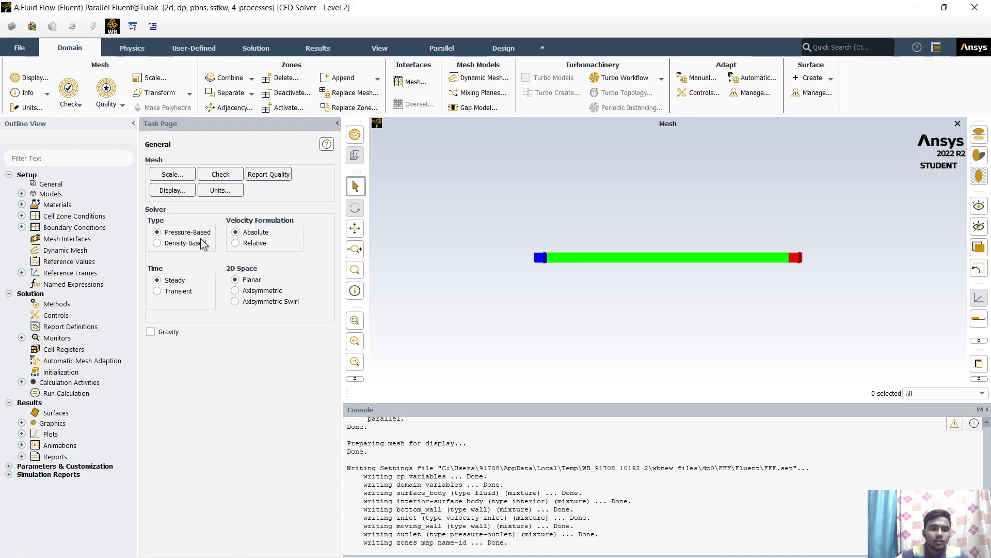
# Step: Set the viscous model to Laminar
pyautogui.doubleClick(84, 195)
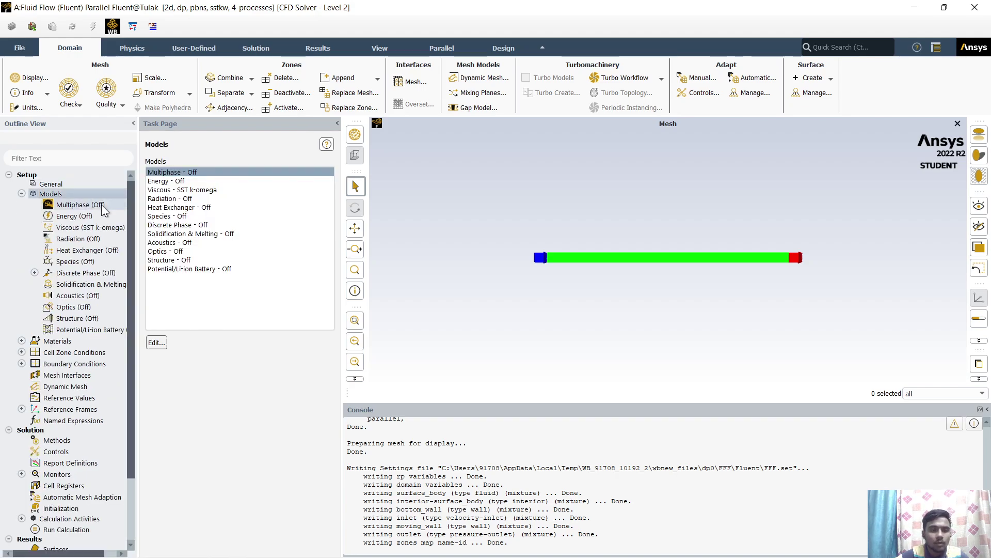
pyautogui.doubleClick(189, 190)
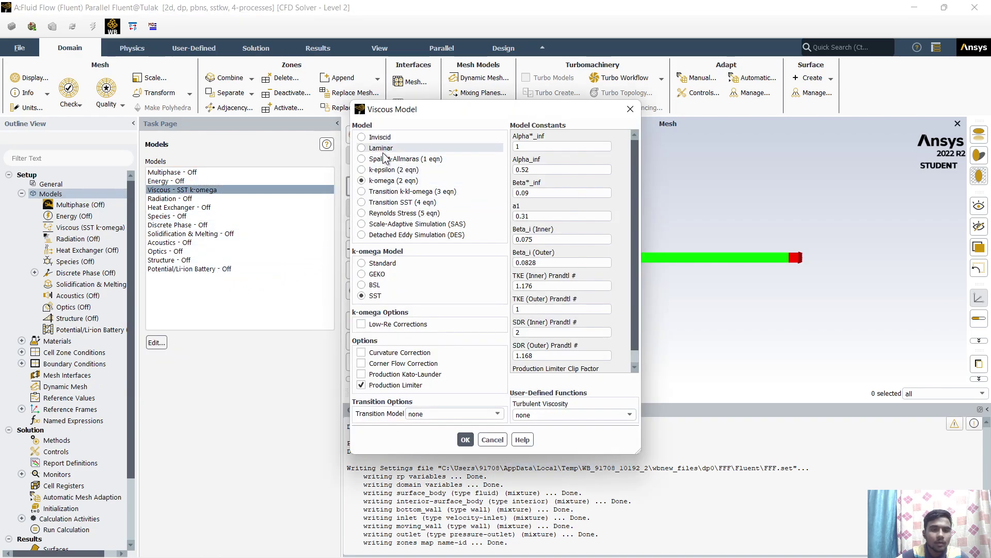
pyautogui.click(381, 149)
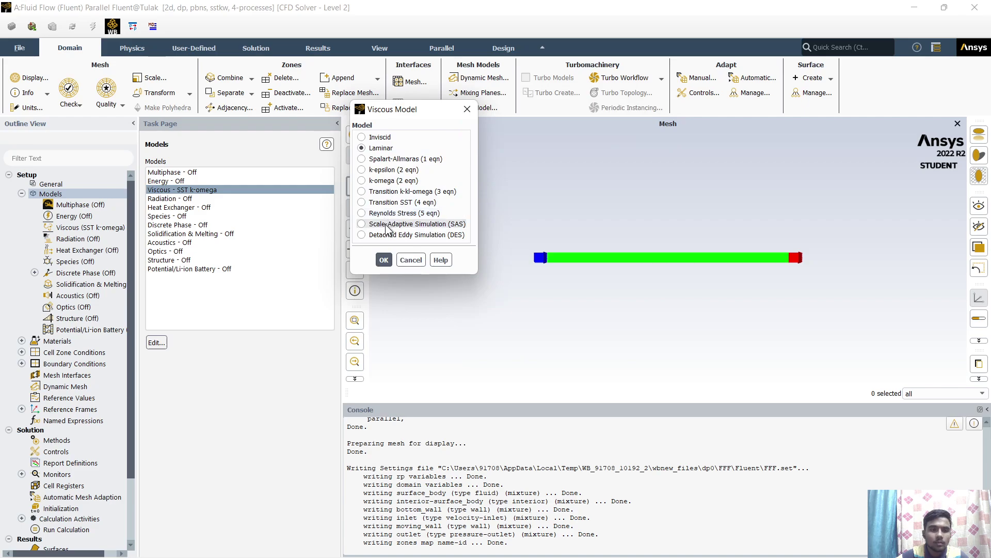
pyautogui.click(384, 259)
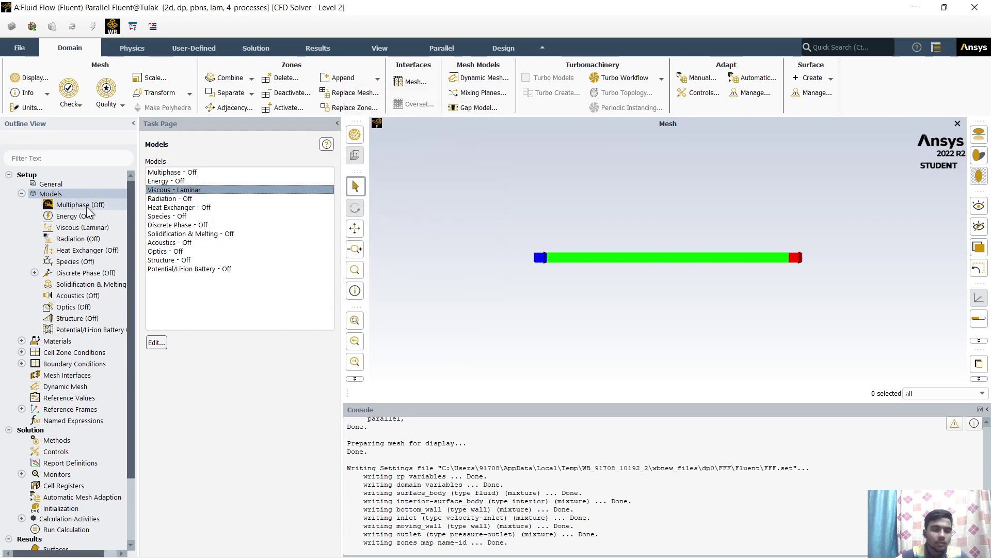
pyautogui.click(21, 194)
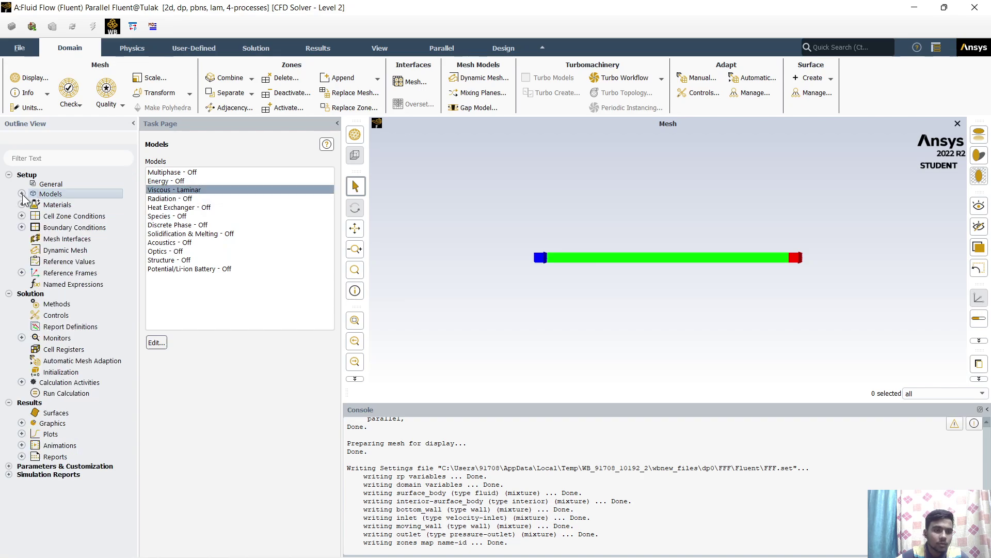
# Step: Copy water-liquid (h2o<l>) from the Fluent database into the case's fluid materials, keeping its default density and viscosity
pyautogui.doubleClick(52, 205)
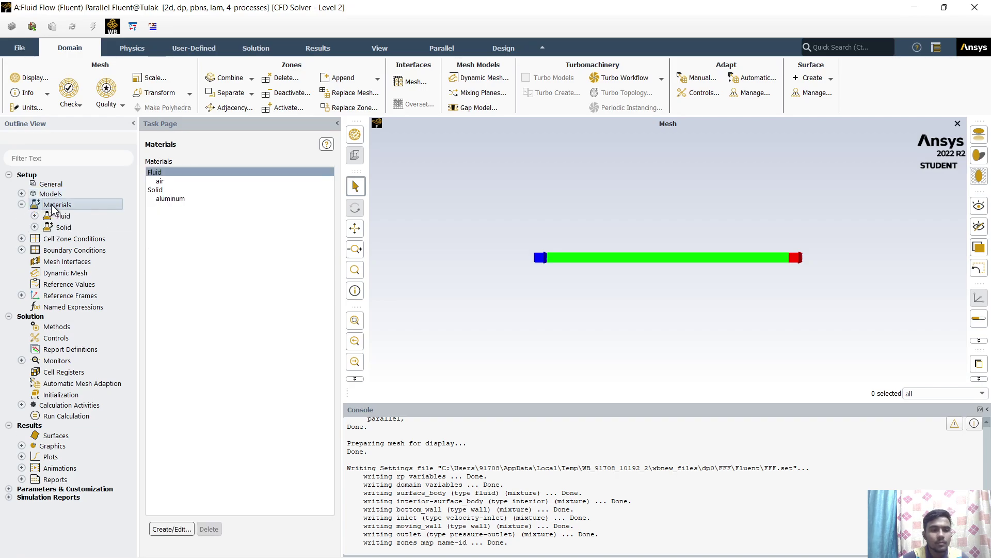
pyautogui.doubleClick(163, 176)
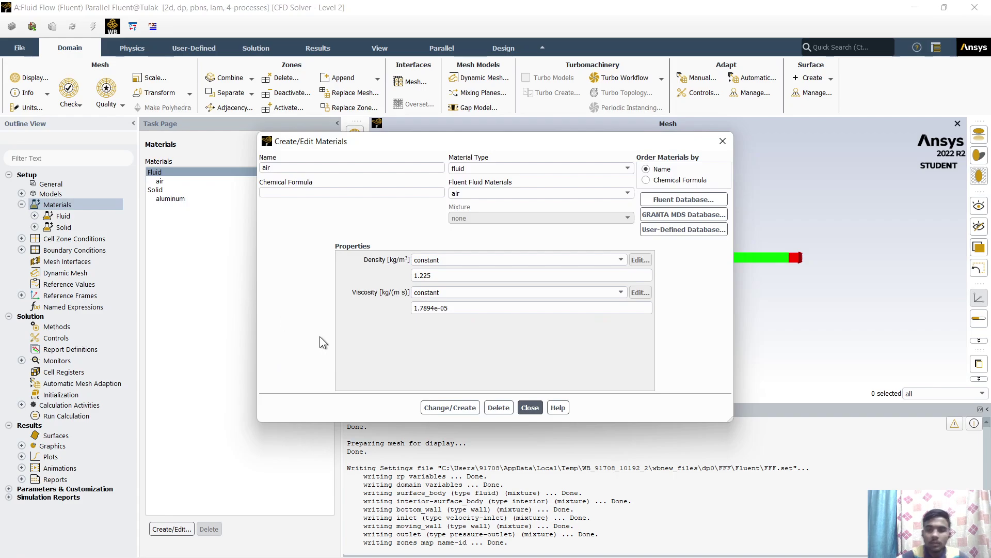
pyautogui.click(692, 198)
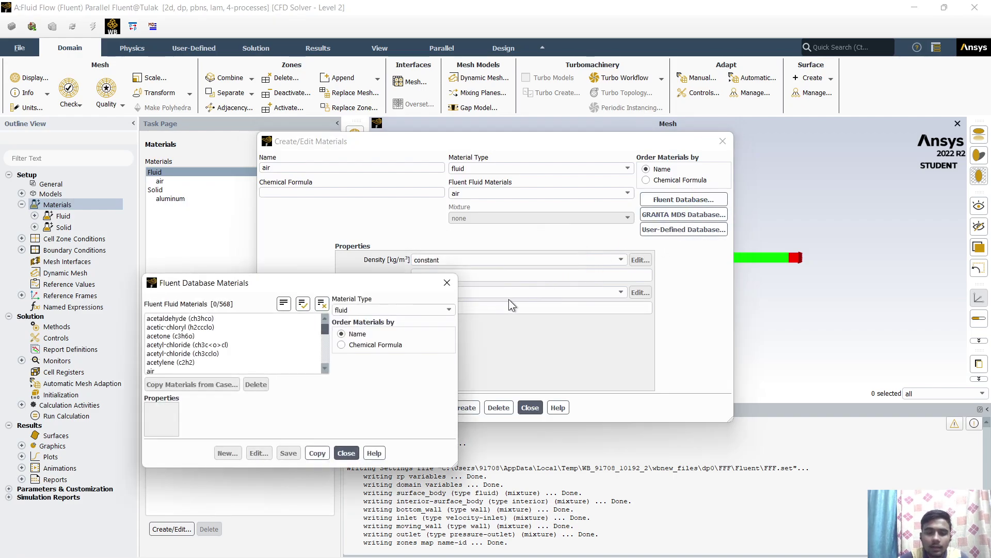
pyautogui.moveTo(324, 329); pyautogui.dragTo(320, 352)
pyautogui.click(225, 344)
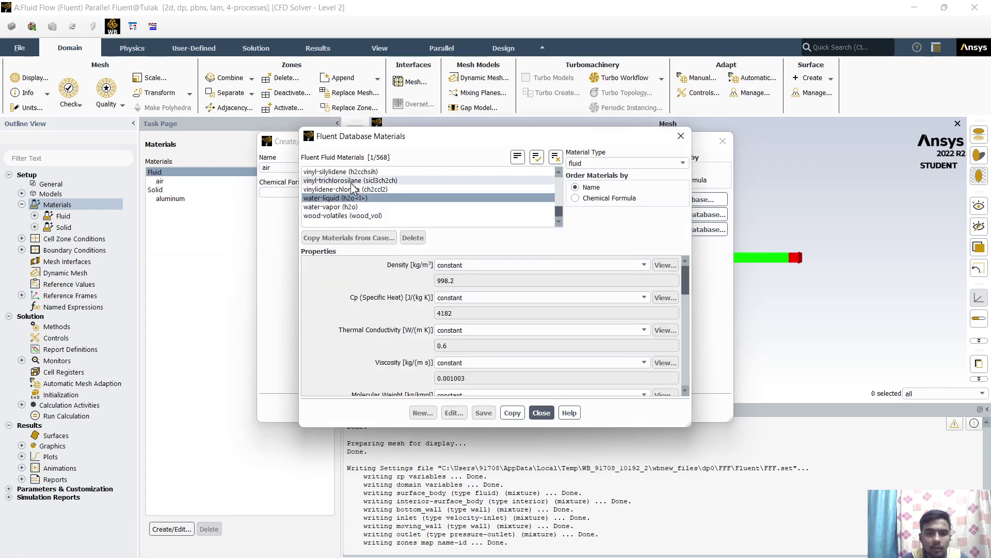
pyautogui.click(512, 413)
pyautogui.click(532, 413)
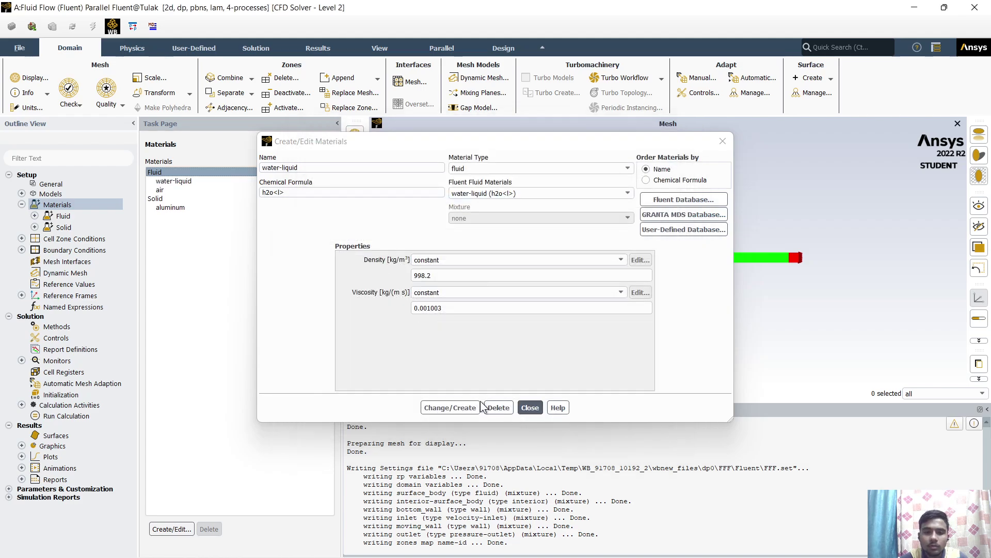
pyautogui.click(457, 408)
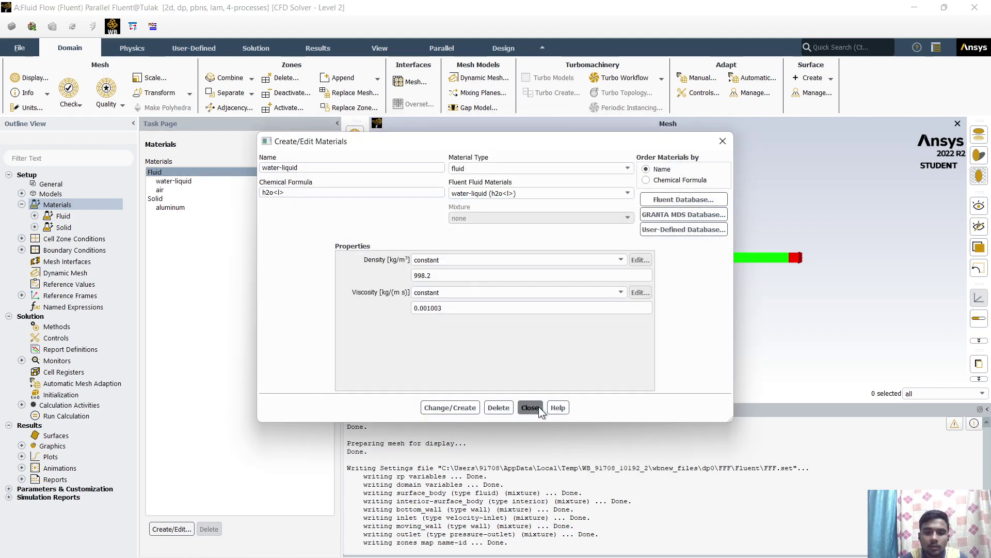
pyautogui.click(531, 407)
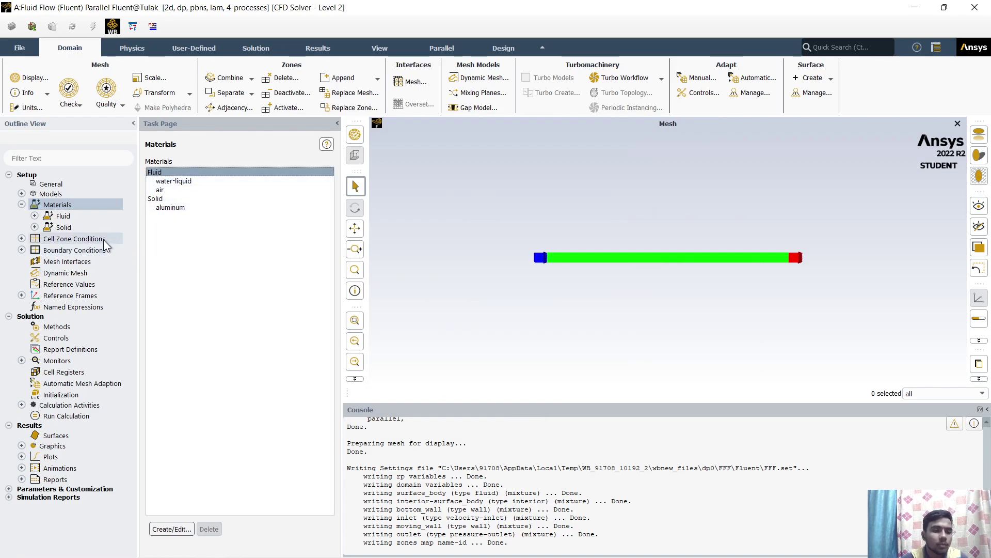
pyautogui.click(22, 205)
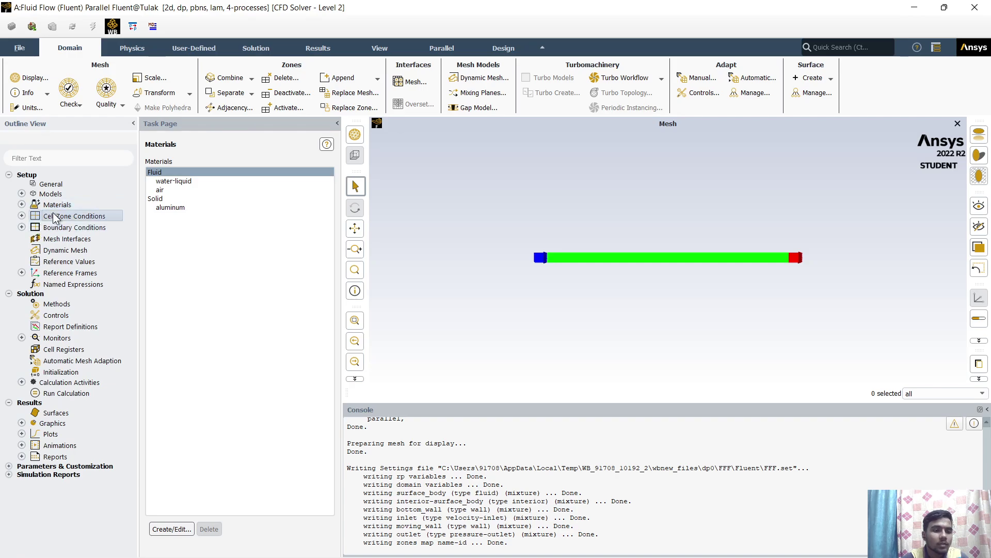
# Step: Assign water-liquid as the material of the surface_body cell zone and apply the change
pyautogui.doubleClick(65, 216)
pyautogui.click(183, 176)
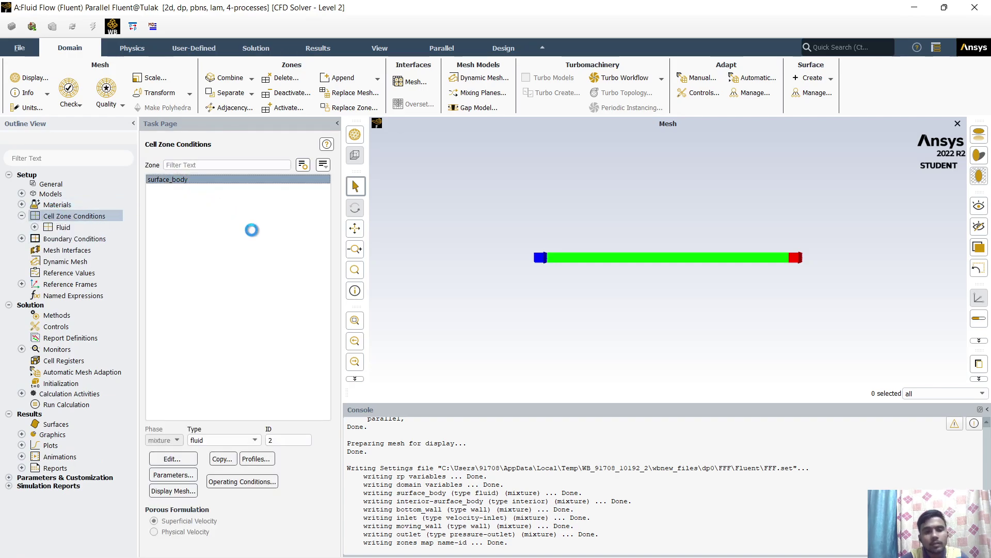
pyautogui.click(272, 324)
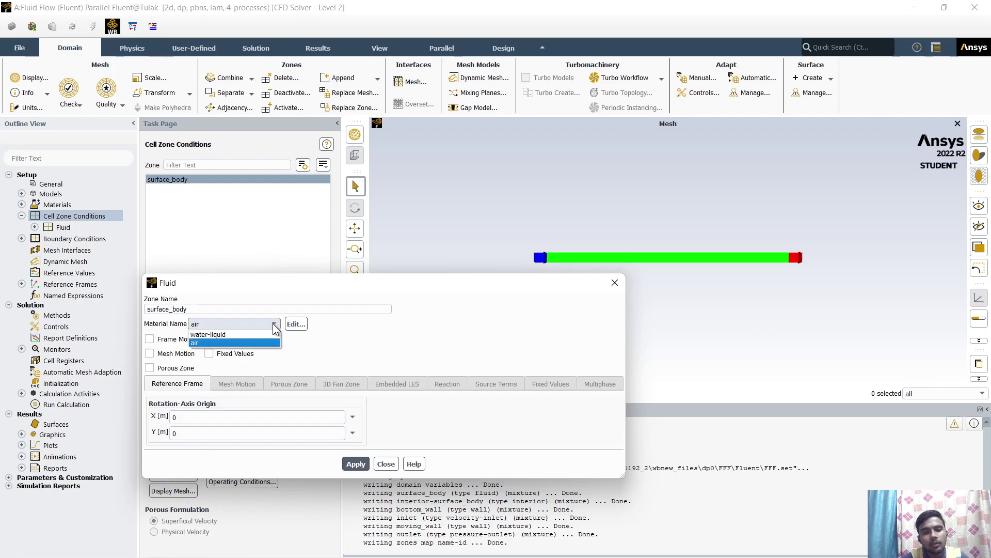
pyautogui.click(267, 330)
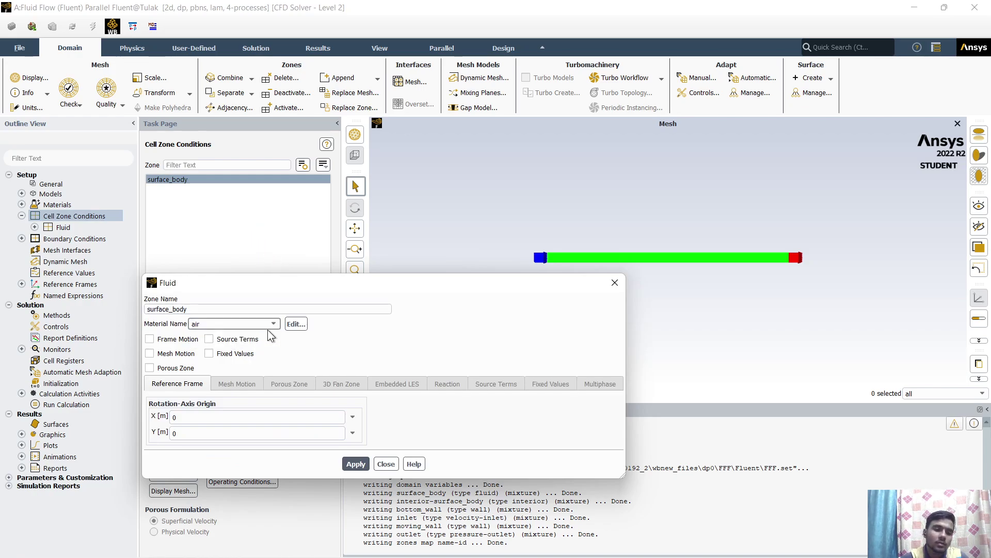
pyautogui.click(267, 330)
pyautogui.click(260, 334)
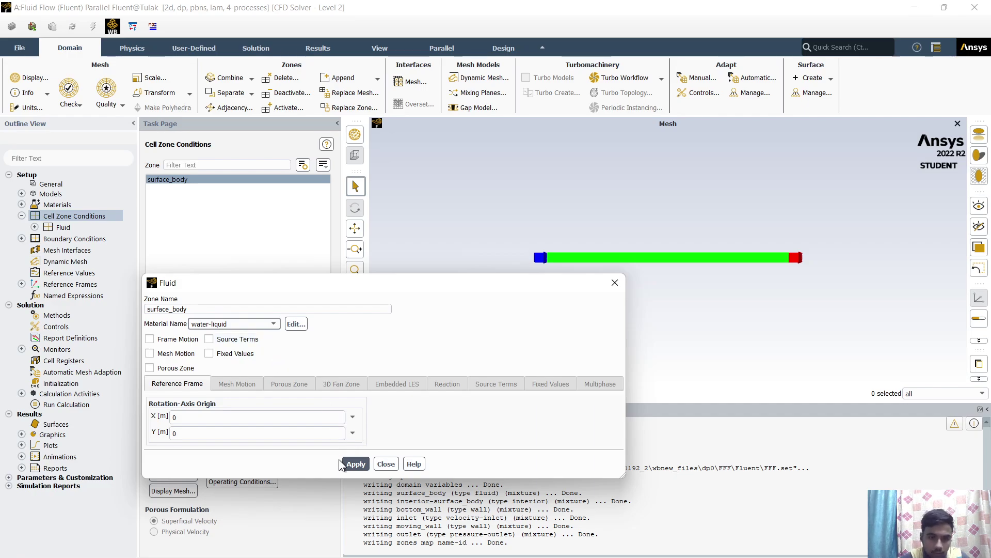
pyautogui.click(356, 464)
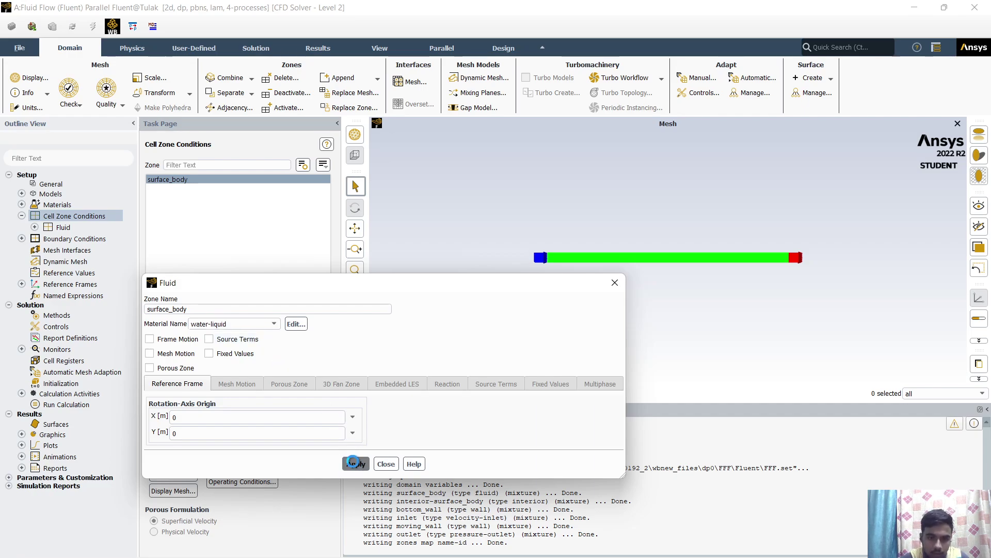
pyautogui.click(385, 464)
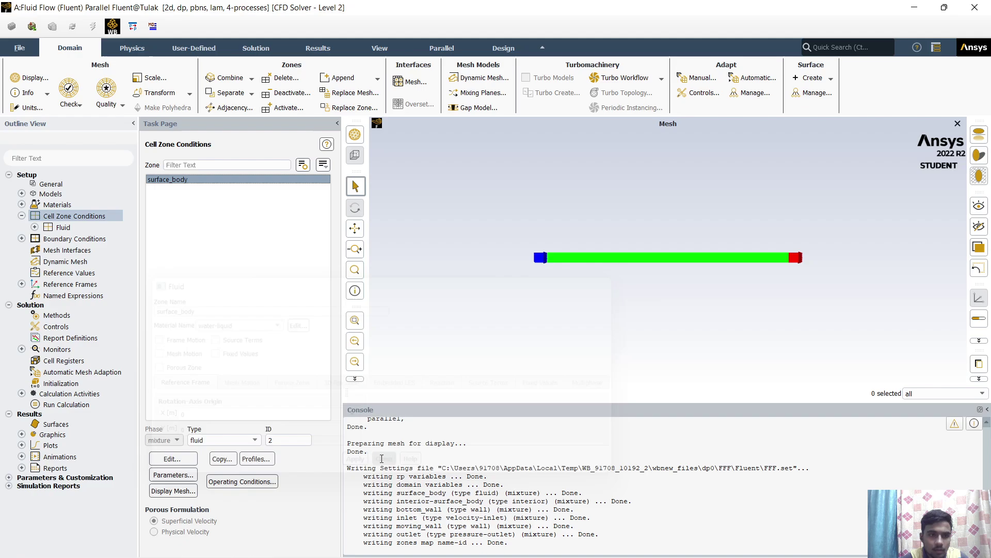
pyautogui.click(22, 216)
# Step: Look up the top wall velocity in the Word problem statement, then define moving_wall in Fluent as a moving wall with 0.1 m/s translational speed
pyautogui.click(55, 228)
pyautogui.doubleClick(55, 229)
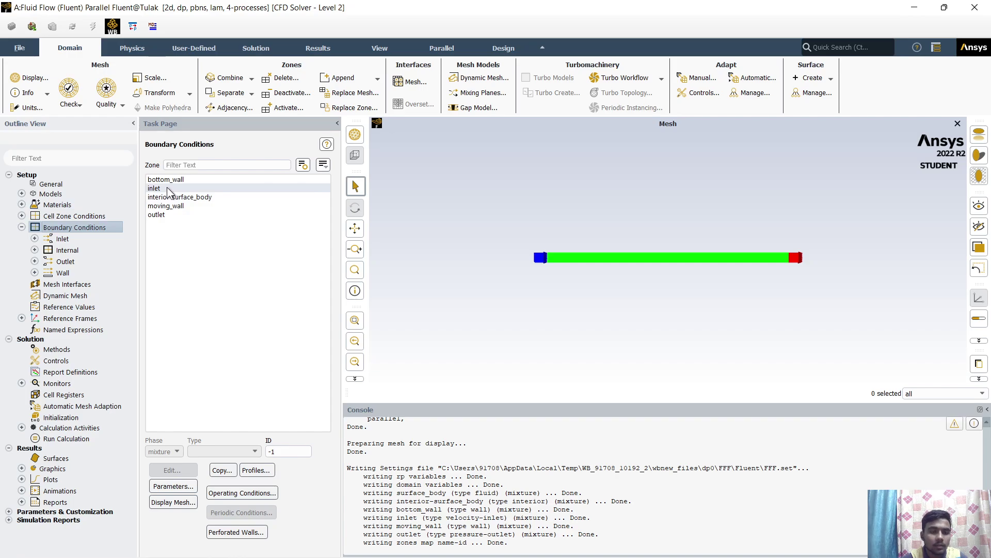
pyautogui.click(181, 206)
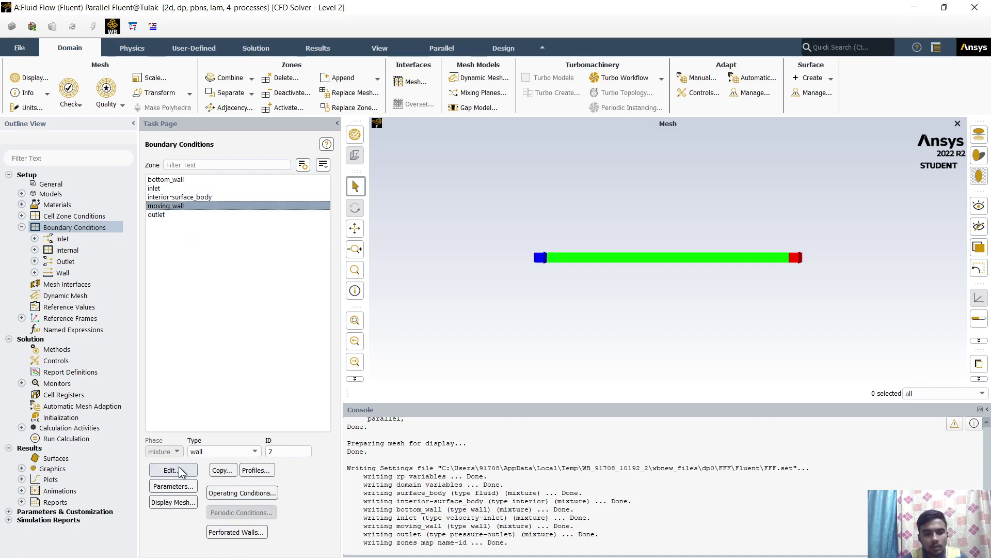
pyautogui.click(179, 471)
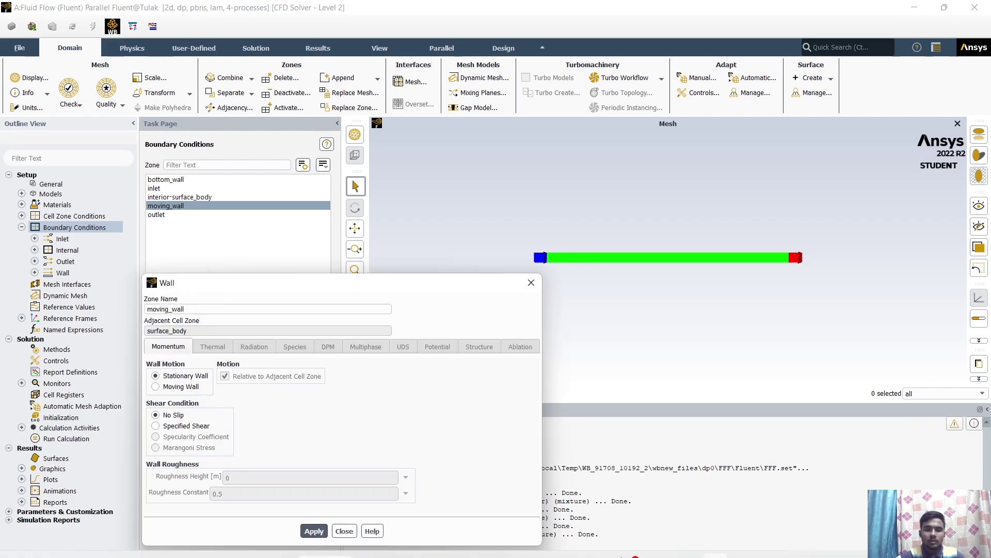
pyautogui.click(657, 542)
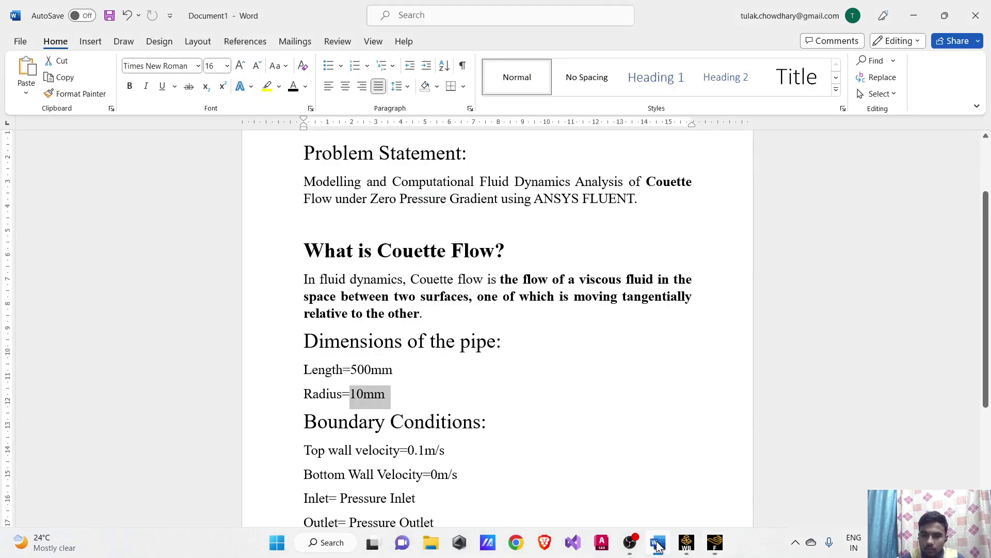
pyautogui.click(484, 472)
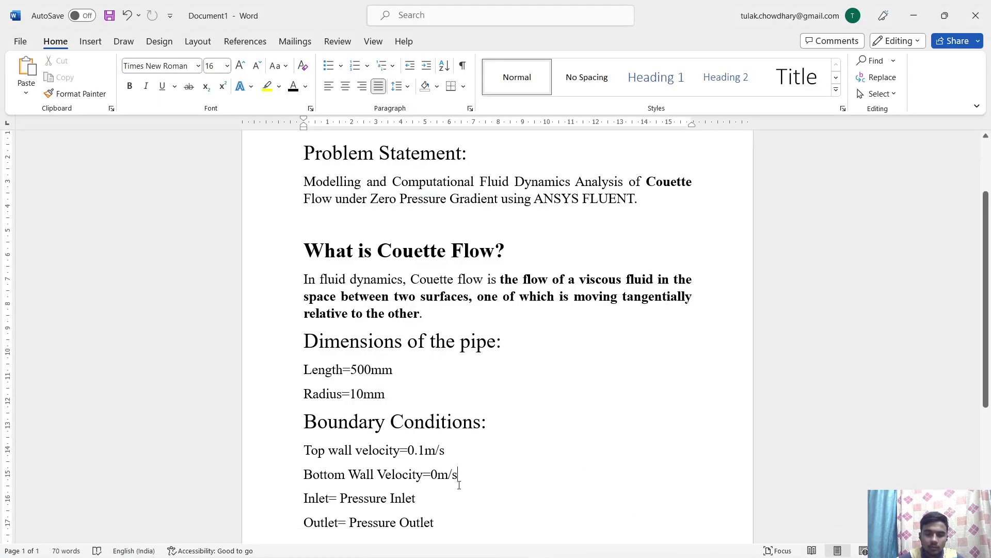
pyautogui.moveTo(409, 450); pyautogui.dragTo(451, 451)
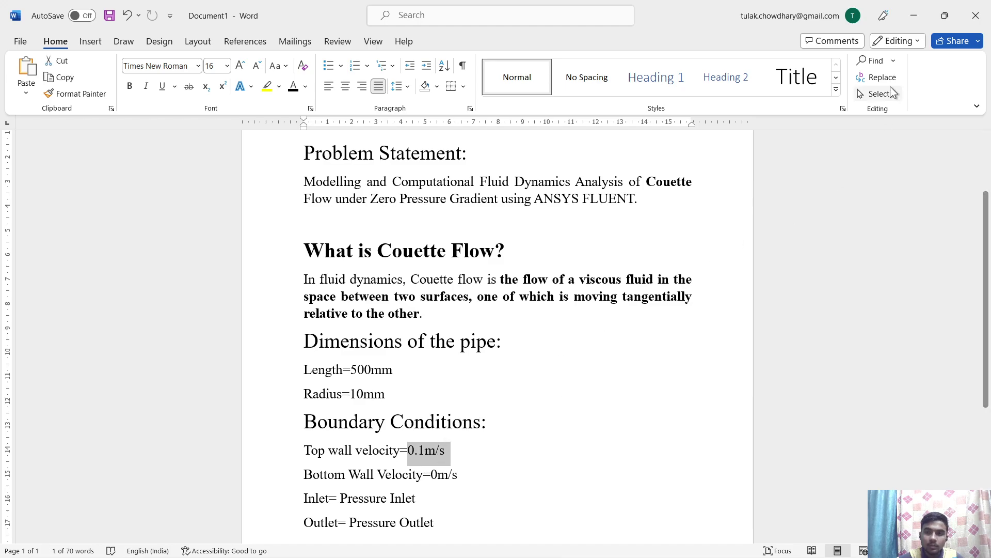
pyautogui.hotkey('alt', 'Tab')
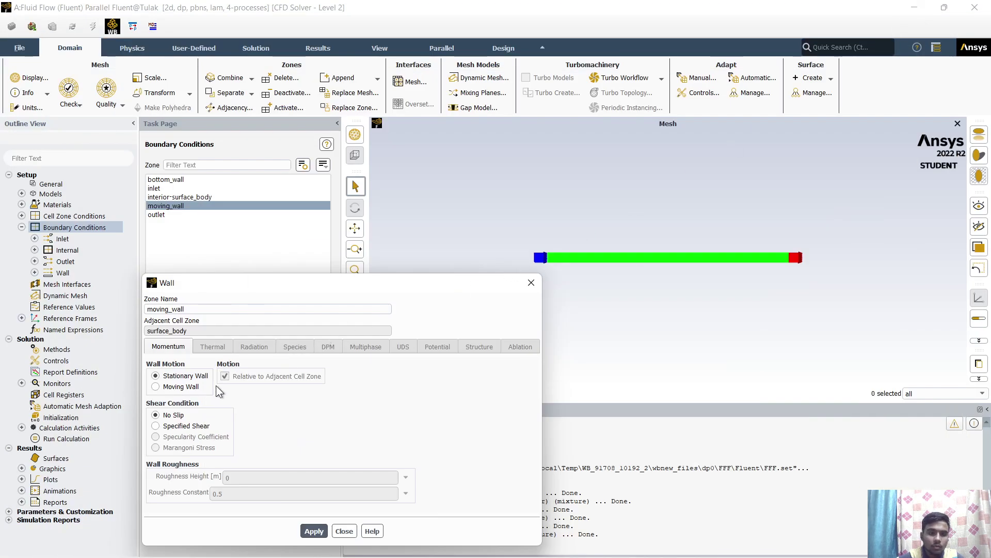
pyautogui.click(182, 386)
pyautogui.click(551, 226)
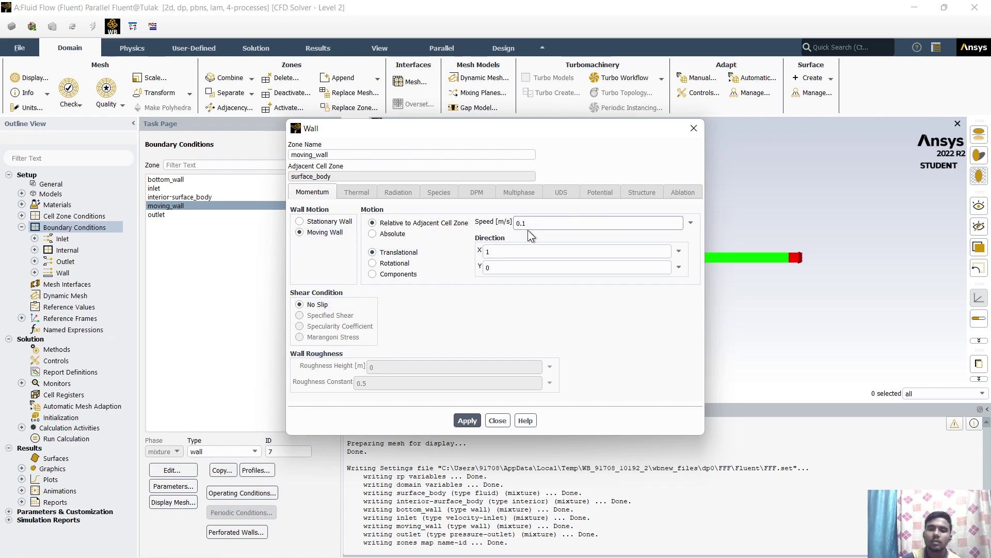
pyautogui.click(471, 423)
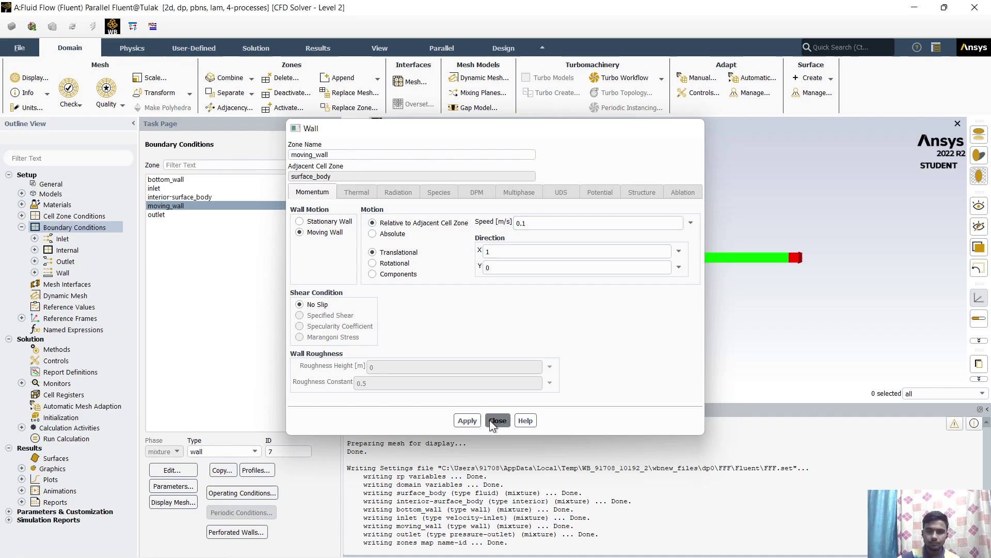
pyautogui.click(497, 420)
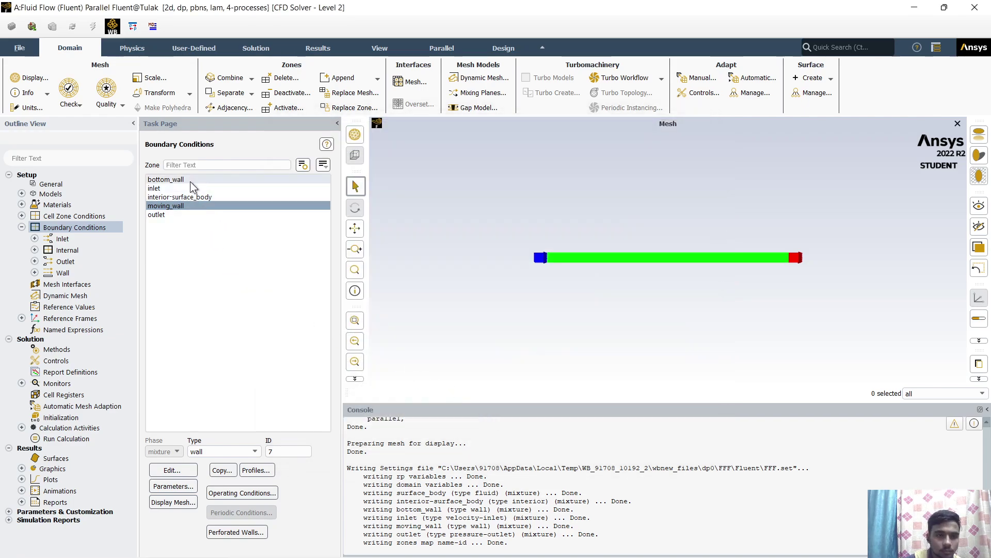
# Step: Check the outlet zone's boundary settings and choose pressure-outlet as its type, leaving the pressure outlet values at their defaults
pyautogui.click(182, 216)
pyautogui.doubleClick(181, 217)
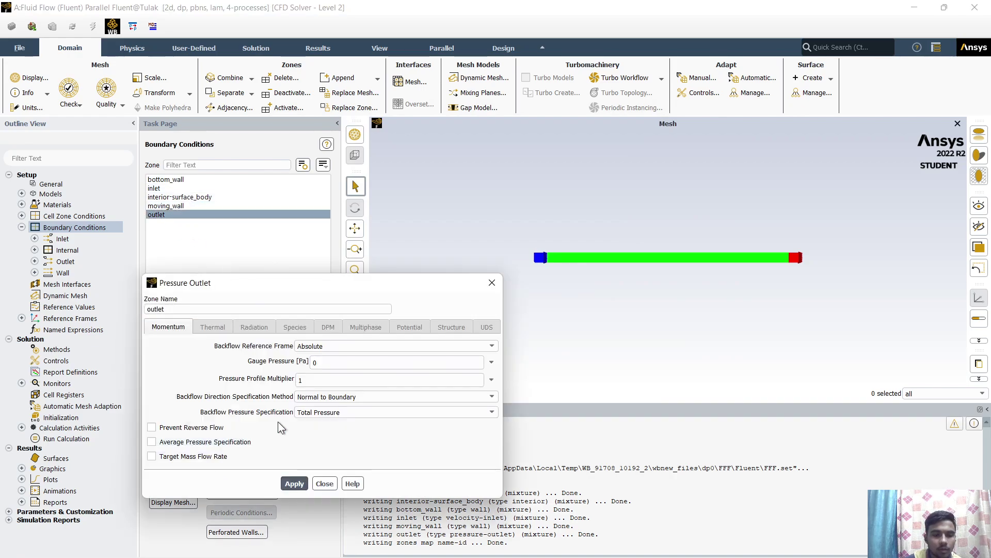
pyautogui.click(492, 282)
pyautogui.click(254, 452)
pyautogui.scroll(-1, 255, 452)
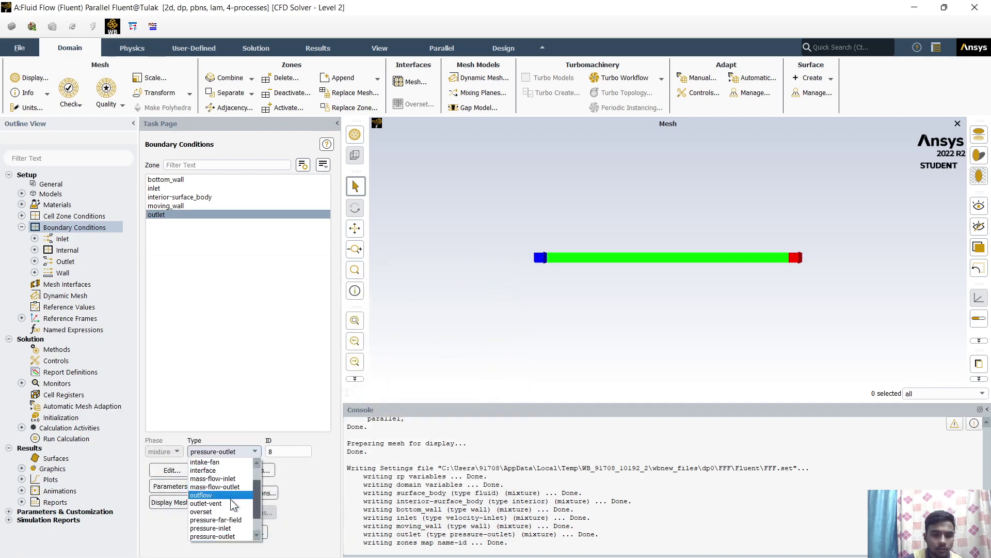
pyautogui.click(216, 536)
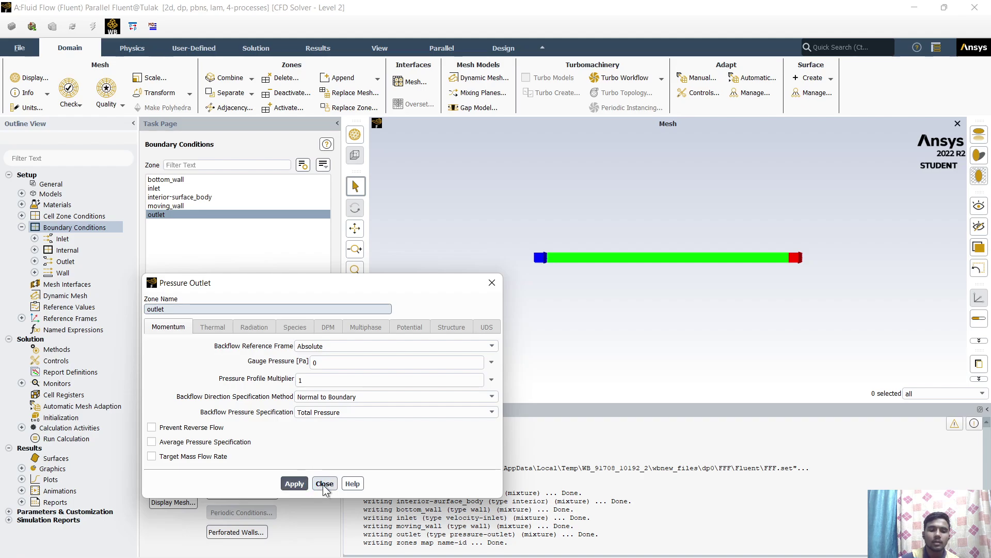
pyautogui.click(323, 484)
# Step: Change the inlet zone's type to pressure-inlet, leaving both gauge pressures at 0 Pa and the direction normal to boundary
pyautogui.click(190, 188)
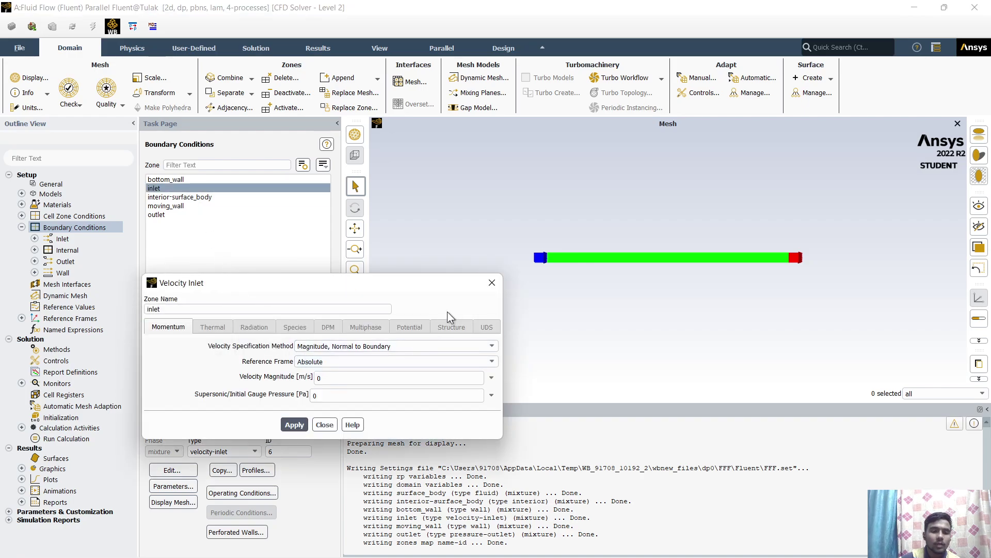
pyautogui.click(492, 282)
pyautogui.click(255, 452)
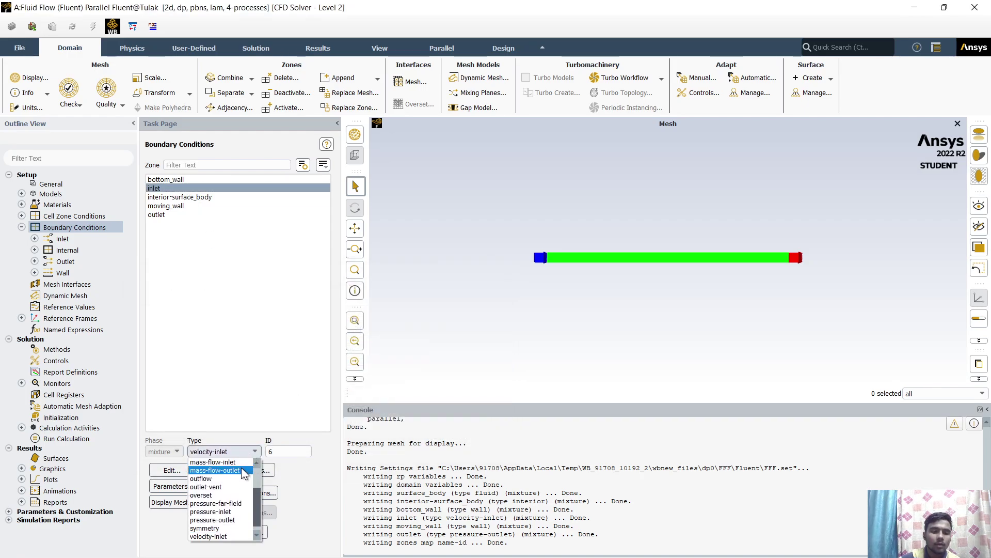
pyautogui.click(234, 511)
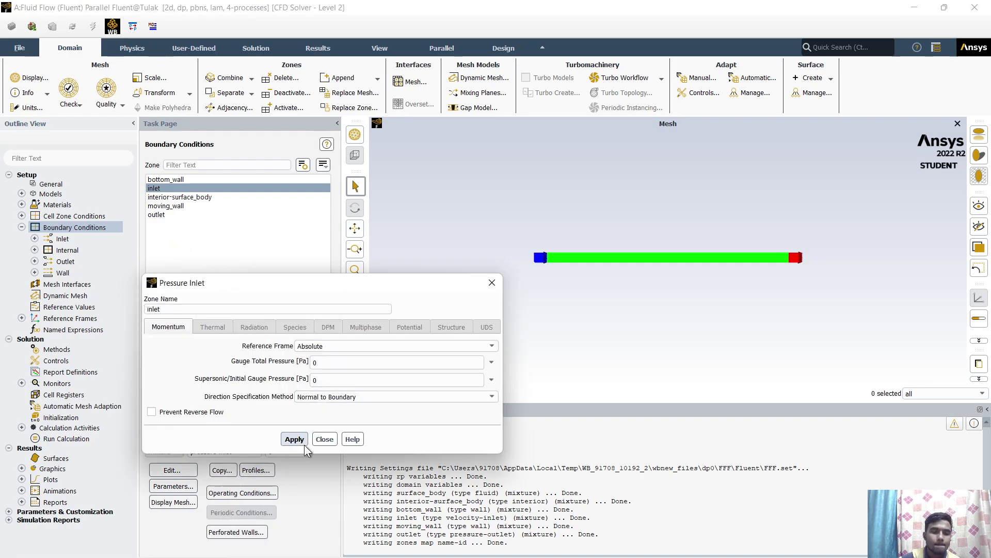
pyautogui.click(324, 439)
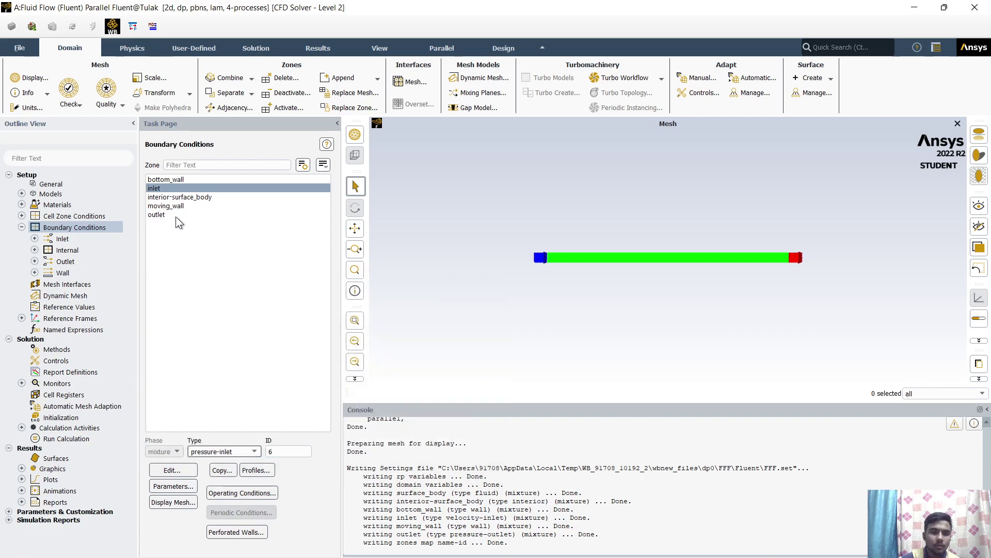
# Step: Review the bottom_wall boundary settings, keeping it a stationary wall with the no-slip shear condition
pyautogui.click(196, 178)
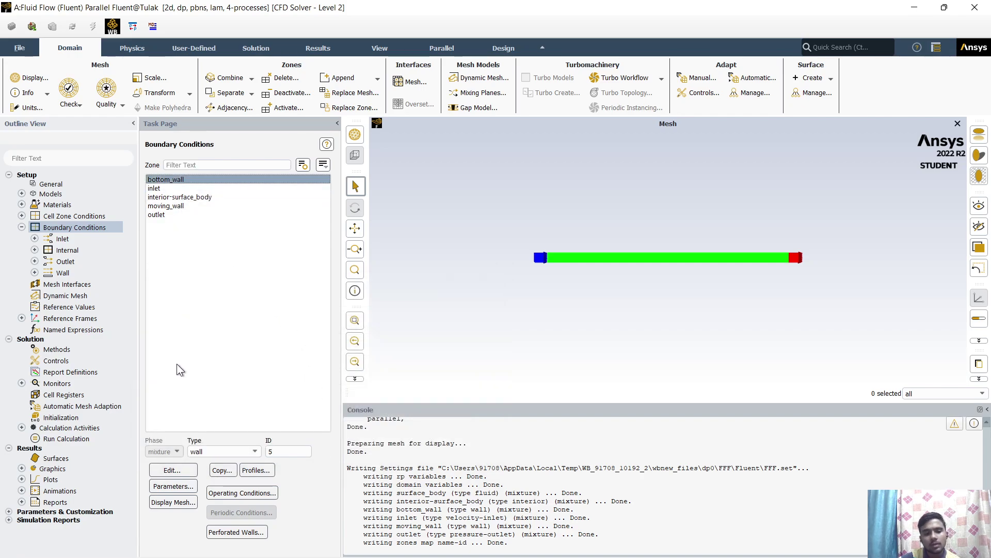
pyautogui.click(188, 467)
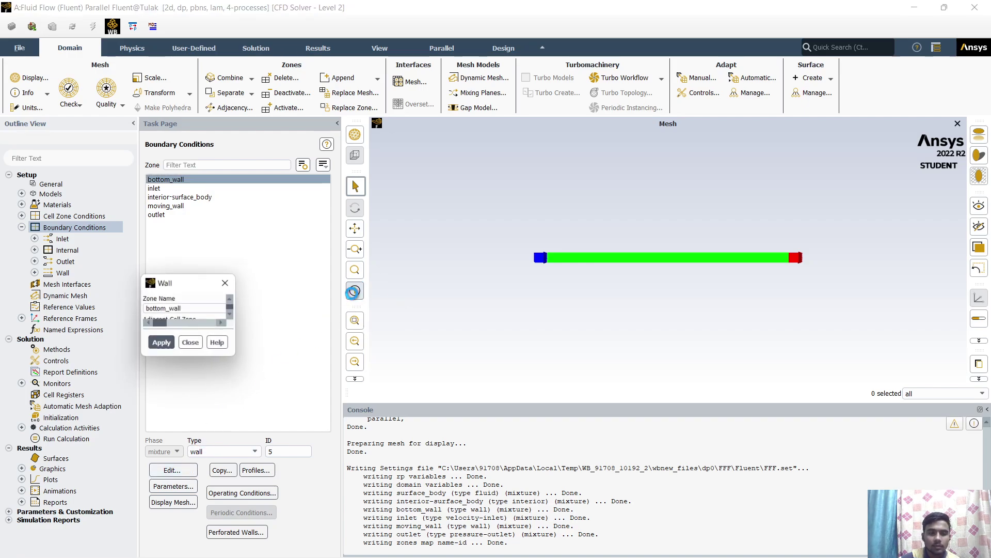
pyautogui.moveTo(355, 287); pyautogui.dragTo(456, 215)
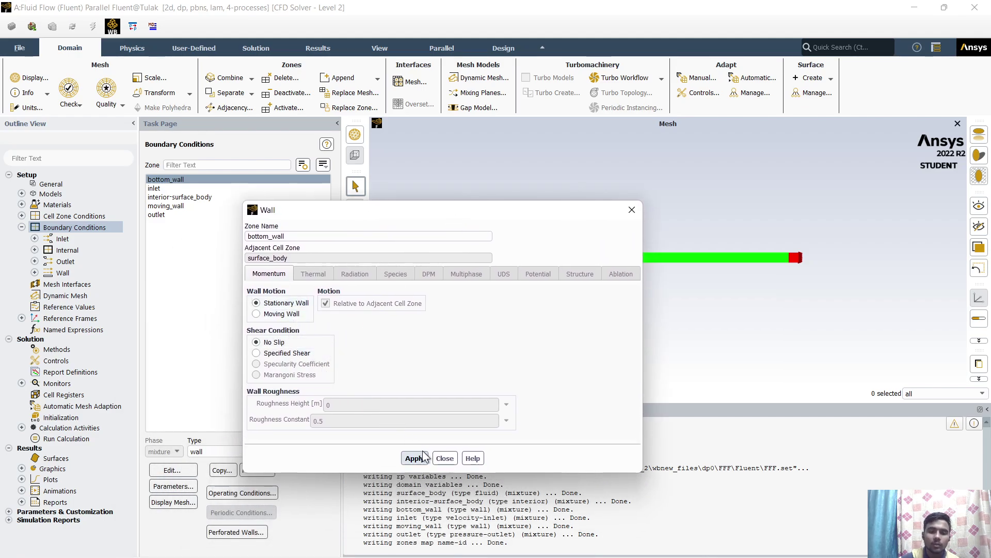
pyautogui.click(443, 458)
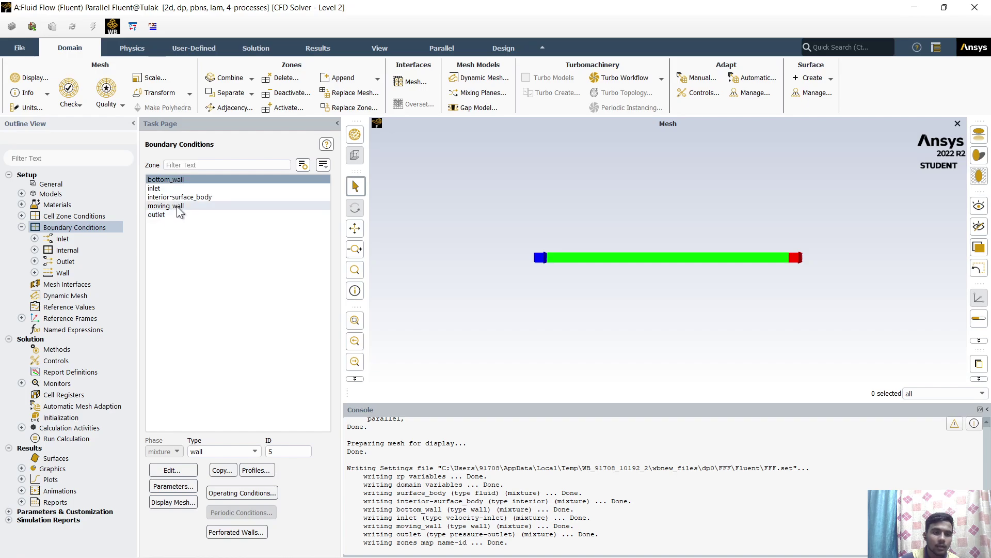
# Step: Review the solution methods and the residual monitors, accepting the 0.001 absolute criteria for continuity, x-velocity and y-velocity
pyautogui.click(24, 227)
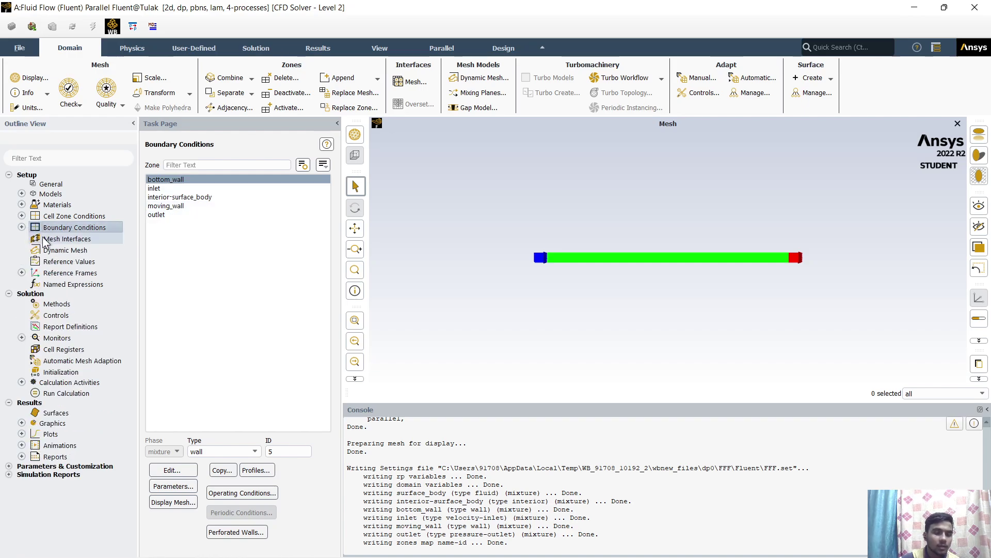
pyautogui.click(79, 302)
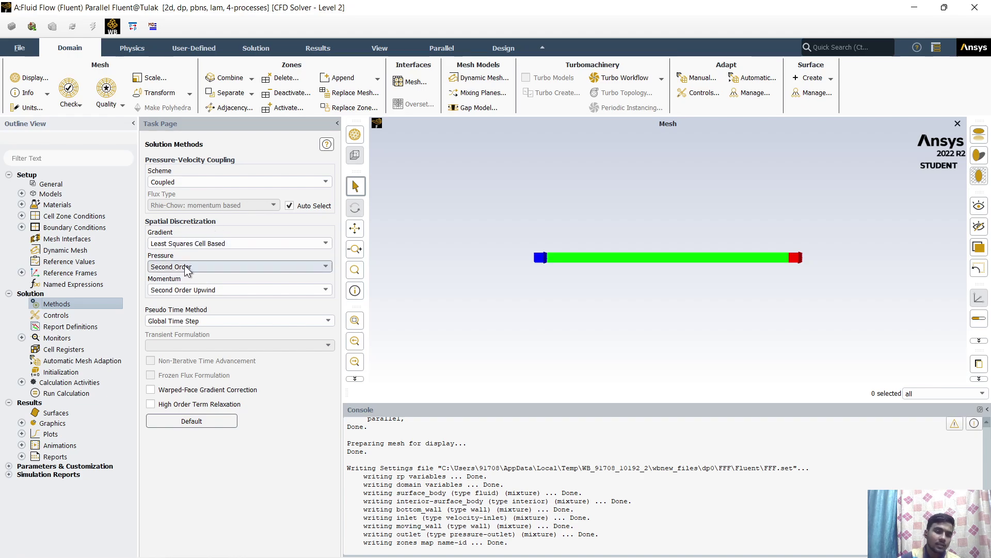
pyautogui.doubleClick(67, 338)
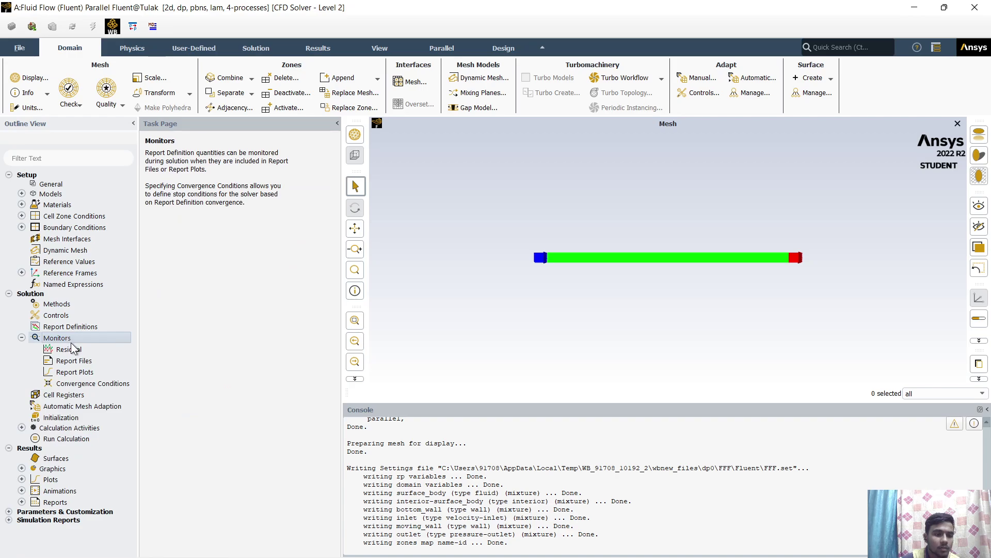
pyautogui.click(75, 351)
pyautogui.doubleClick(75, 351)
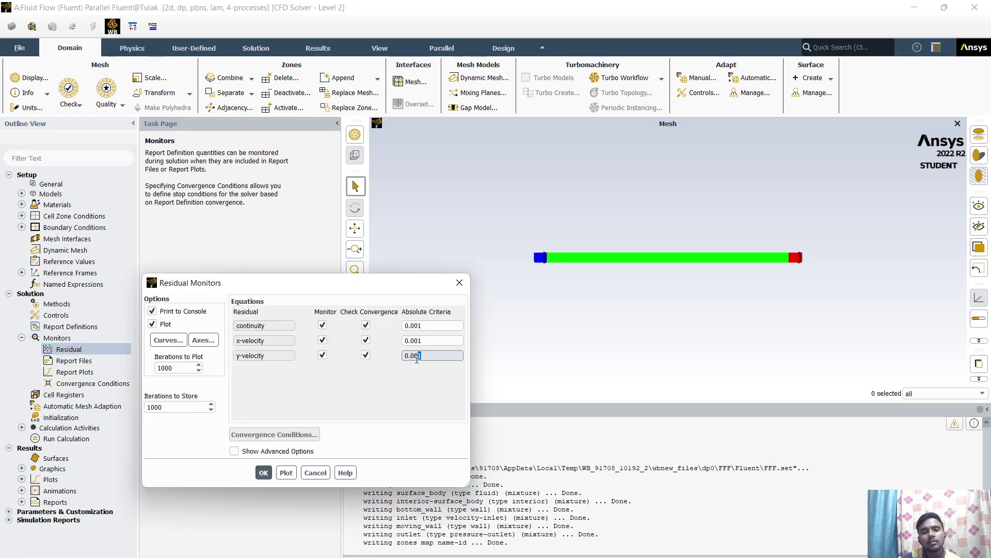
pyautogui.doubleClick(417, 355)
pyautogui.moveTo(422, 340); pyautogui.dragTo(393, 343)
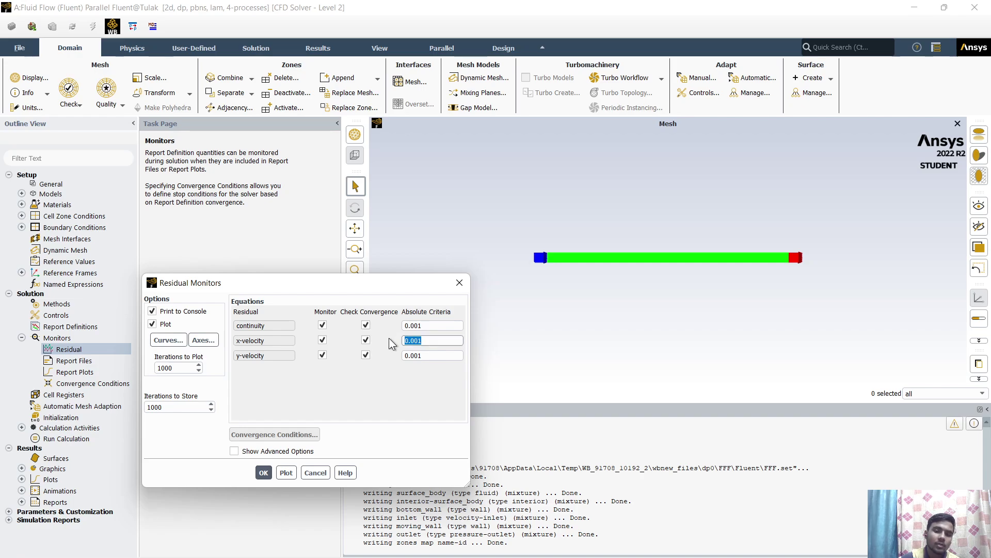
pyautogui.click(396, 375)
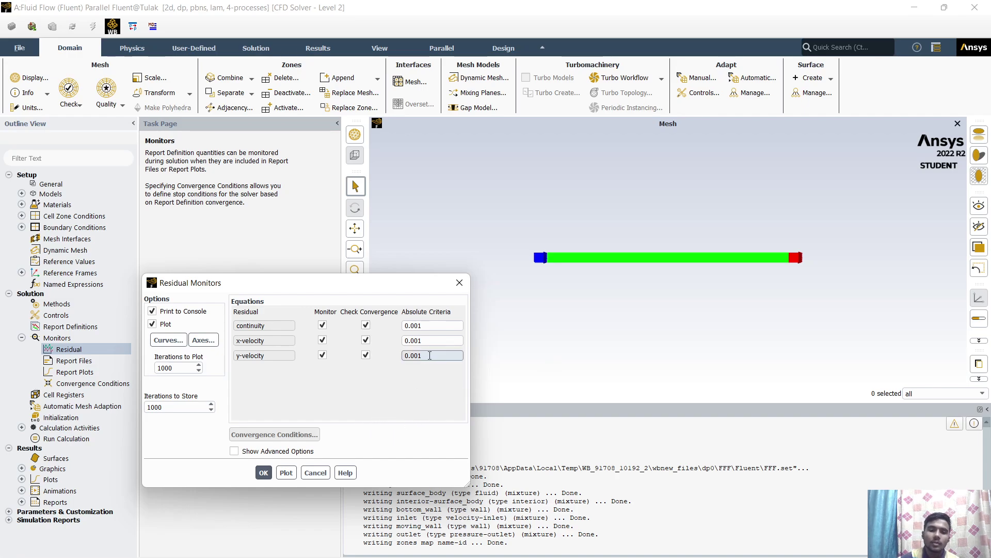
pyautogui.click(263, 472)
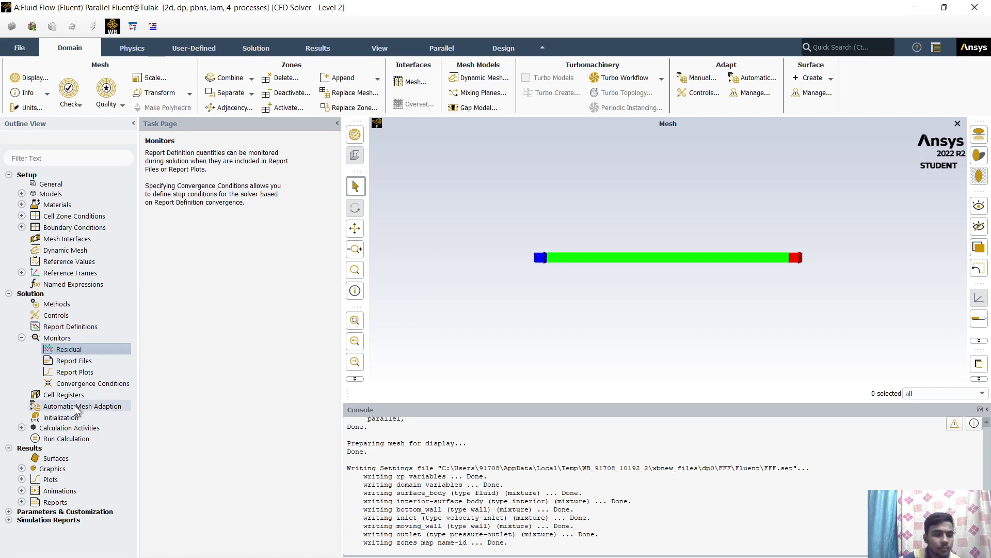
# Step: Initialize the solution with hybrid initialization and run the calculation for up to 3000 iterations
pyautogui.click(63, 418)
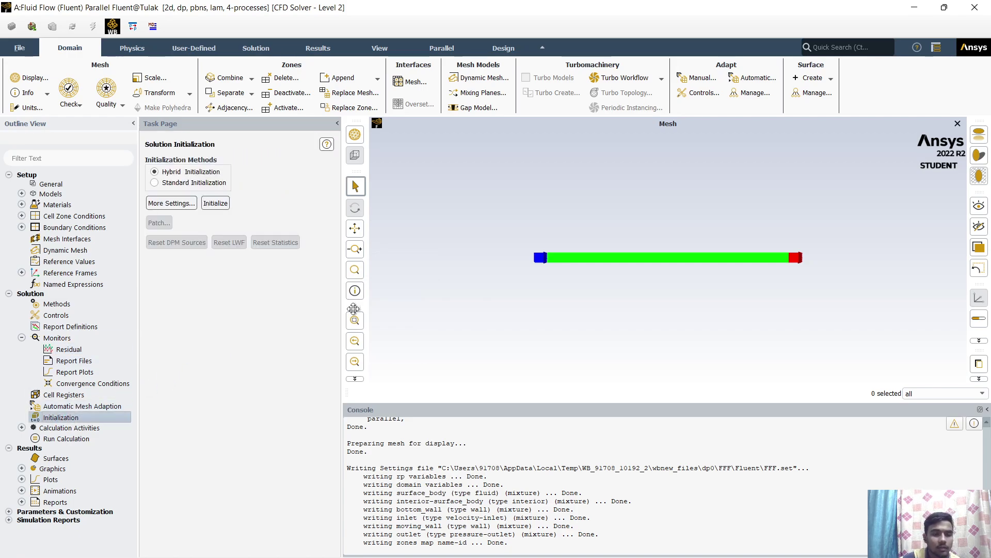
pyautogui.click(209, 202)
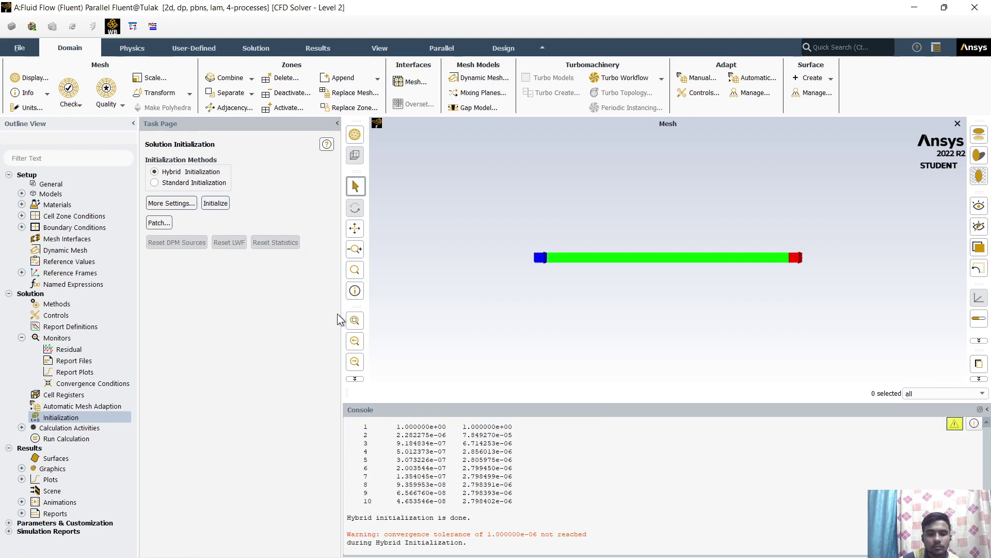
pyautogui.click(94, 438)
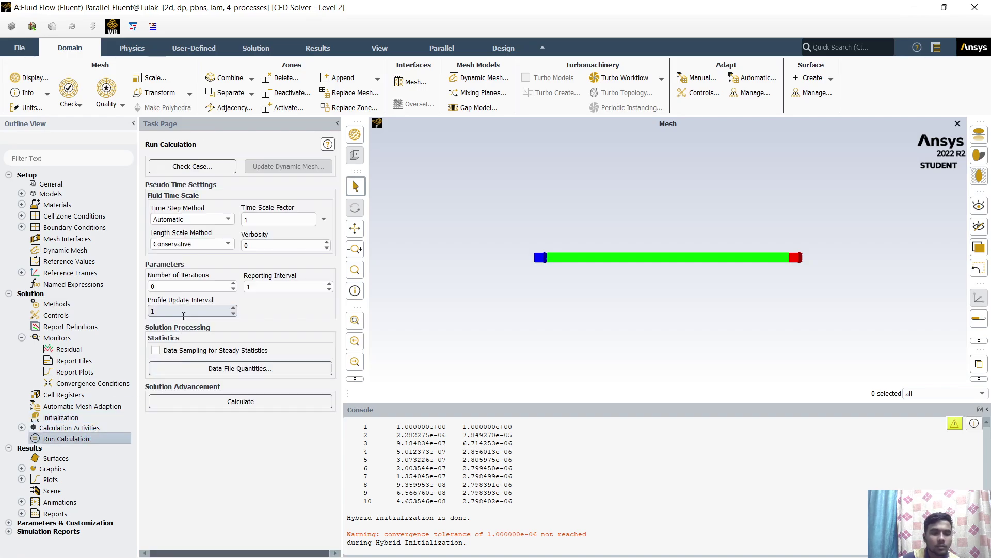
pyautogui.doubleClick(181, 287)
pyautogui.write('3000')
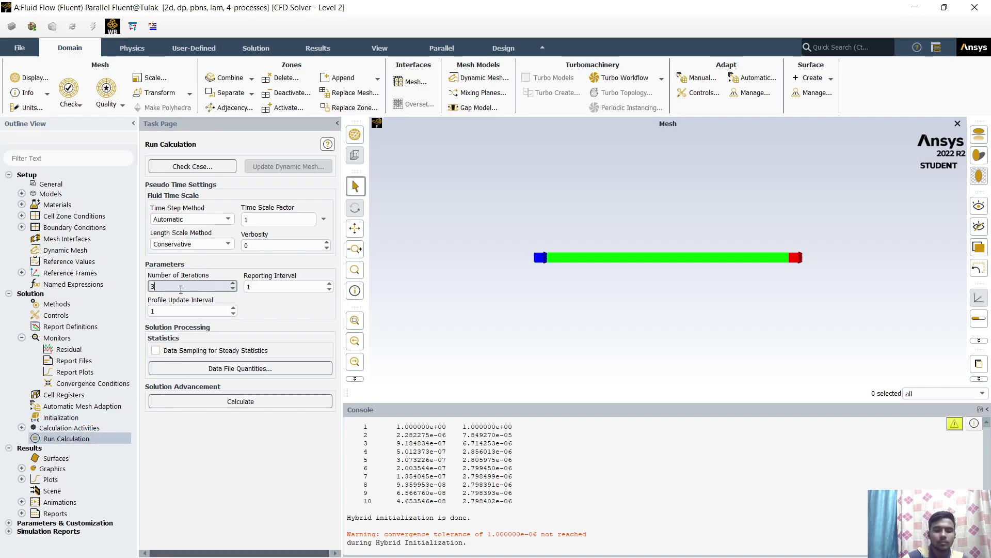
pyautogui.click(209, 400)
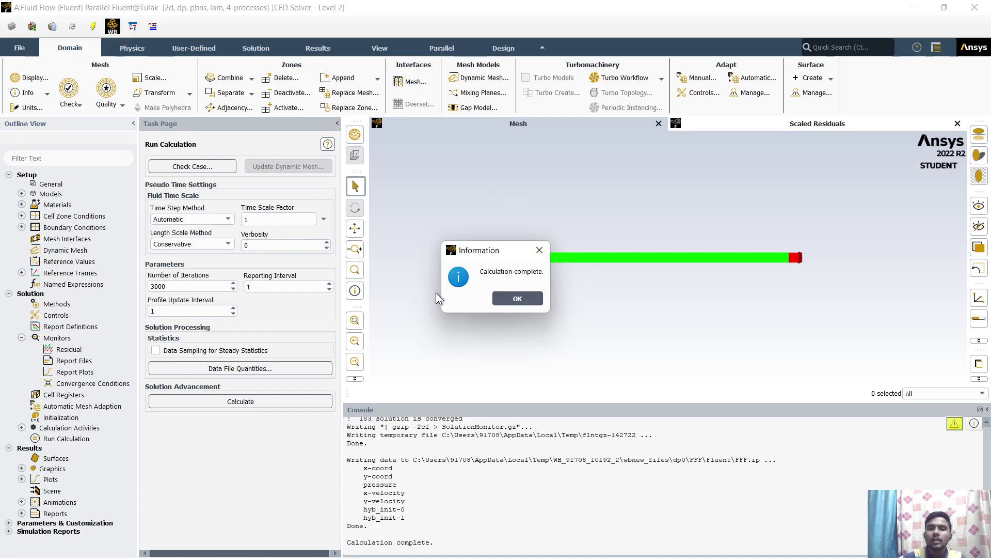
pyautogui.click(507, 299)
# Step: Examine the console output for the iteration at which the solution converged, and check the Scaled Residuals window
pyautogui.scroll(1, 394, 457)
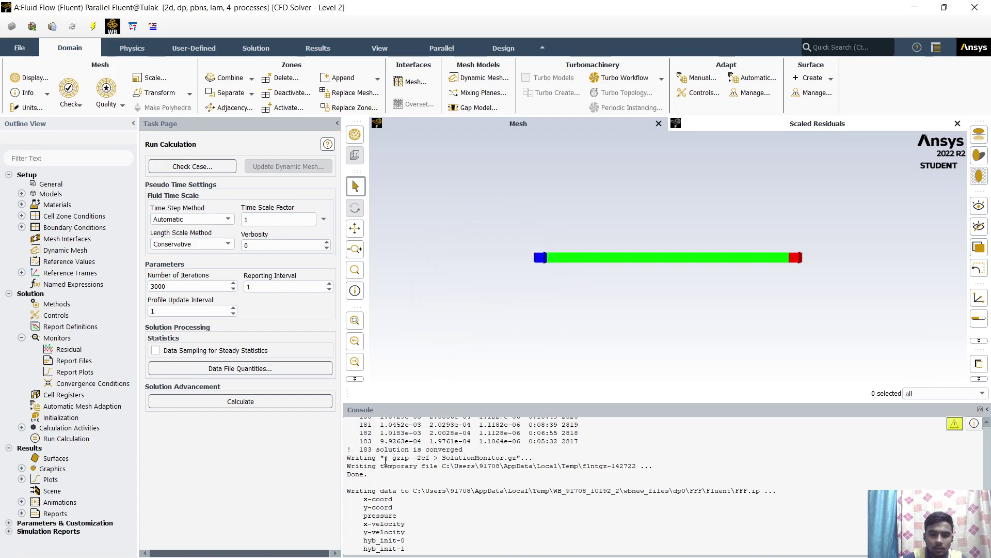
pyautogui.moveTo(352, 450); pyautogui.dragTo(349, 450)
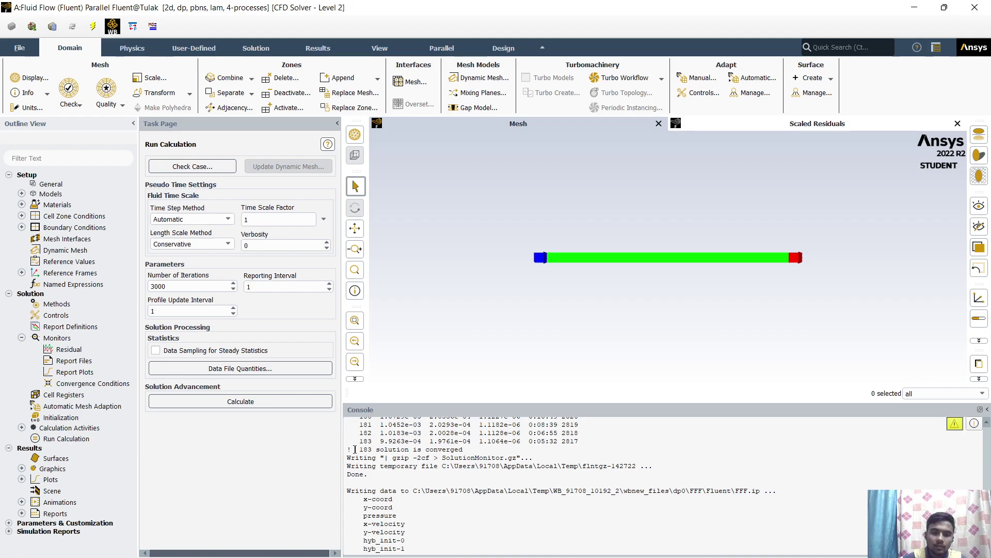
pyautogui.moveTo(356, 450); pyautogui.dragTo(372, 449)
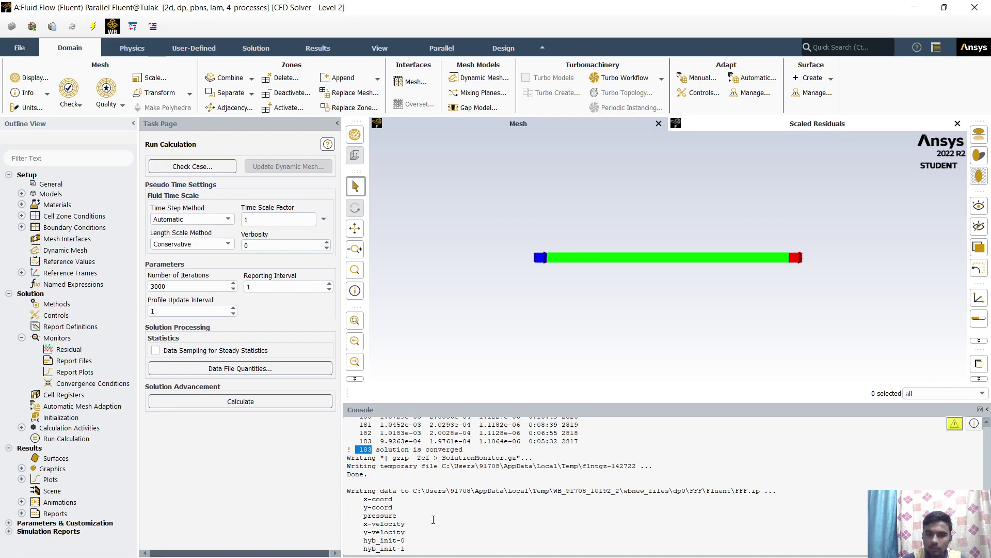
pyautogui.click(433, 520)
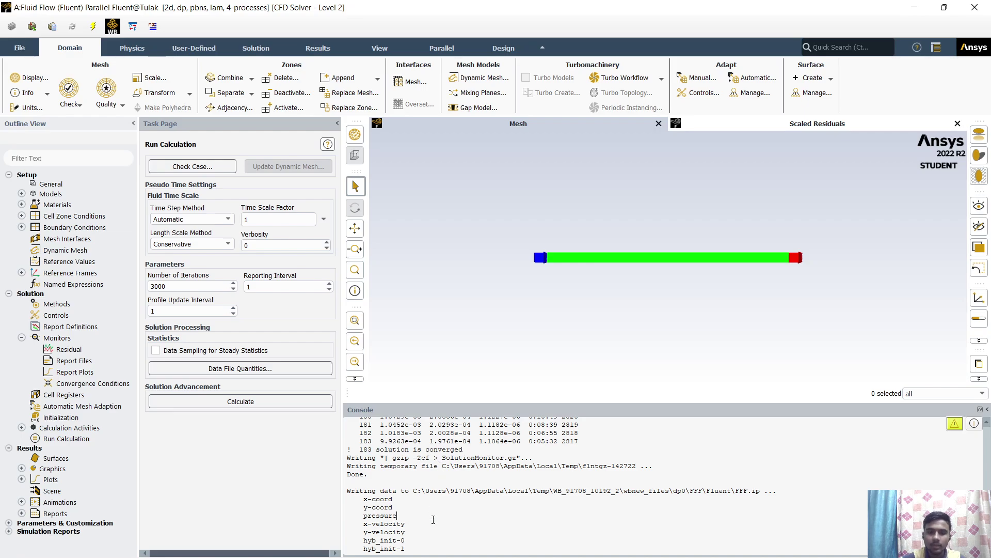
pyautogui.click(714, 126)
pyautogui.click(585, 125)
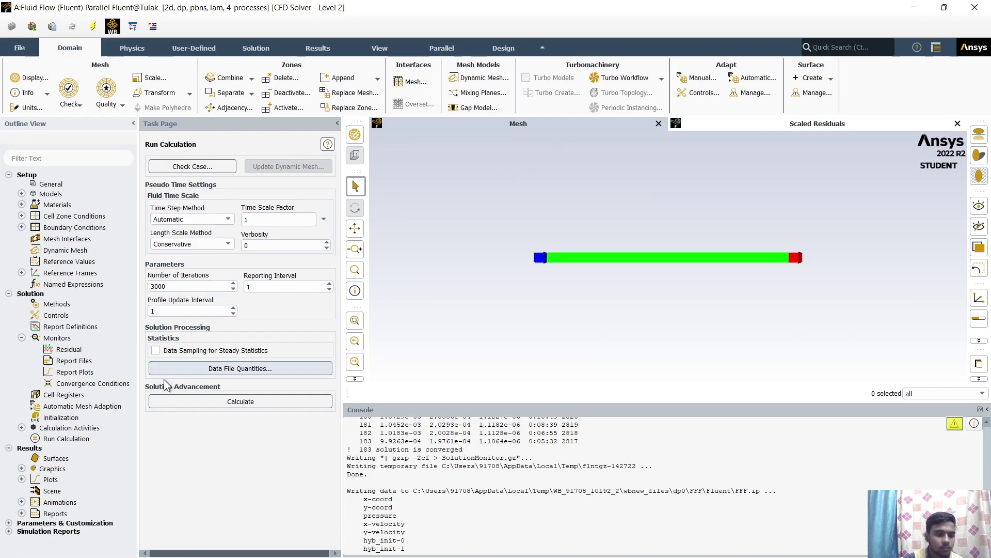
# Step: Create and display filled contour-1 of velocity magnitude, inspect the velocity distribution along the channel, and close the contour settings
pyautogui.doubleClick(46, 470)
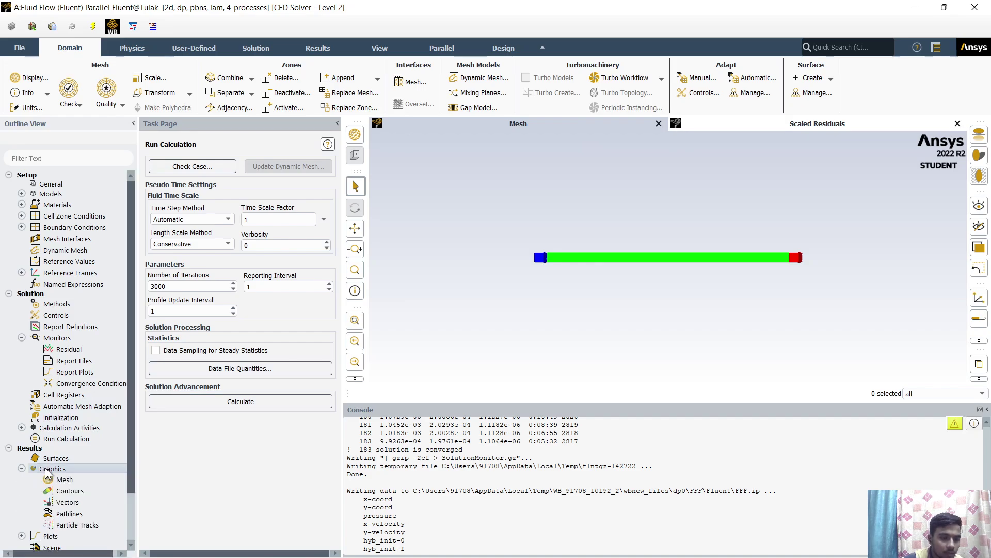
pyautogui.doubleClick(70, 492)
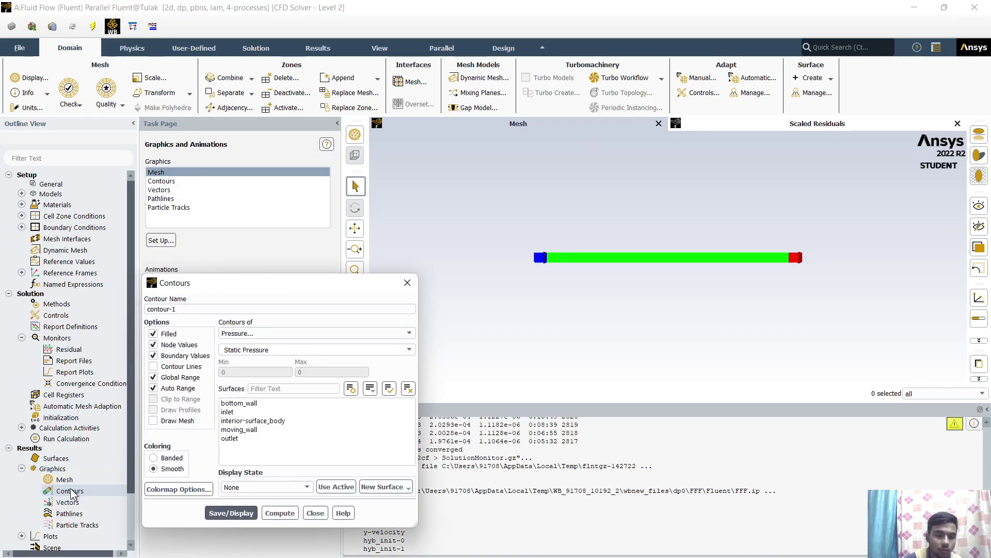
pyautogui.click(310, 338)
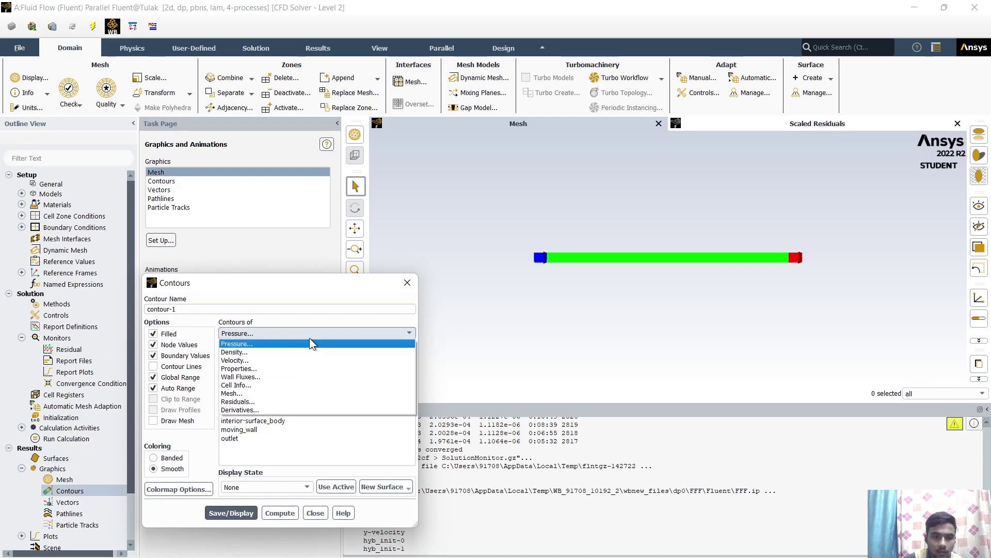
pyautogui.click(314, 361)
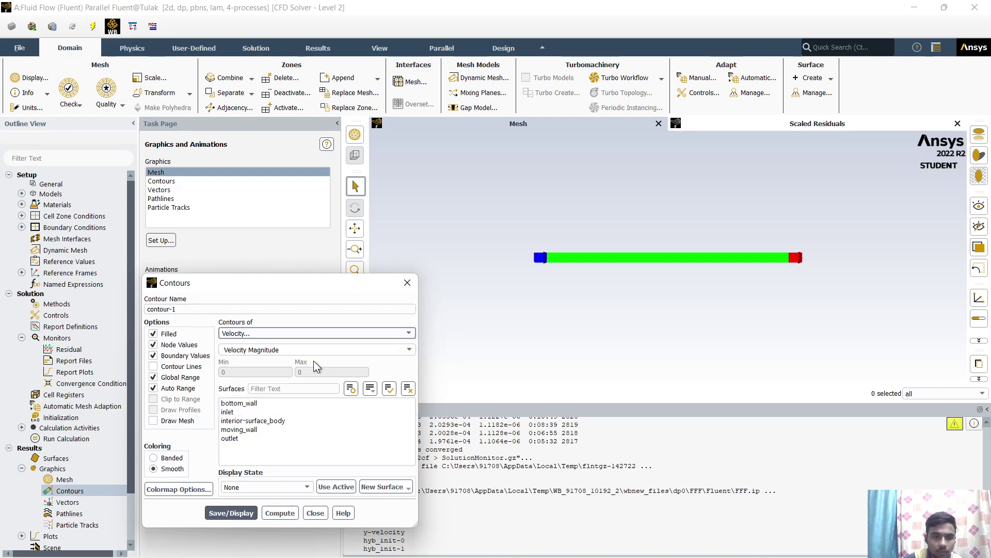
pyautogui.click(231, 513)
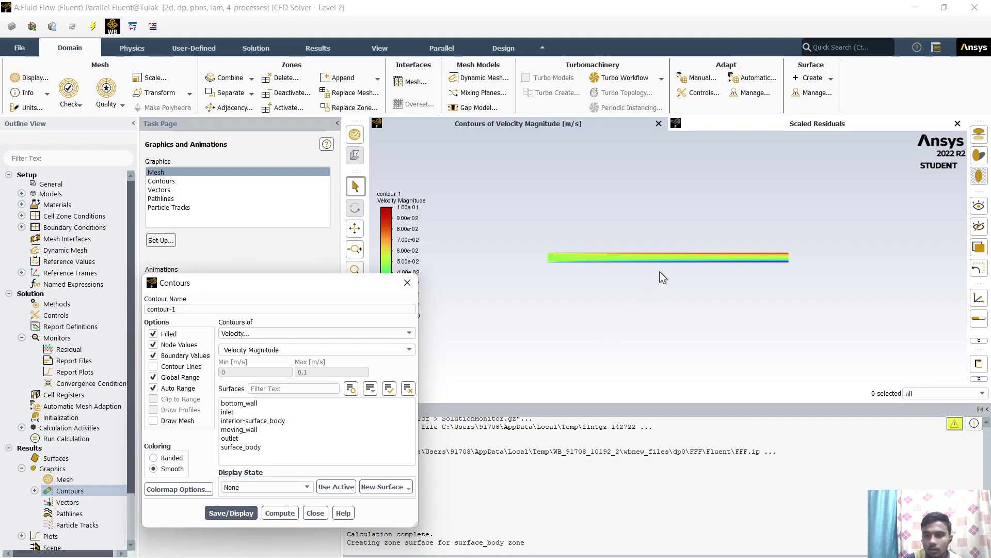
pyautogui.scroll(4, 660, 272)
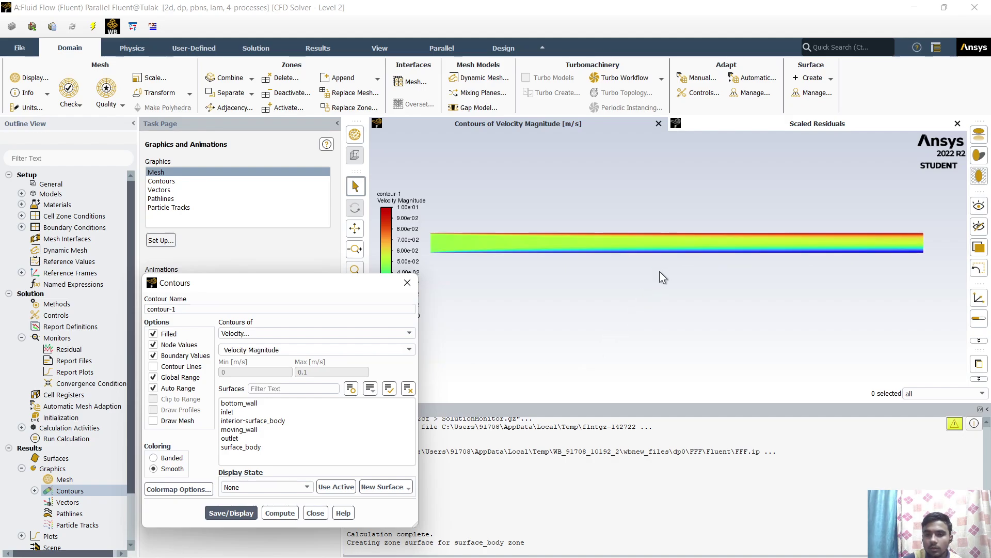
pyautogui.scroll(1, 660, 272)
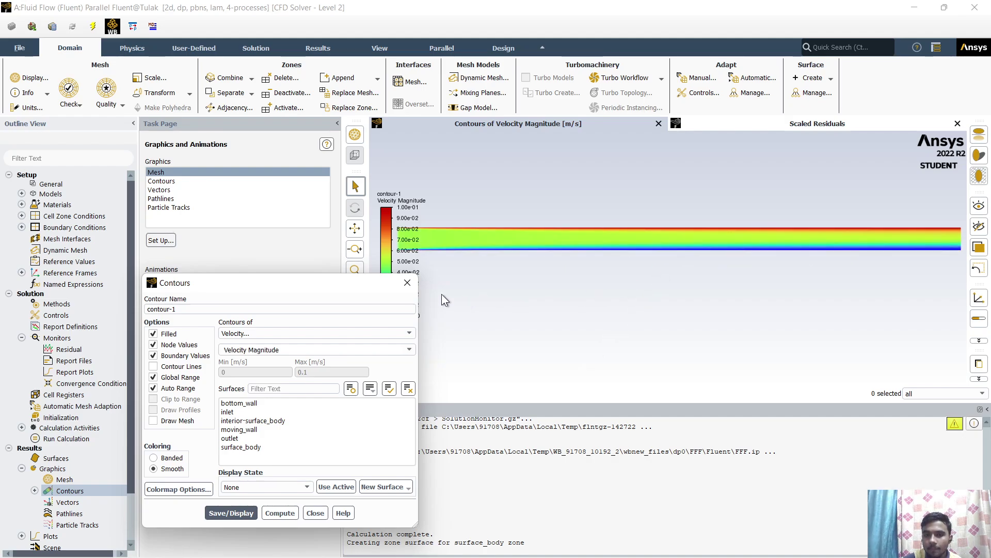
pyautogui.moveTo(372, 291); pyautogui.dragTo(247, 320)
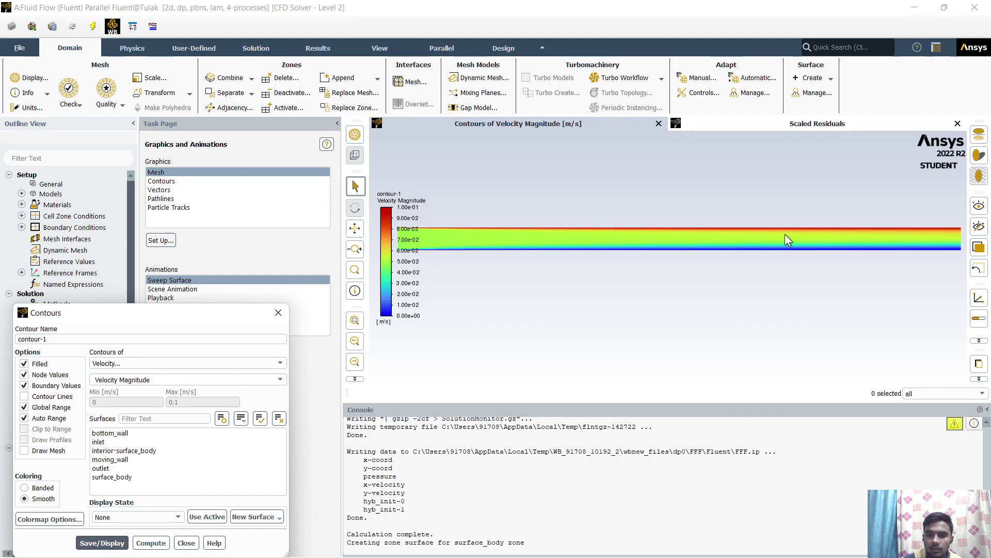
pyautogui.scroll(-2, 860, 270)
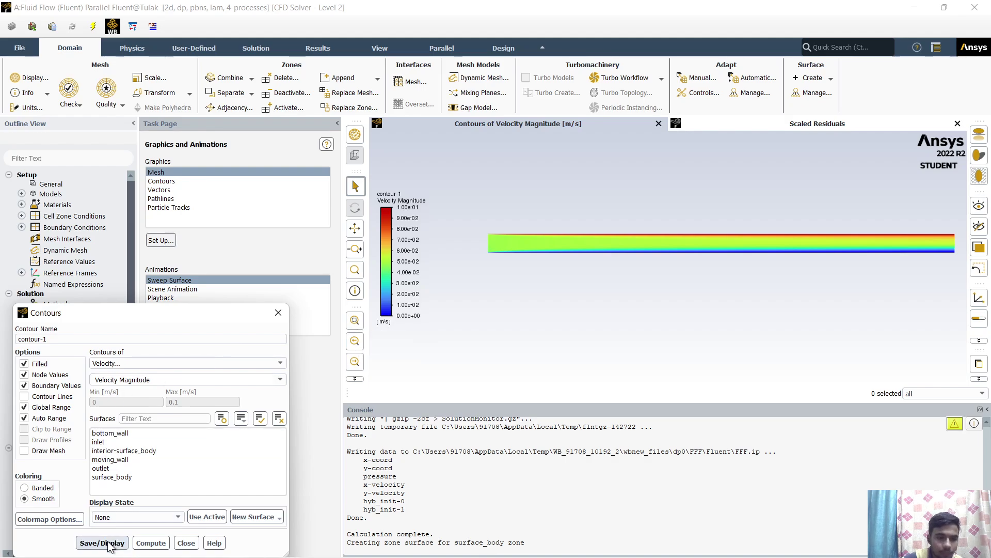
pyautogui.click(187, 543)
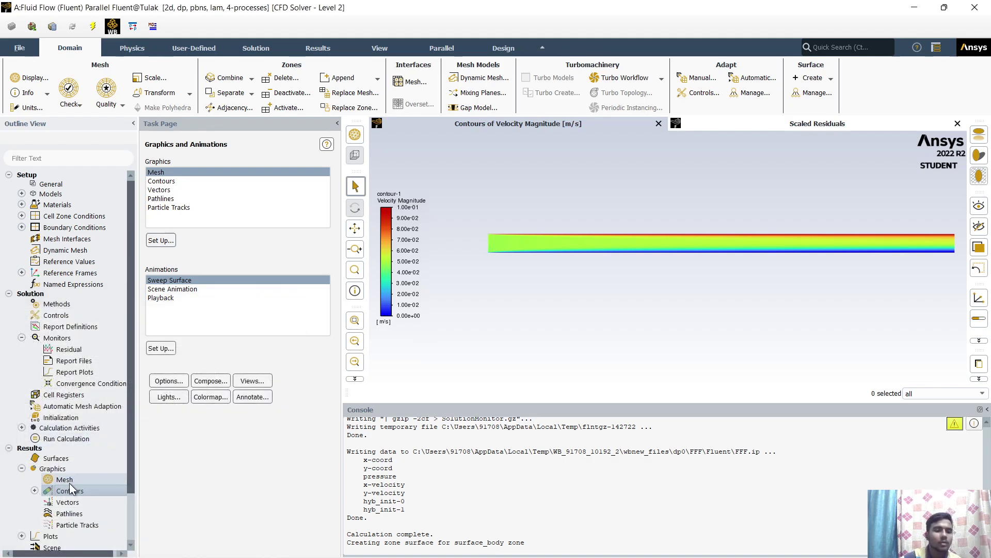
# Step: Create an XY plot of static pressure on the outlet surface only, using direction vector X 1, Y 0
pyautogui.scroll(-1, 70, 488)
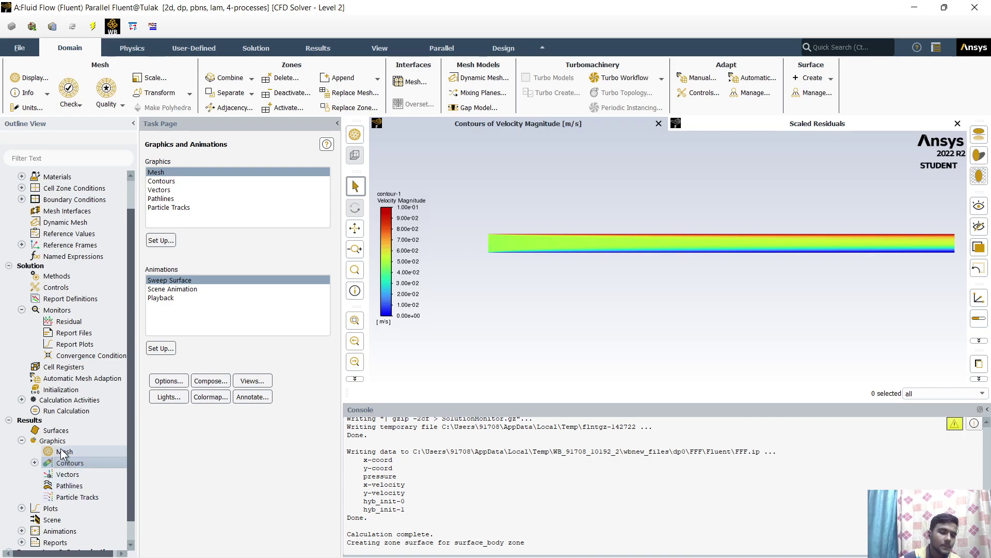
pyautogui.scroll(-1, 72, 478)
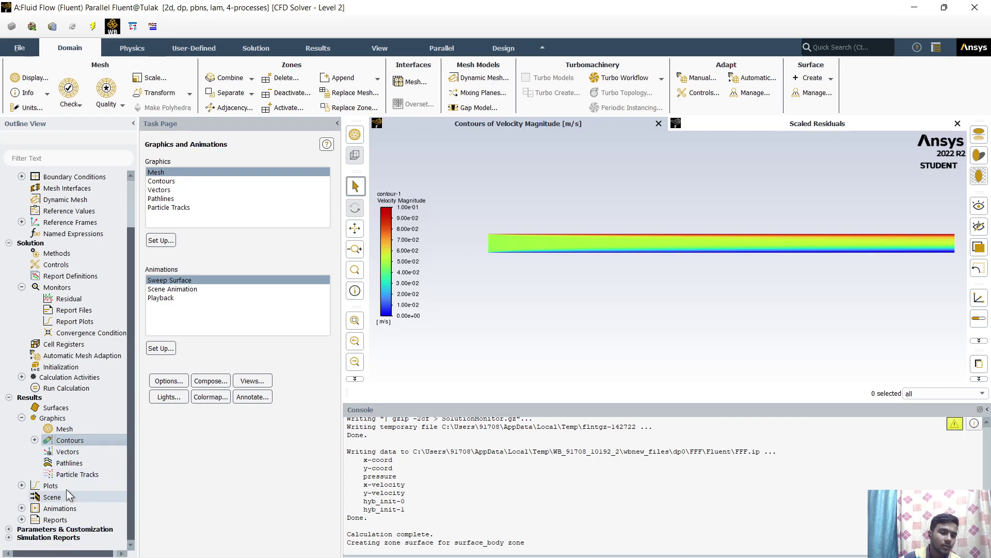
pyautogui.doubleClick(65, 487)
pyautogui.doubleClick(66, 508)
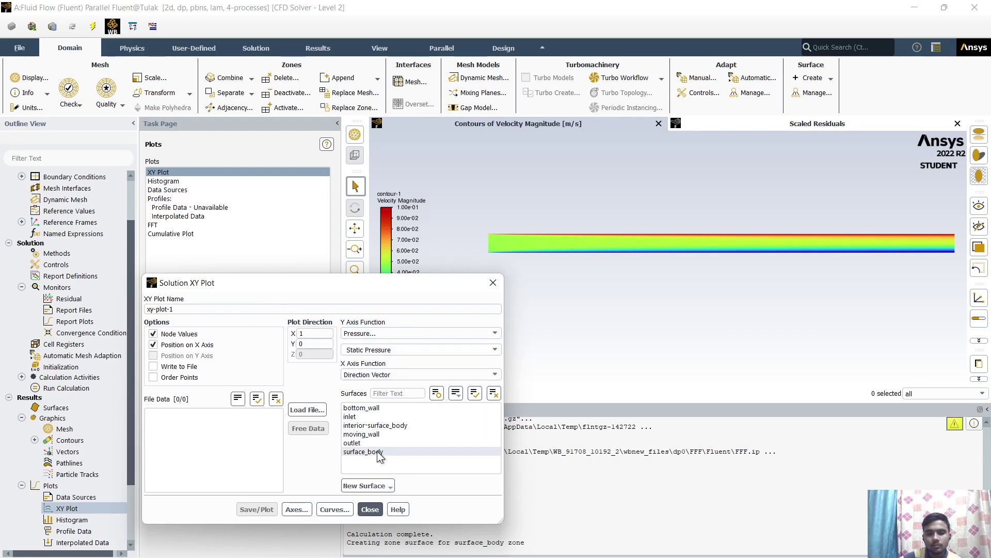
pyautogui.click(374, 416)
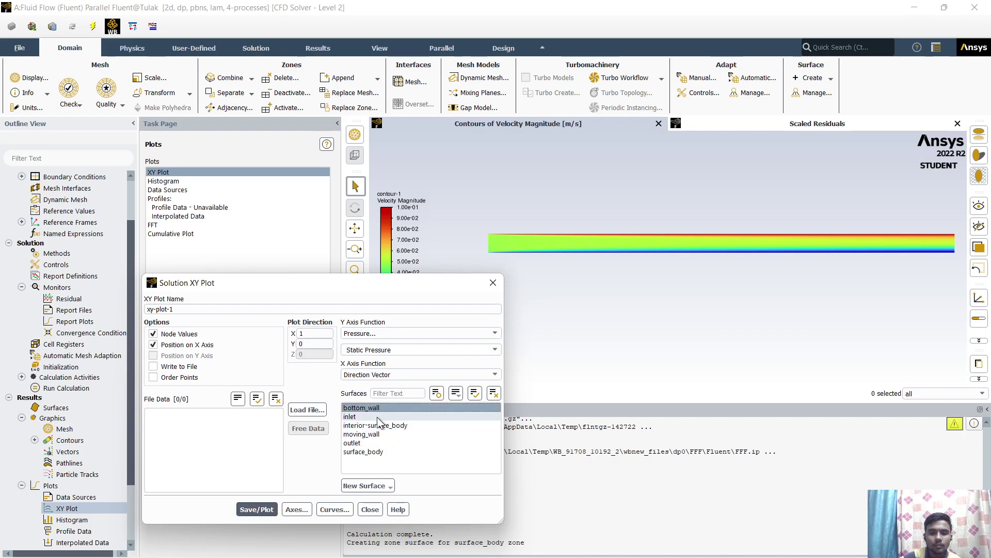
pyautogui.click(378, 443)
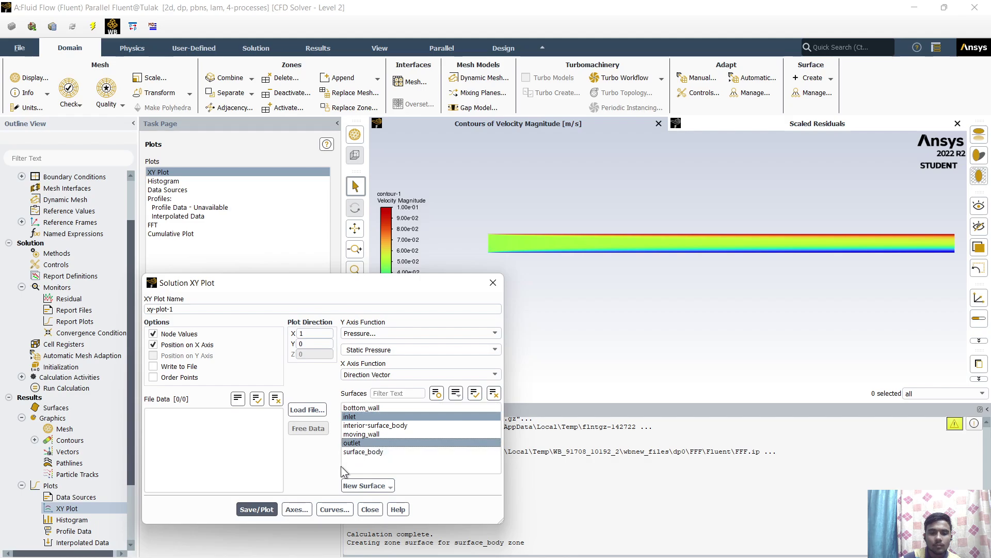
pyautogui.click(361, 416)
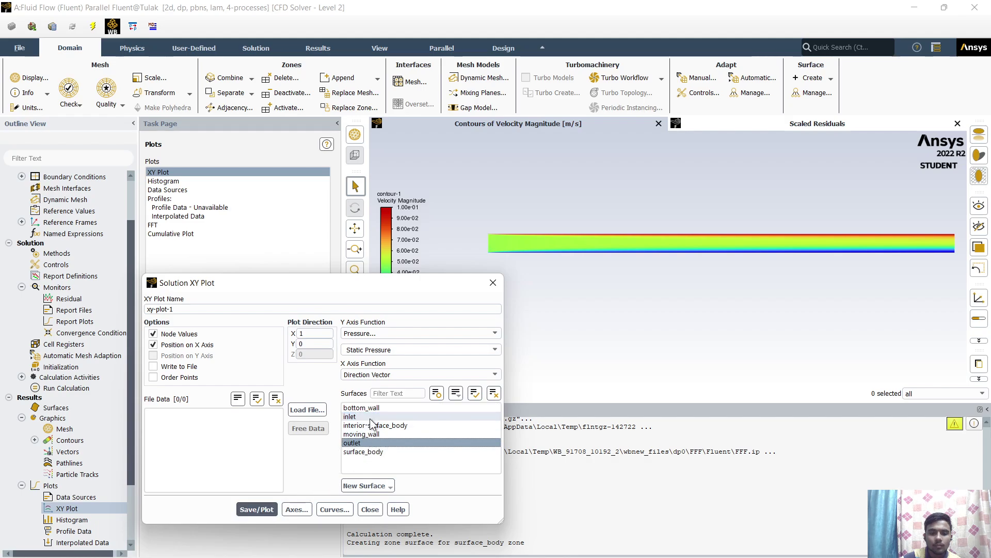
pyautogui.click(256, 509)
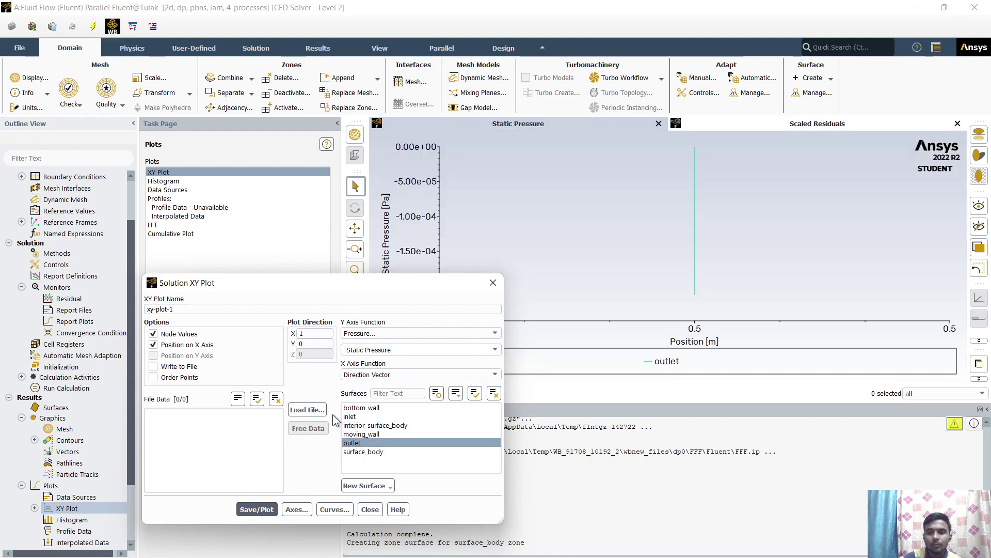
# Step: Set the XY plot direction to X 0, Y 1, replot the outlet's static pressure, and close the plot settings
pyautogui.doubleClick(314, 334)
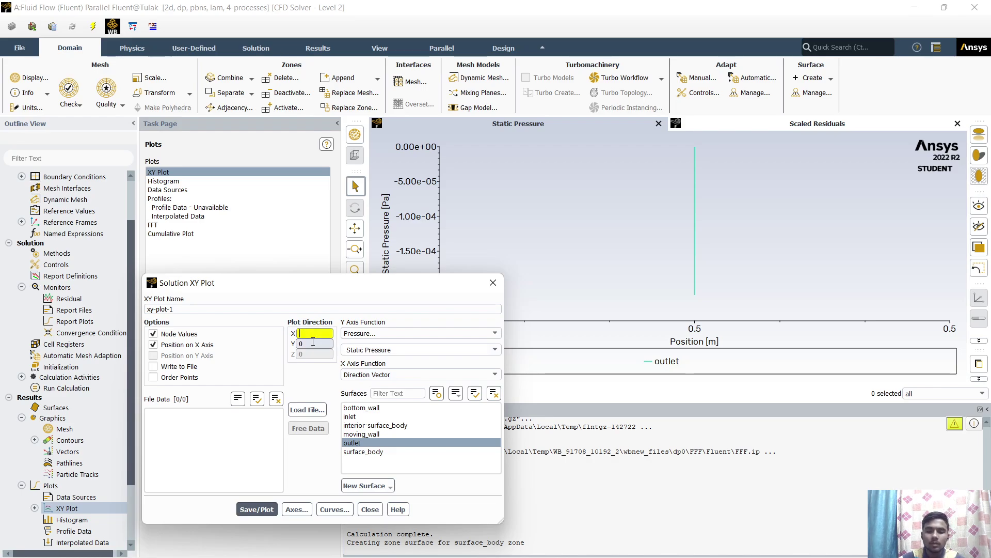
pyautogui.write('0')
pyautogui.doubleClick(311, 344)
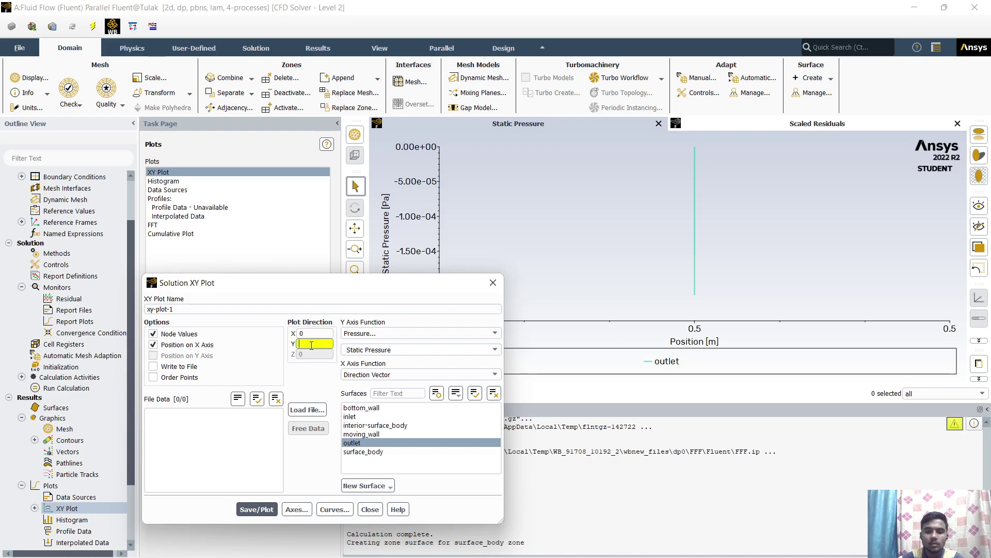
pyautogui.write('1')
pyautogui.click(263, 510)
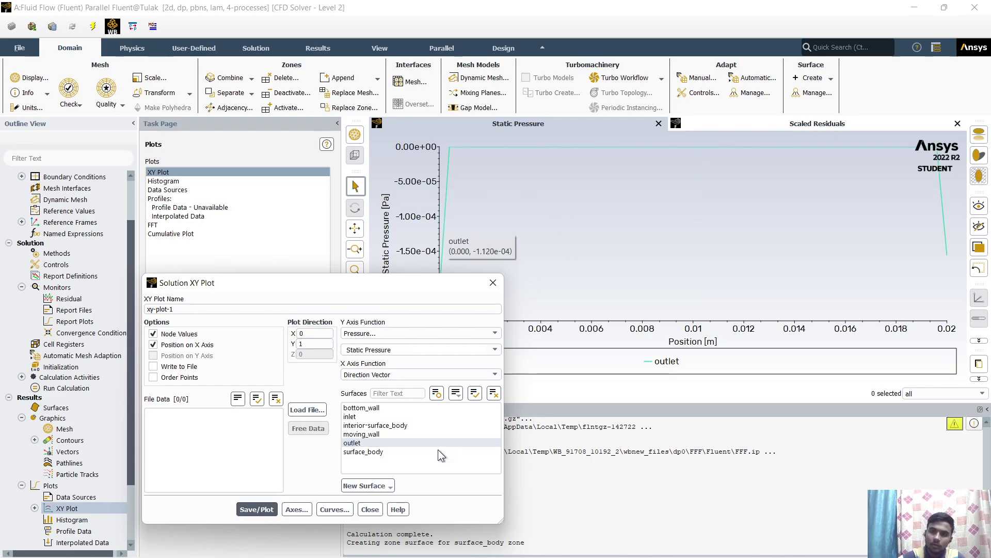
pyautogui.click(367, 509)
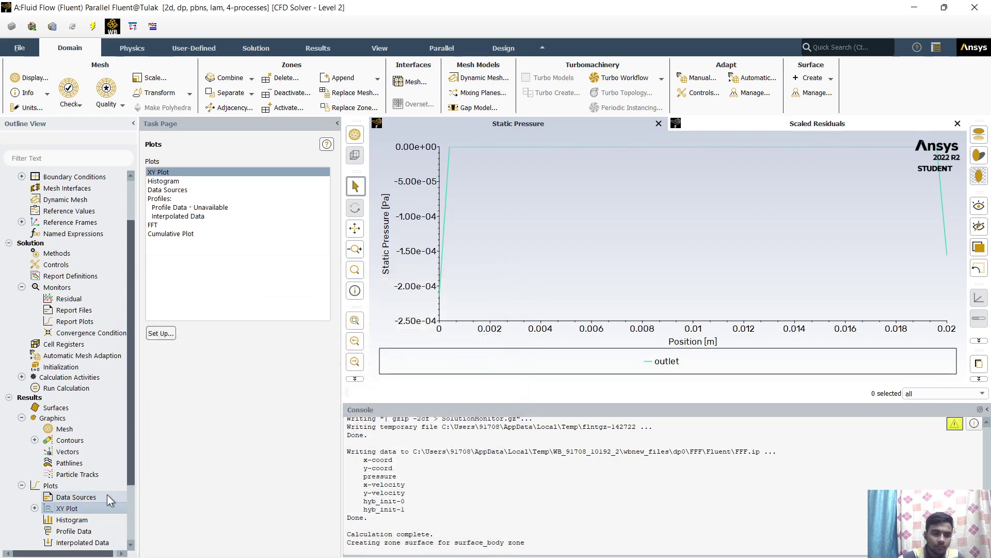
# Step: Quit Fluent, applying the settings changes to the current calculation only
pyautogui.scroll(-2, 107, 494)
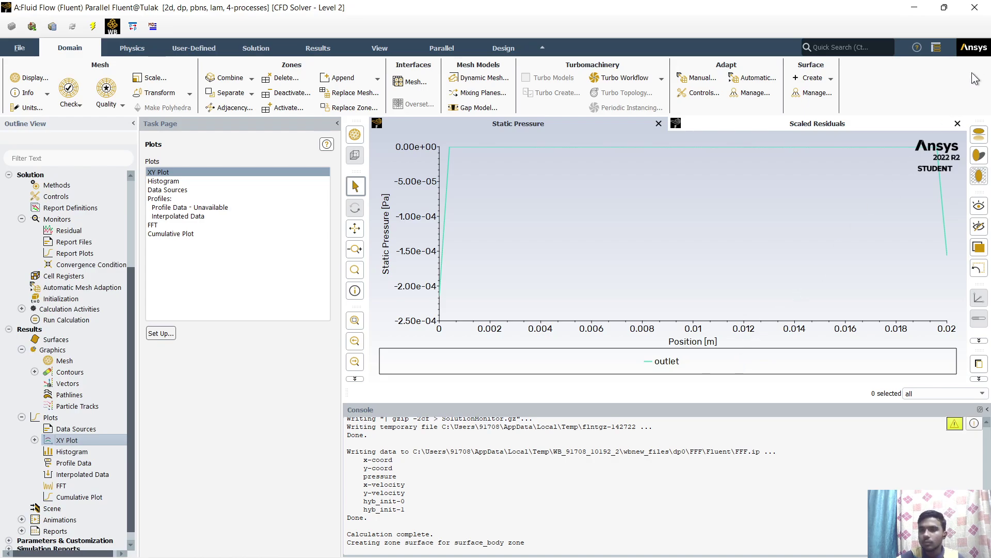
pyautogui.click(975, 7)
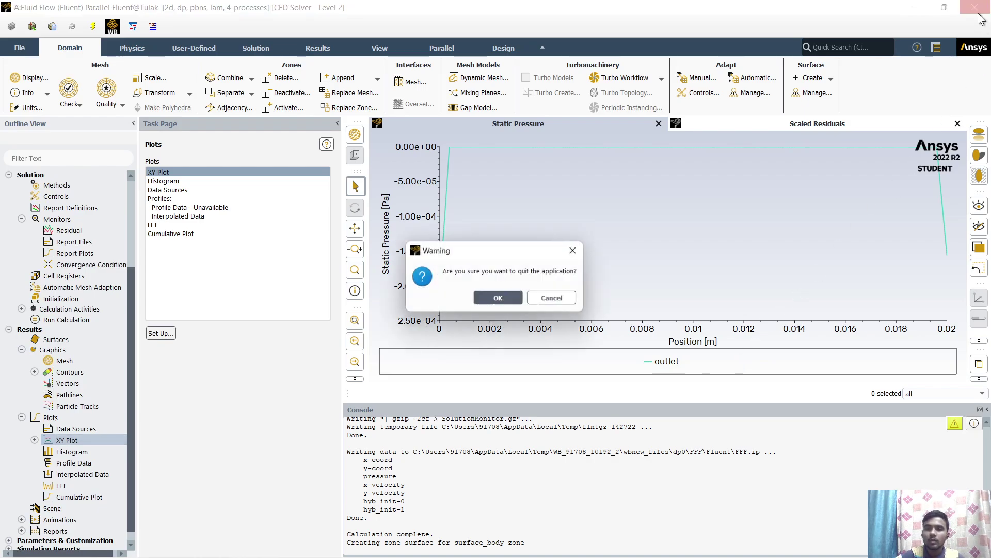
pyautogui.click(501, 299)
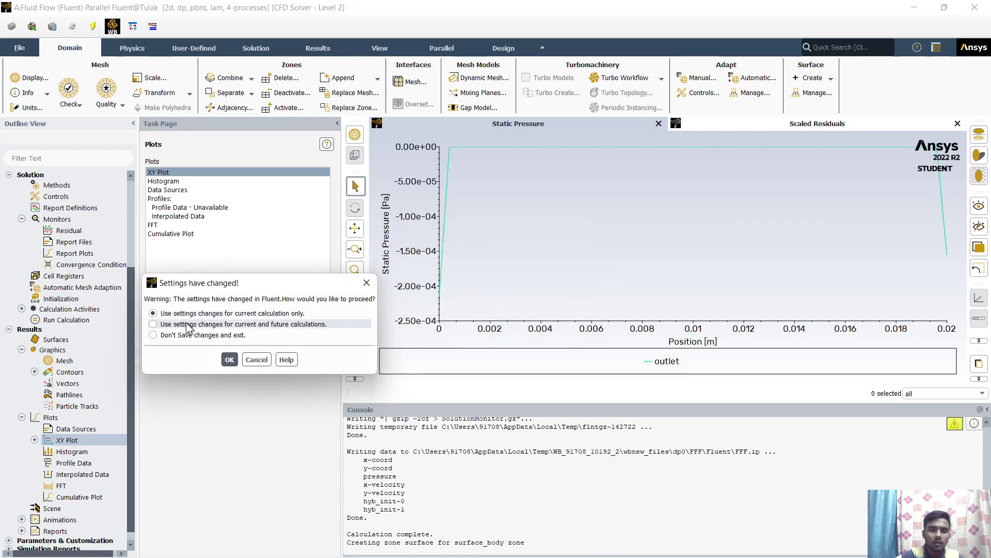
pyautogui.click(230, 359)
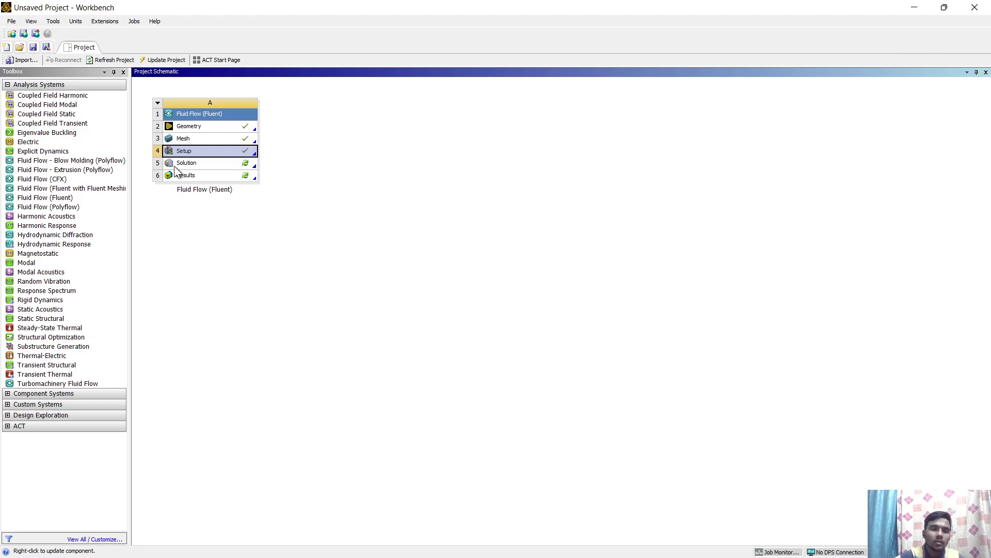
# Step: Open the Results cell of the Fluid Flow system in CFD-Post and orient the channel view to the XY plane
pyautogui.doubleClick(244, 178)
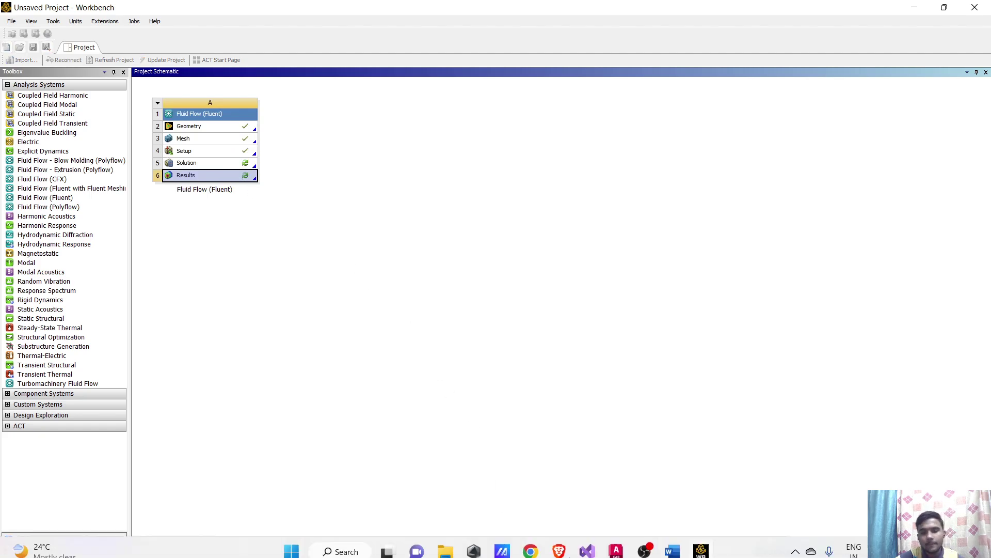
pyautogui.click(643, 542)
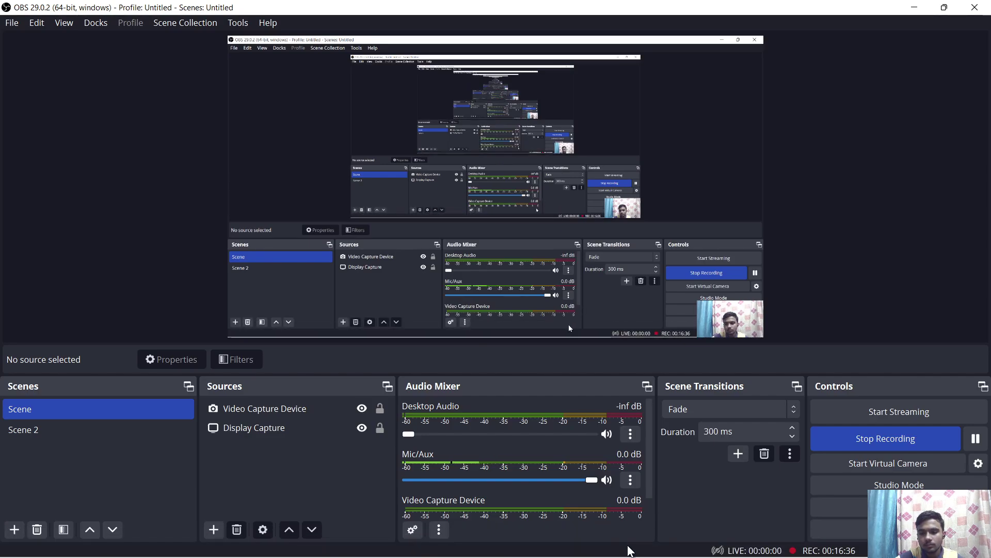
pyautogui.click(634, 549)
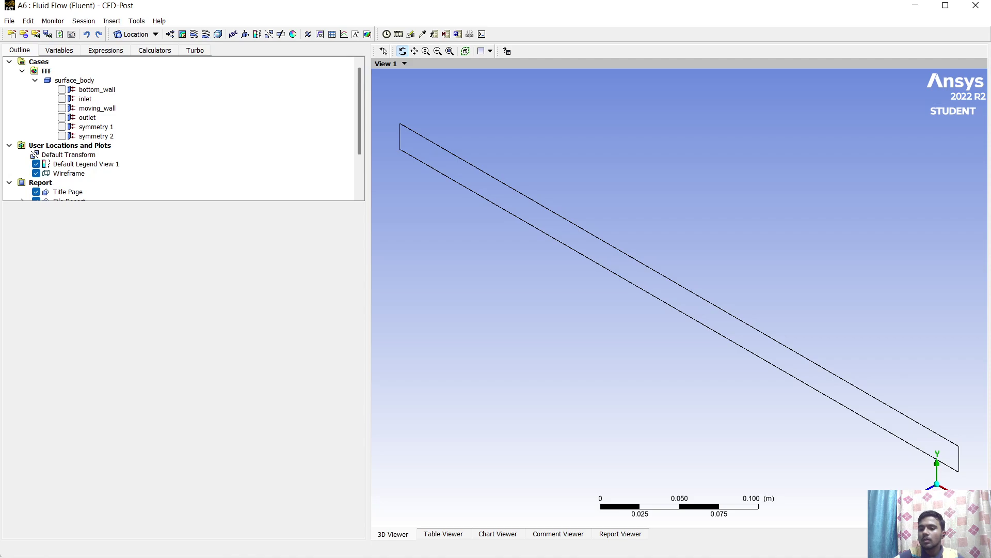
pyautogui.click(920, 494)
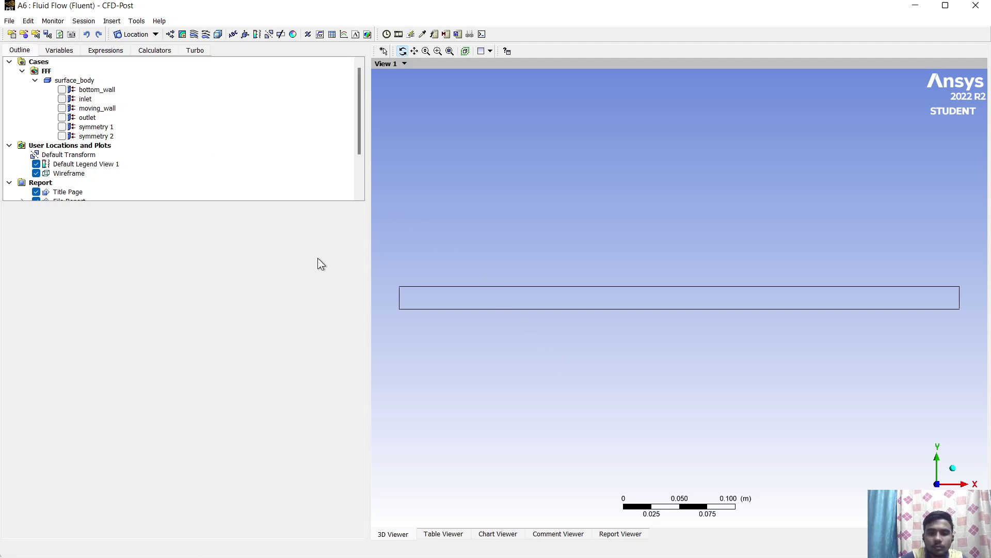
pyautogui.scroll(1, 405, 296)
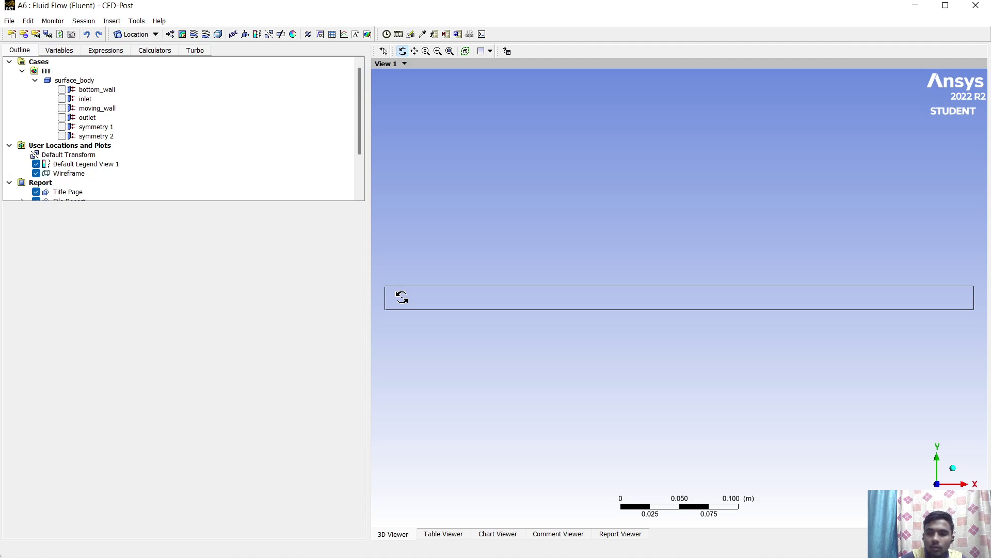
pyautogui.scroll(-2, 402, 297)
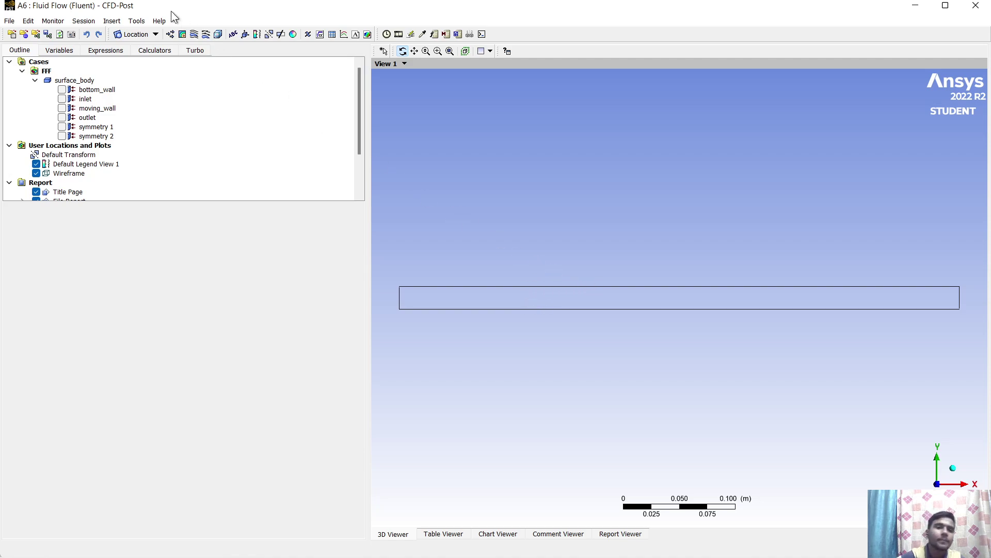
# Step: Start a new streamline object and try to name it Velocity
pyautogui.click(194, 35)
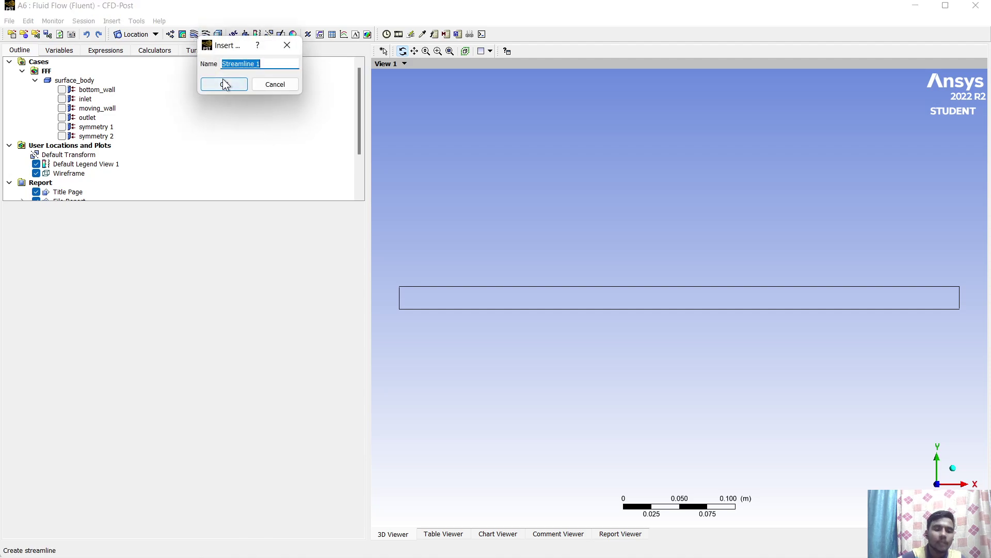
pyautogui.write('Velocity')
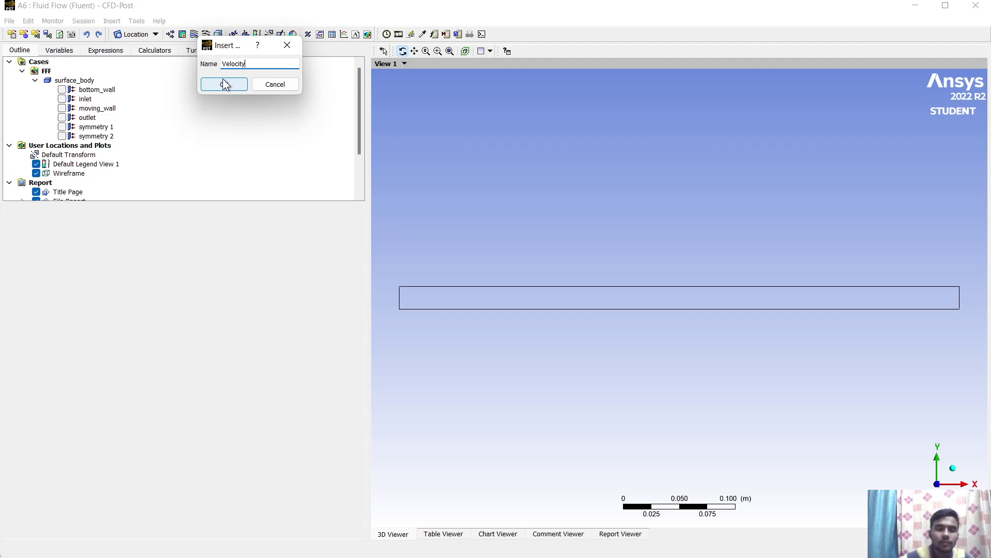
pyautogui.click(225, 85)
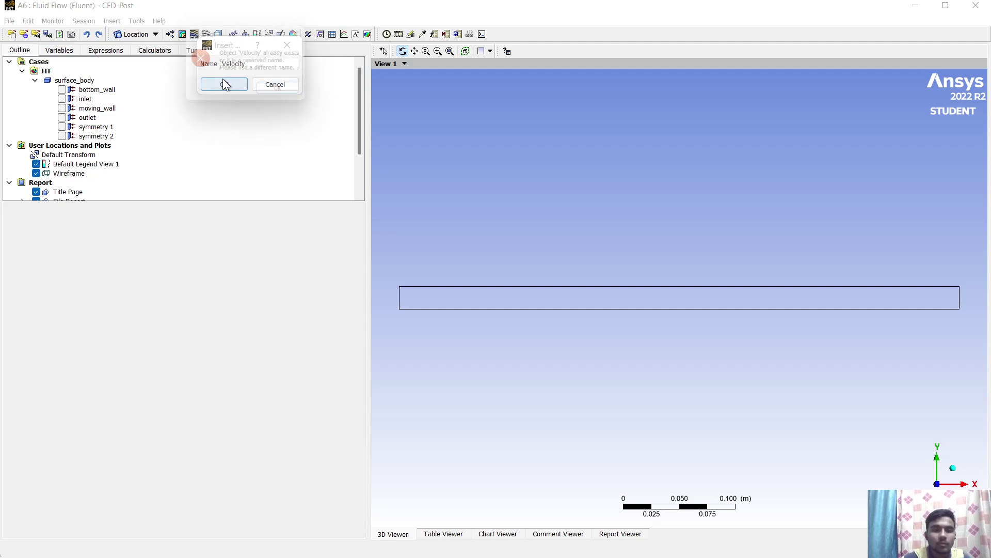
pyautogui.click(297, 94)
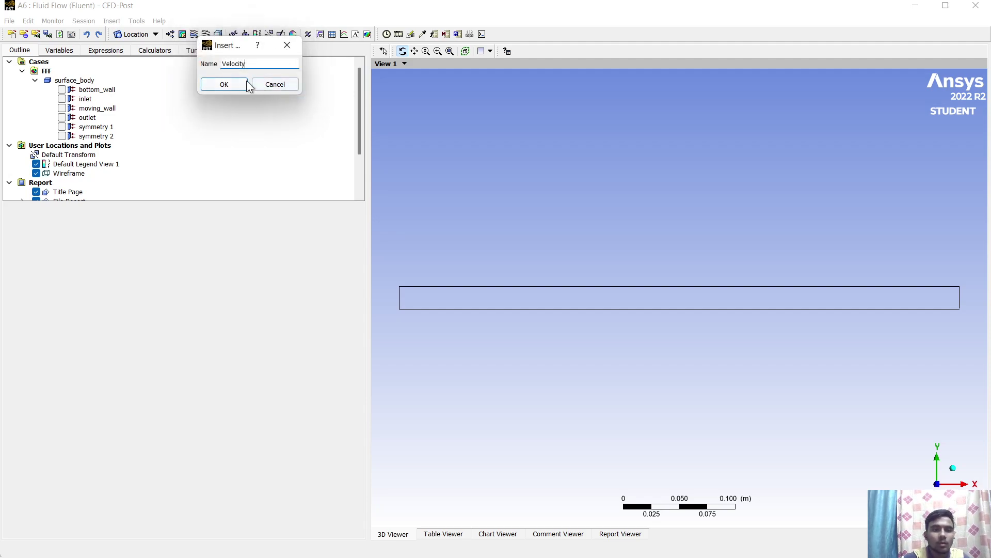
# Step: Replace the streamline's name with ss1 and create it
pyautogui.press('BackSpace')
pyautogui.press('BackSpace')
pyautogui.press('BackSpace')
pyautogui.press('BackSpace')
pyautogui.press('BackSpace')
pyautogui.press('BackSpace')
pyautogui.press('BackSpace')
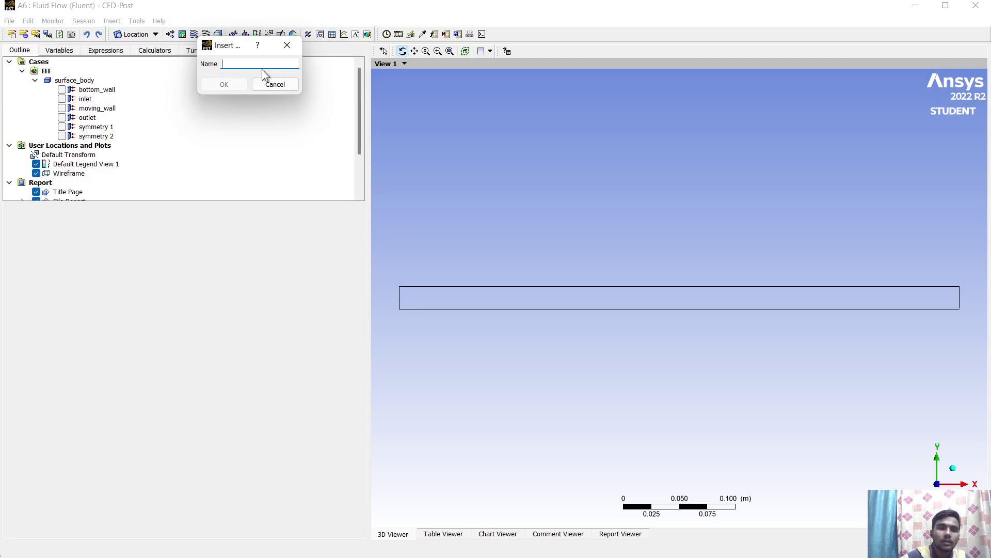
pyautogui.write('ss1')
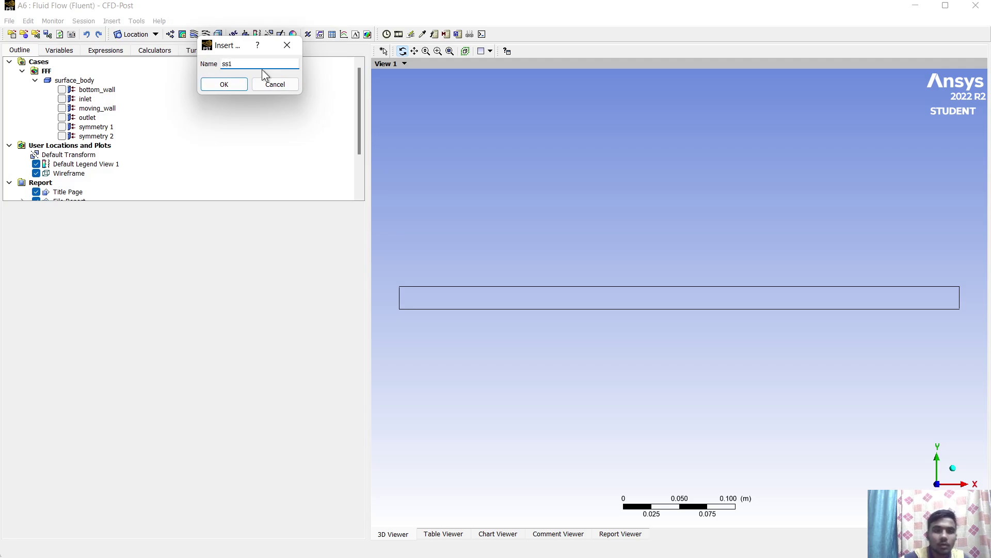
pyautogui.click(232, 83)
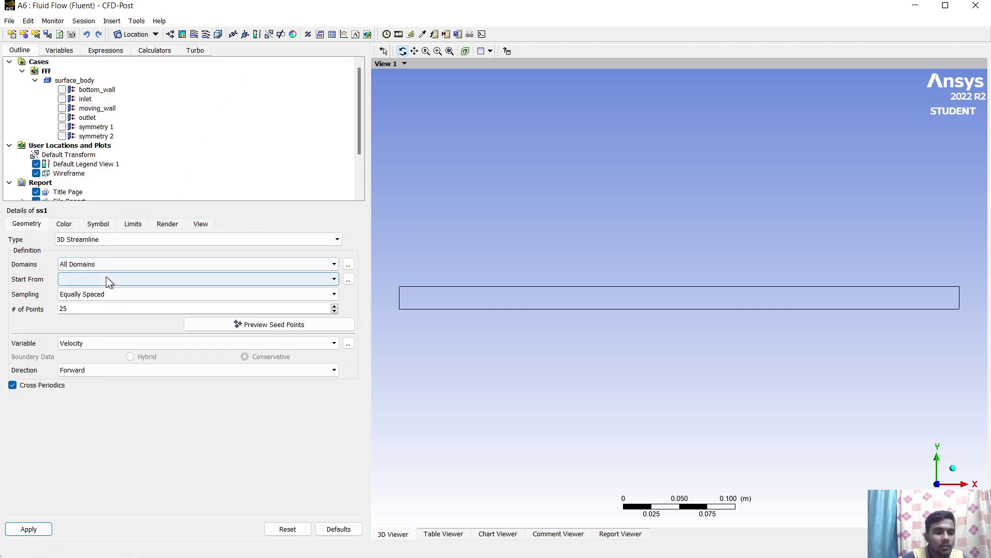
# Step: Plot the ss1 velocity streamlines starting from the inlet with 50 equally spaced points, and inspect them along the channel
pyautogui.click(107, 279)
pyautogui.click(94, 298)
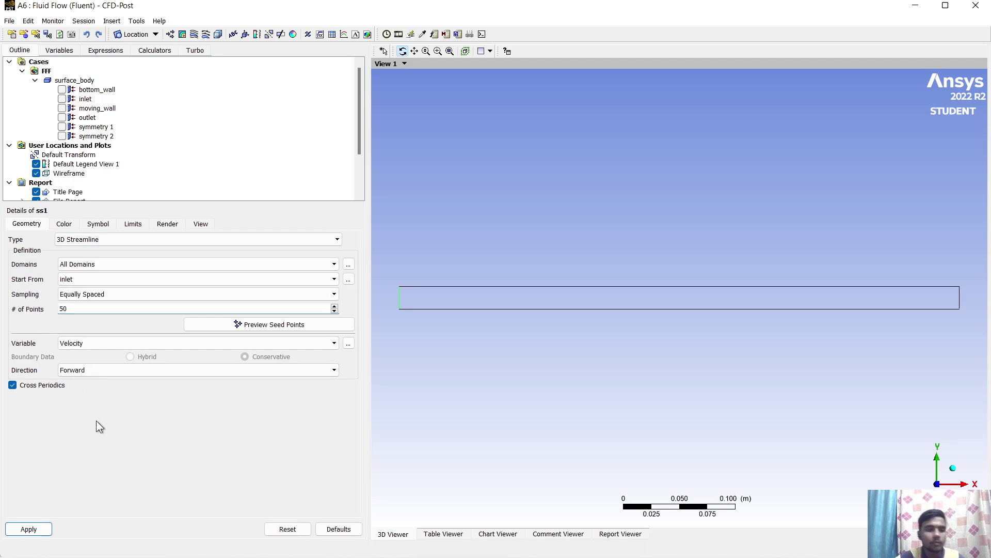
pyautogui.click(29, 527)
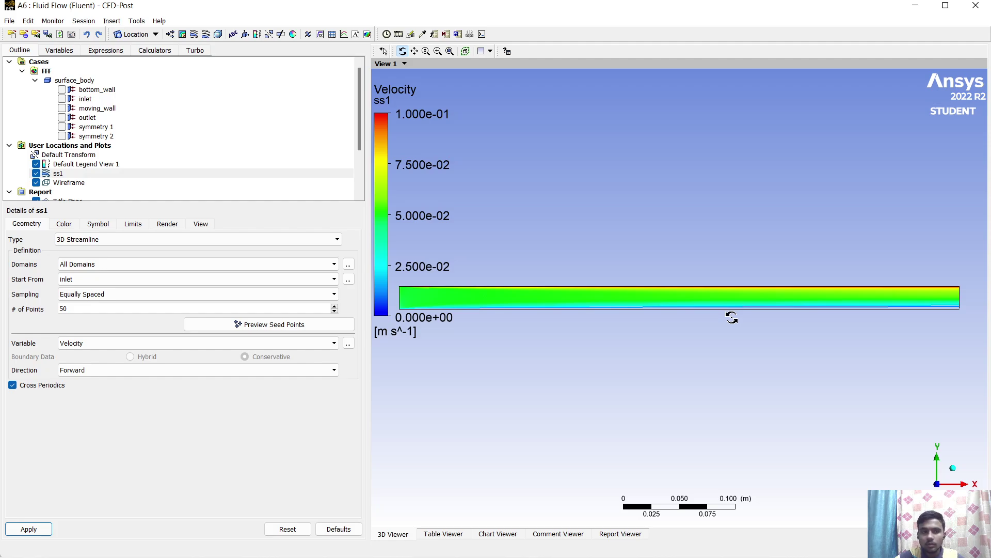
pyautogui.scroll(5, 587, 302)
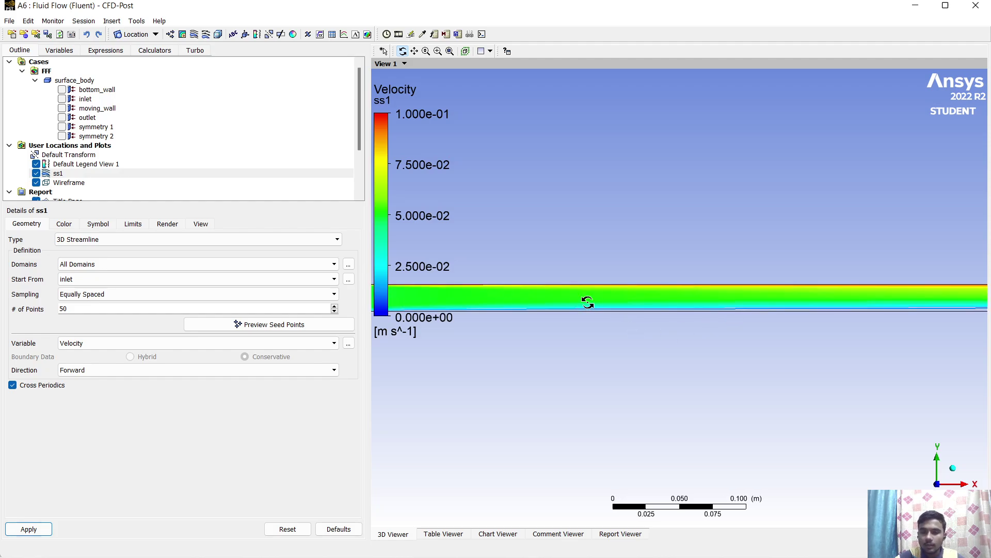
pyautogui.scroll(4, 588, 302)
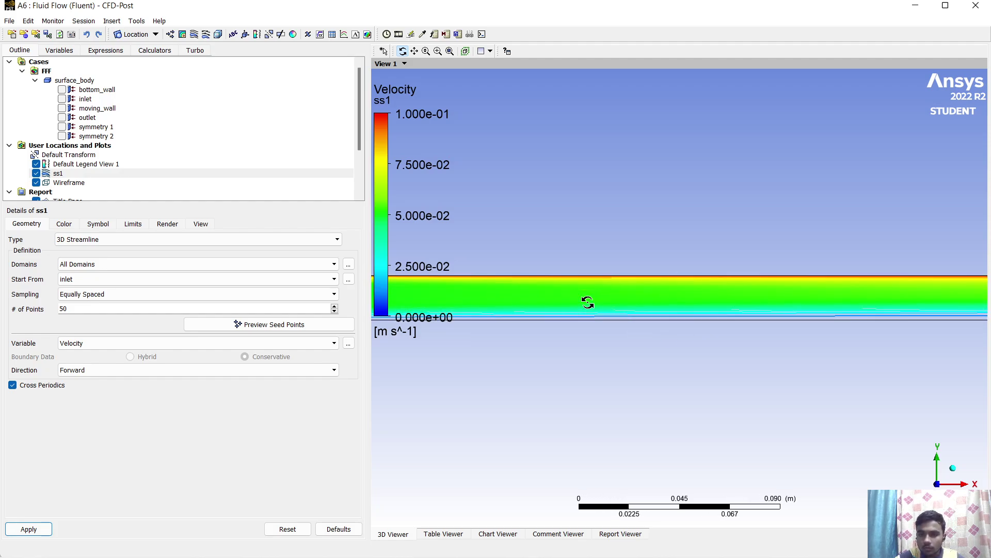
pyautogui.scroll(4, 587, 302)
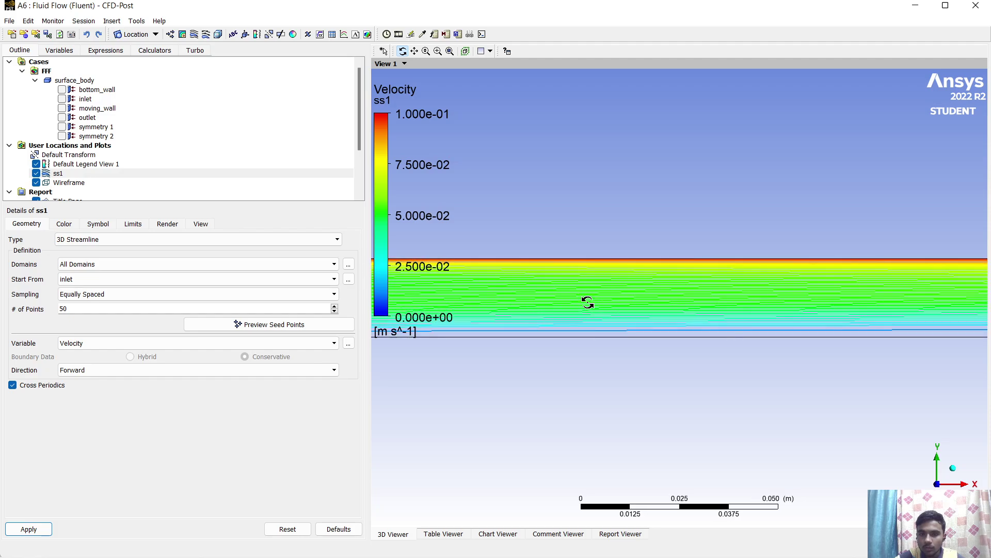
pyautogui.scroll(4, 588, 302)
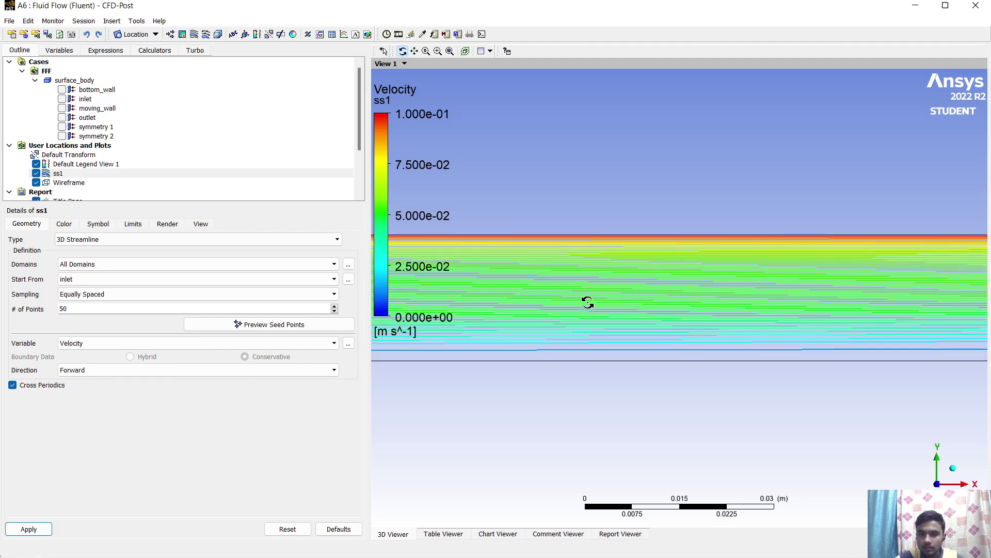
pyautogui.scroll(3, 588, 302)
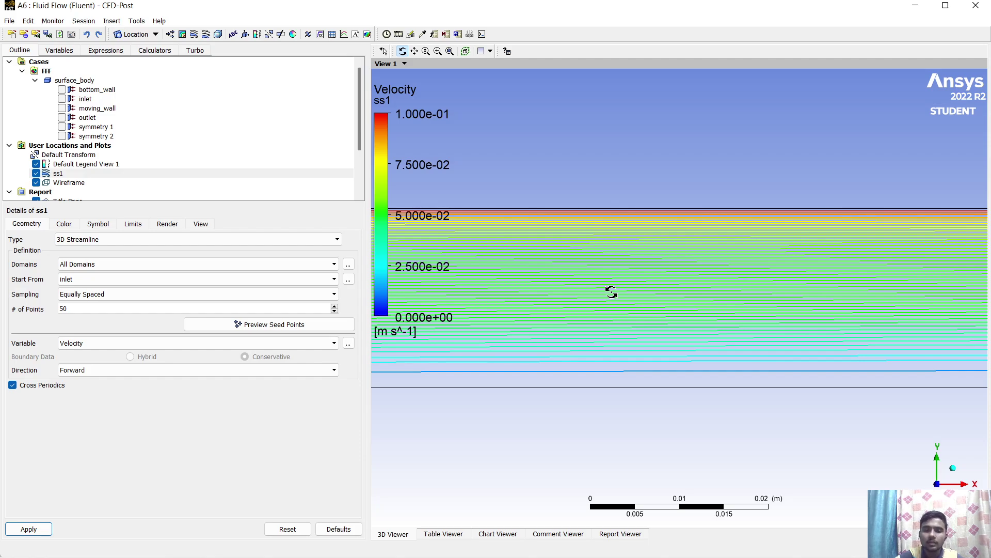
# Step: Set up a sweep animation of the ss1 streamlines that loops with 5 repeats
pyautogui.scroll(-4, 611, 292)
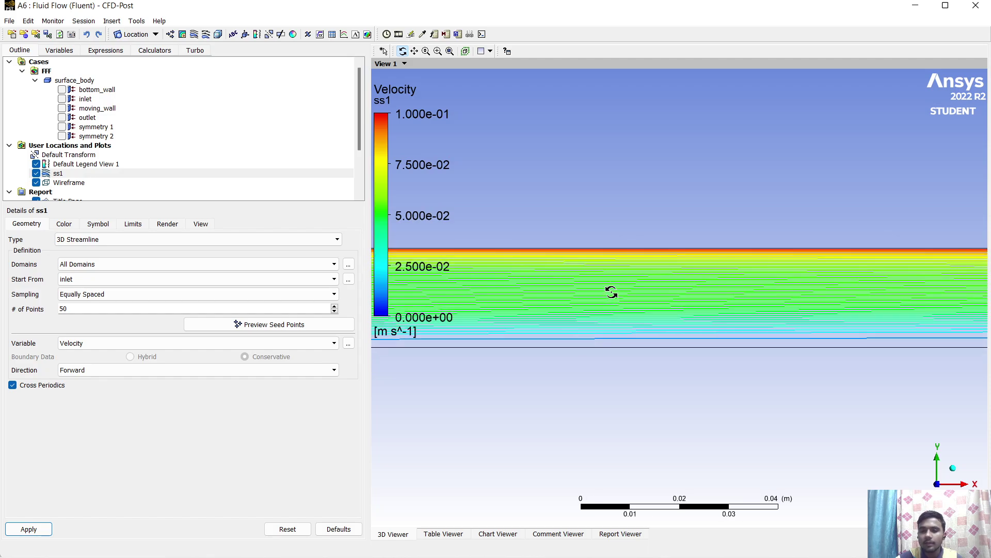
pyautogui.scroll(-4, 611, 292)
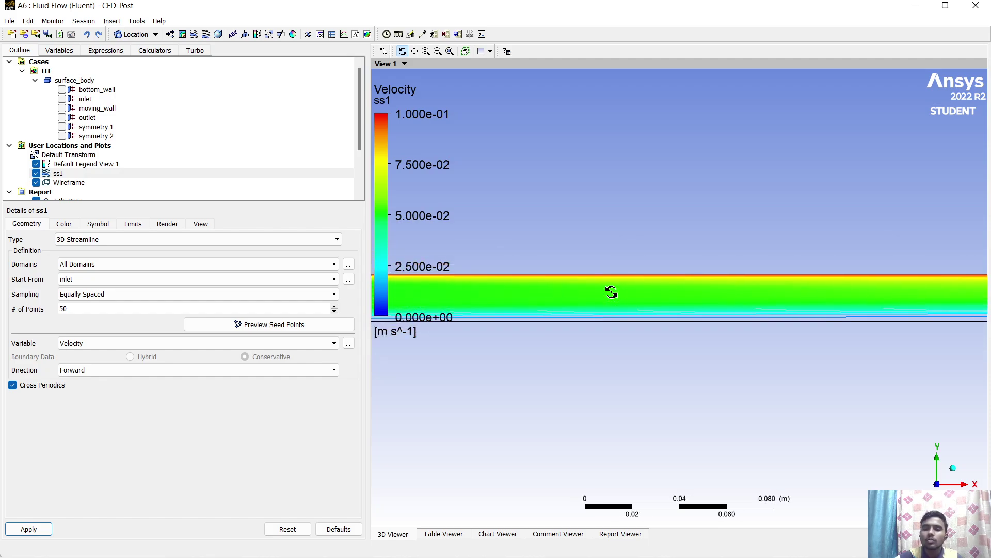
pyautogui.scroll(-4, 611, 292)
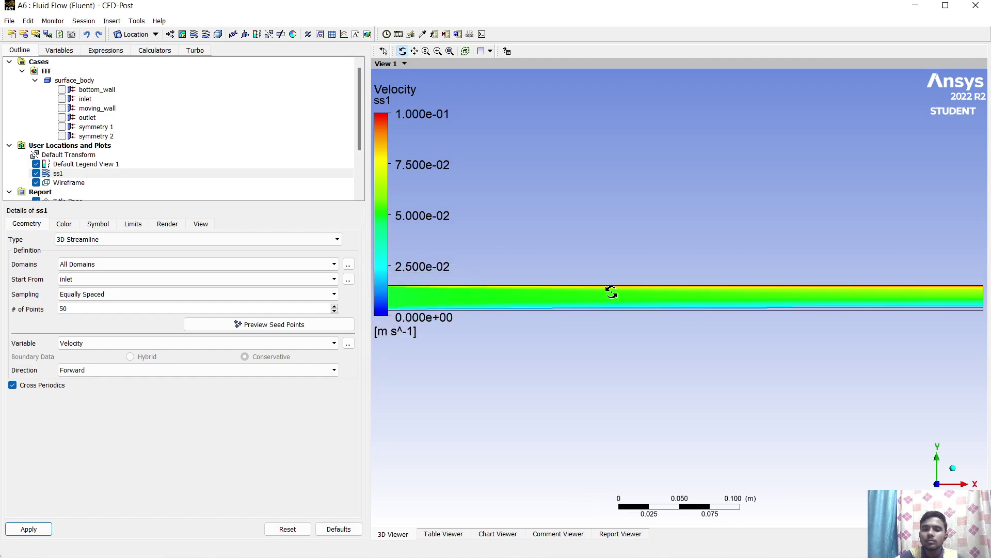
pyautogui.scroll(-2, 611, 292)
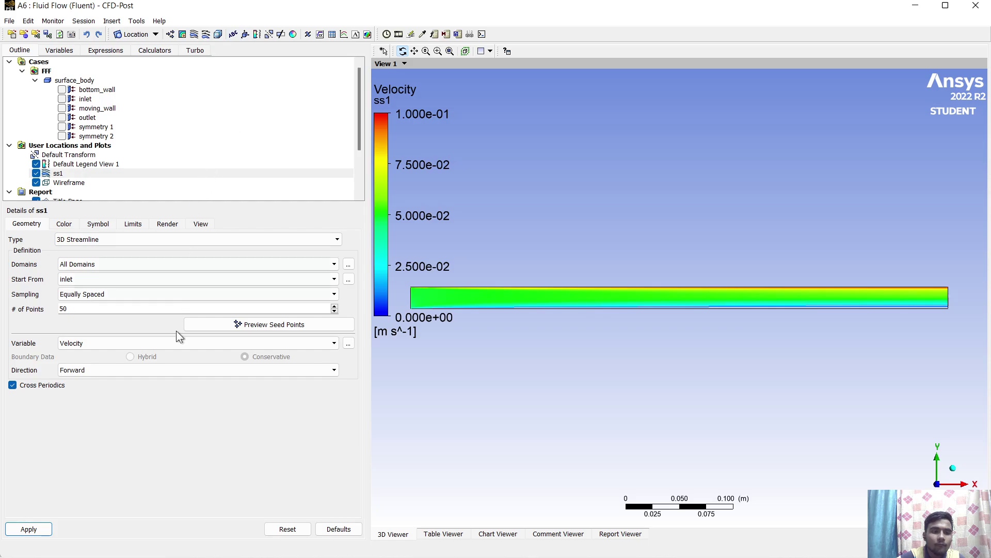
pyautogui.scroll(-2, 153, 177)
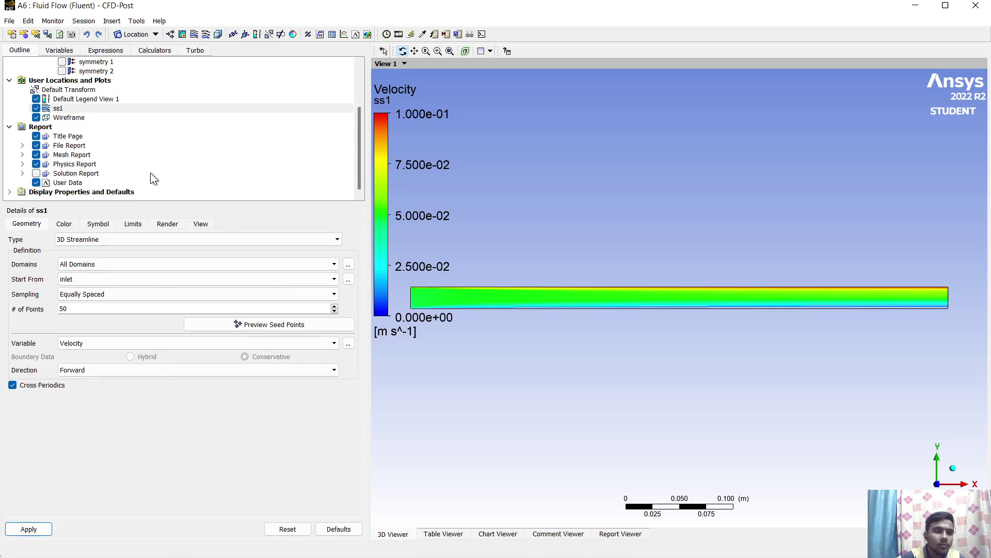
pyautogui.click(398, 34)
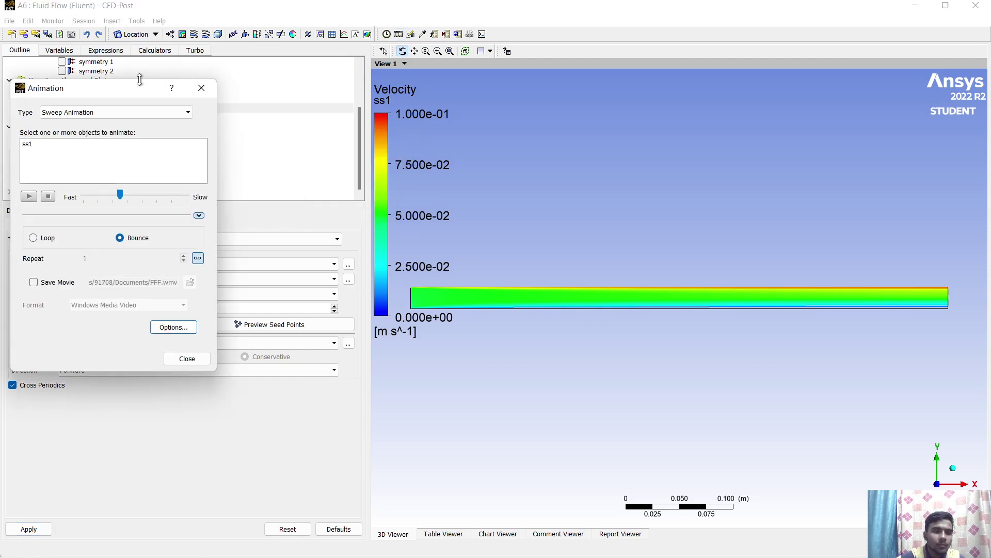
pyautogui.moveTo(124, 87); pyautogui.dragTo(201, 126)
pyautogui.click(114, 185)
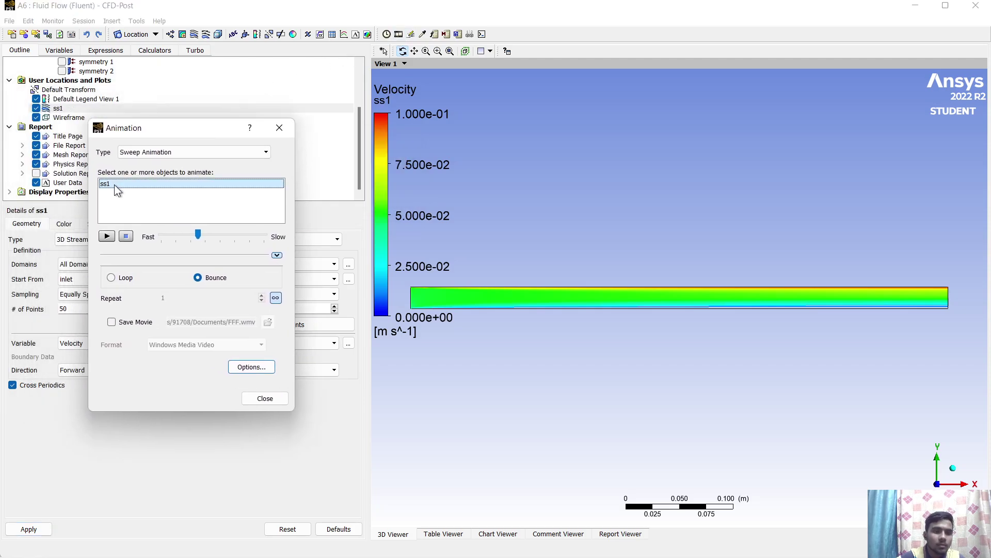
pyautogui.click(133, 276)
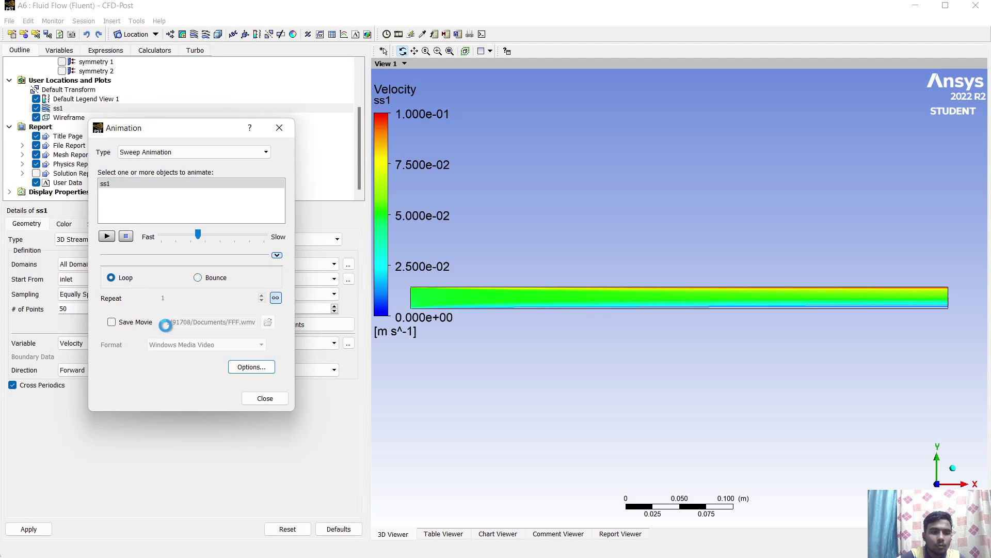
pyautogui.click(275, 298)
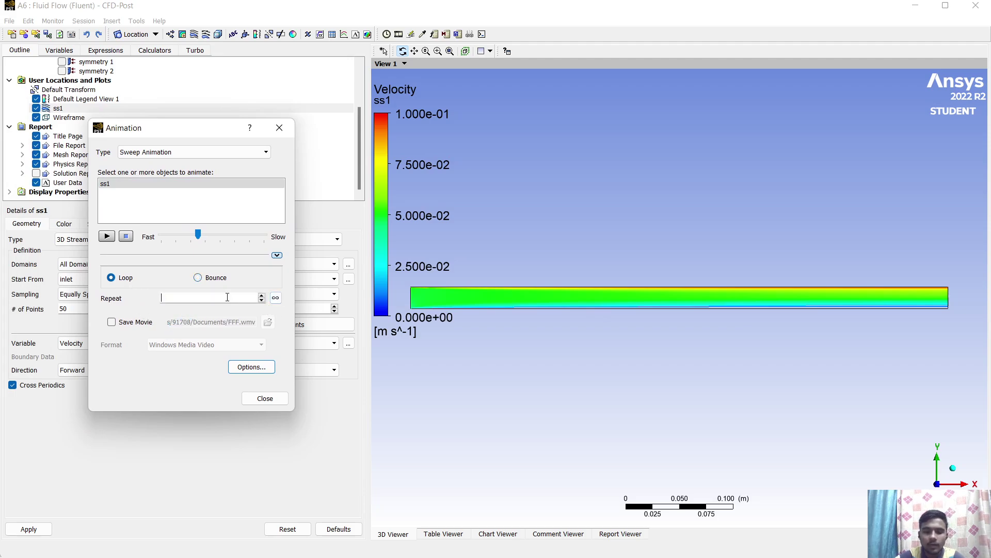
# Step: Enable saving the animation as a Windows Media Video movie named velocity.wmv in the Documents folder
pyautogui.click(128, 322)
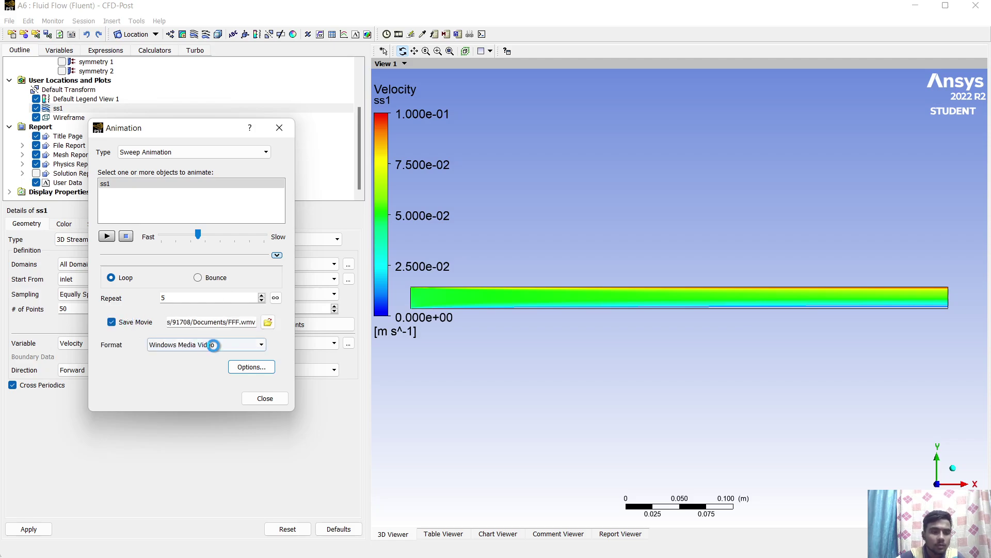
pyautogui.press('BackSpace')
pyautogui.press('BackSpace')
pyautogui.press('BackSpace')
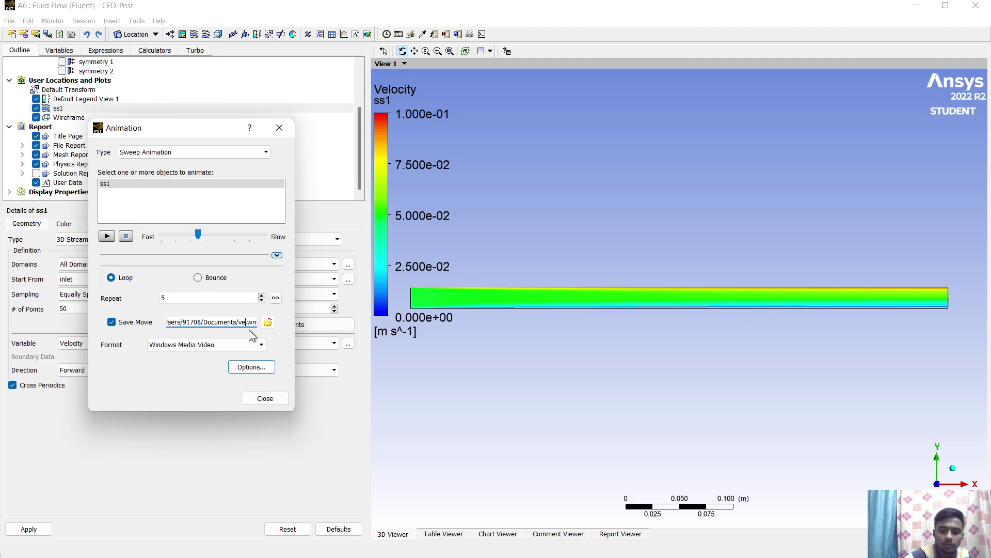
pyautogui.write('velocity')
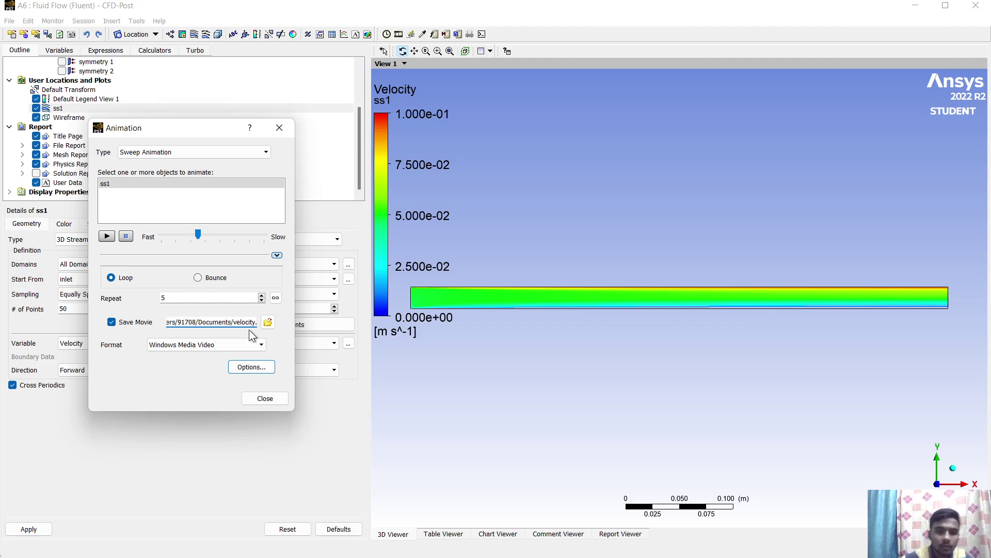
# Step: Set the animation's symbol size to 0.75 in the animation options, keeping the Ball symbol and HD Video 720p image size
pyautogui.click(262, 367)
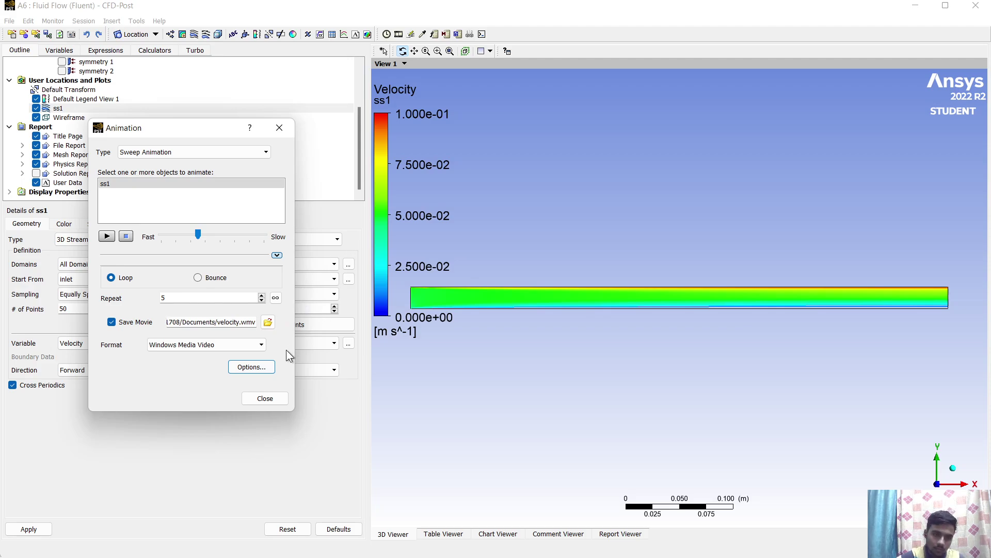
pyautogui.click(259, 367)
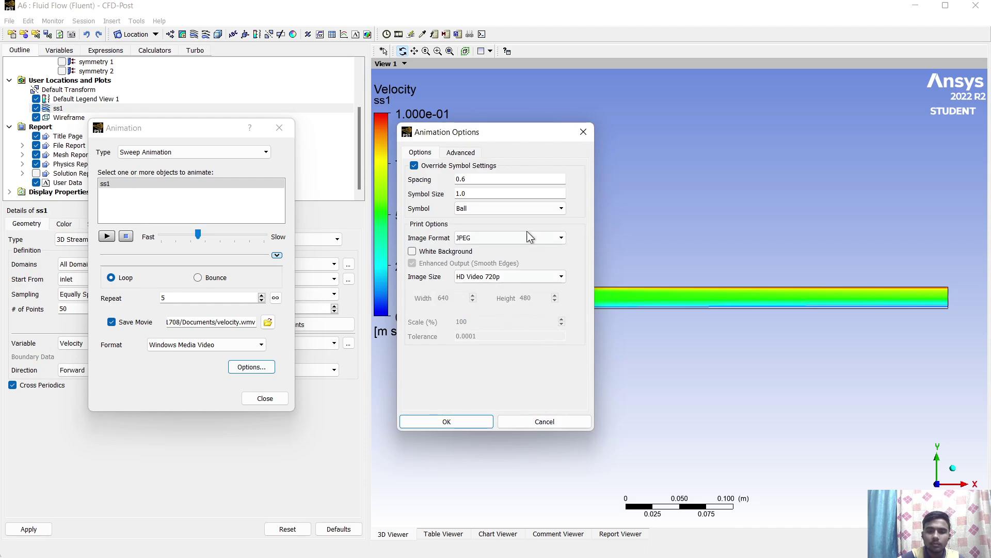
pyautogui.moveTo(525, 134); pyautogui.dragTo(534, 186)
pyautogui.click(475, 243)
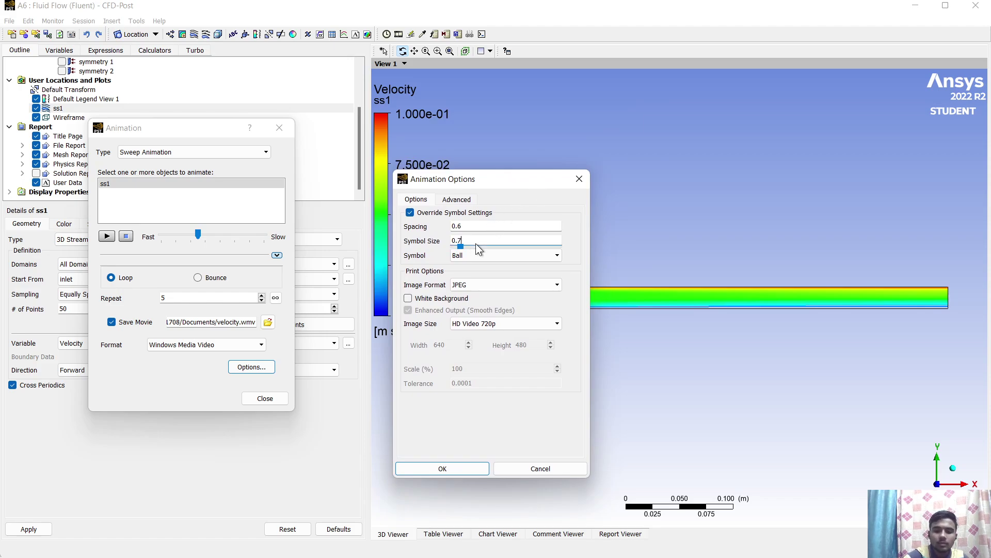
pyautogui.click(450, 393)
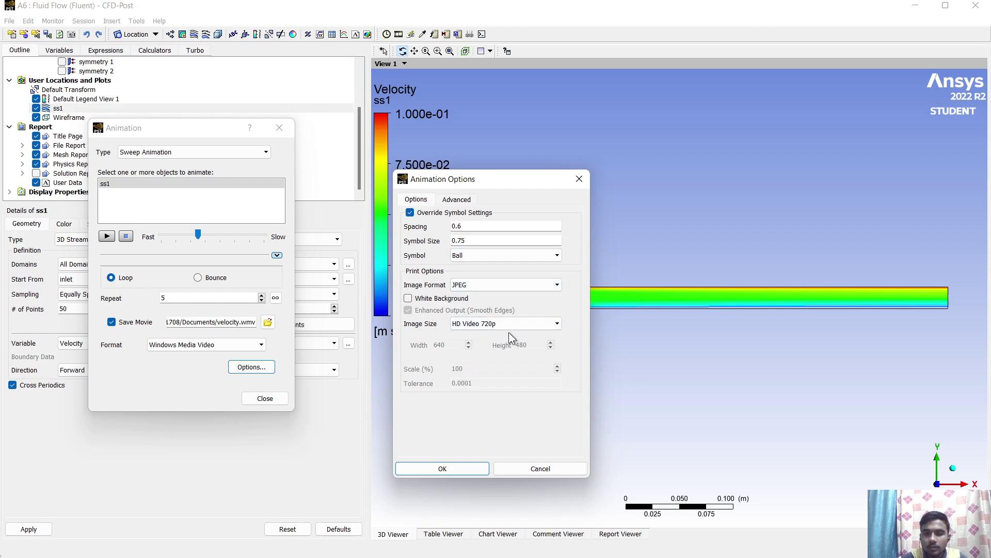
pyautogui.click(462, 468)
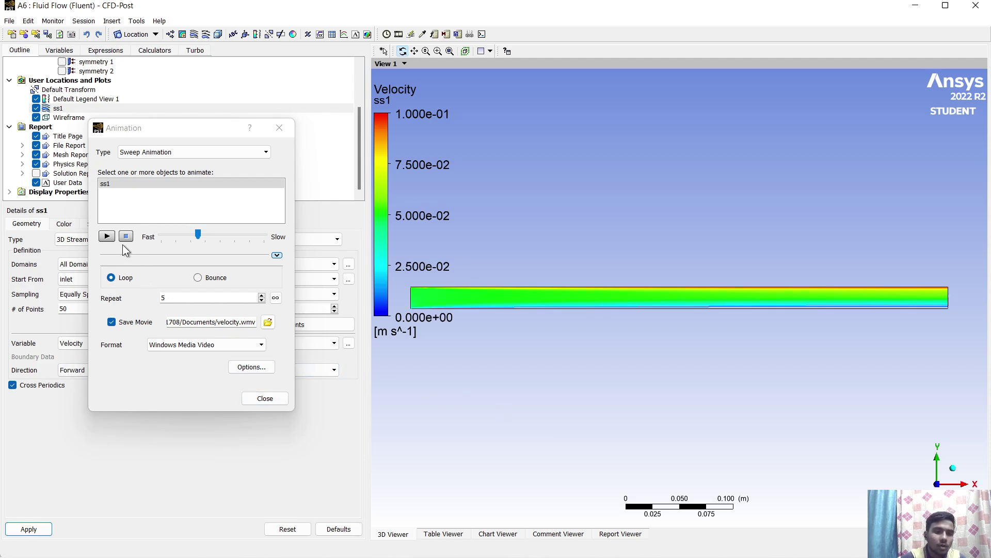
# Step: Slow the ss1 animation slightly, play it and stop it, and close the animation settings
pyautogui.moveTo(199, 230); pyautogui.dragTo(196, 231)
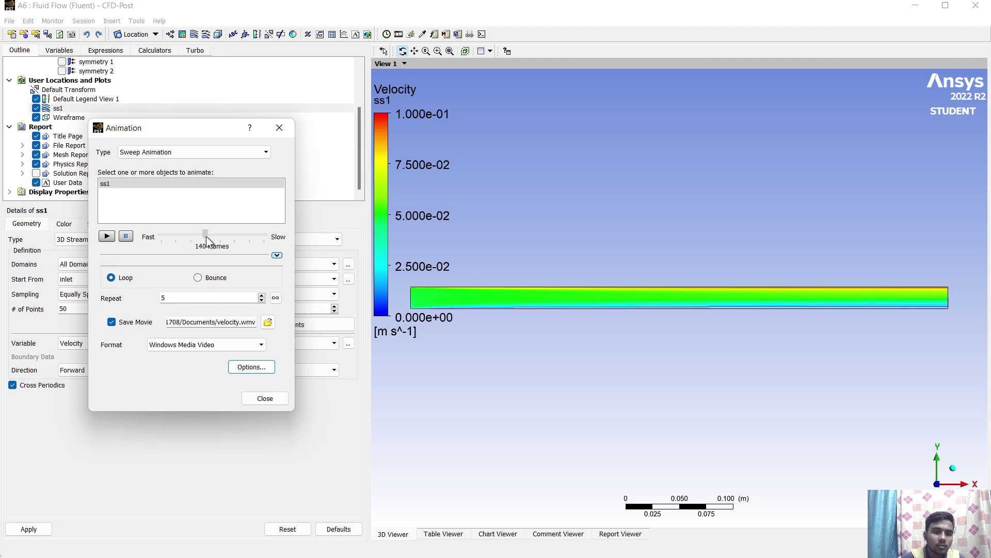
pyautogui.click(107, 237)
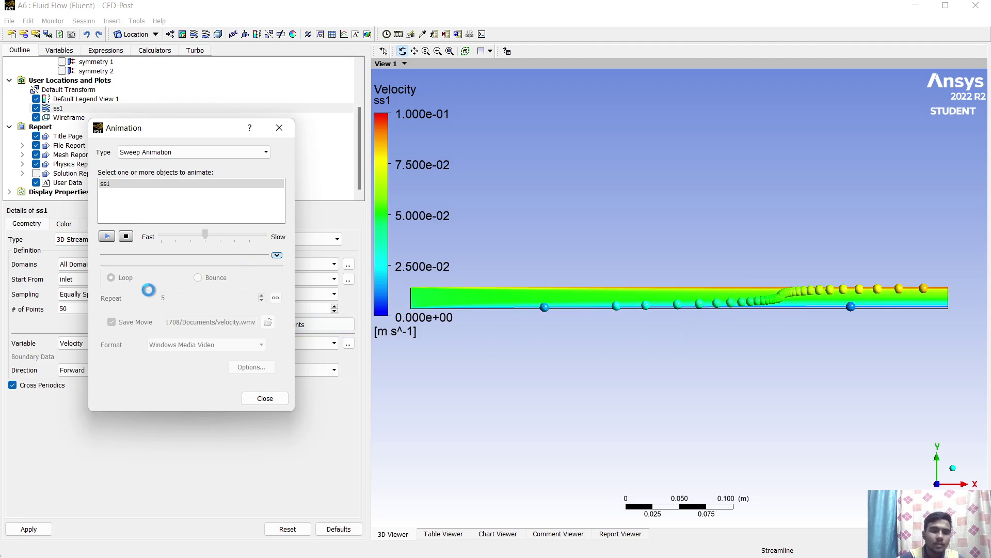
pyautogui.click(123, 236)
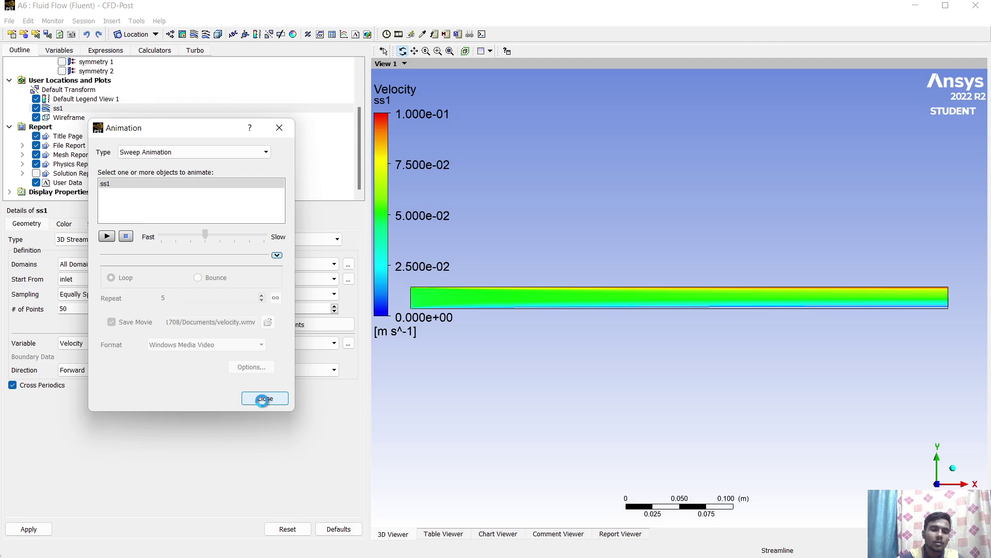
pyautogui.click(262, 400)
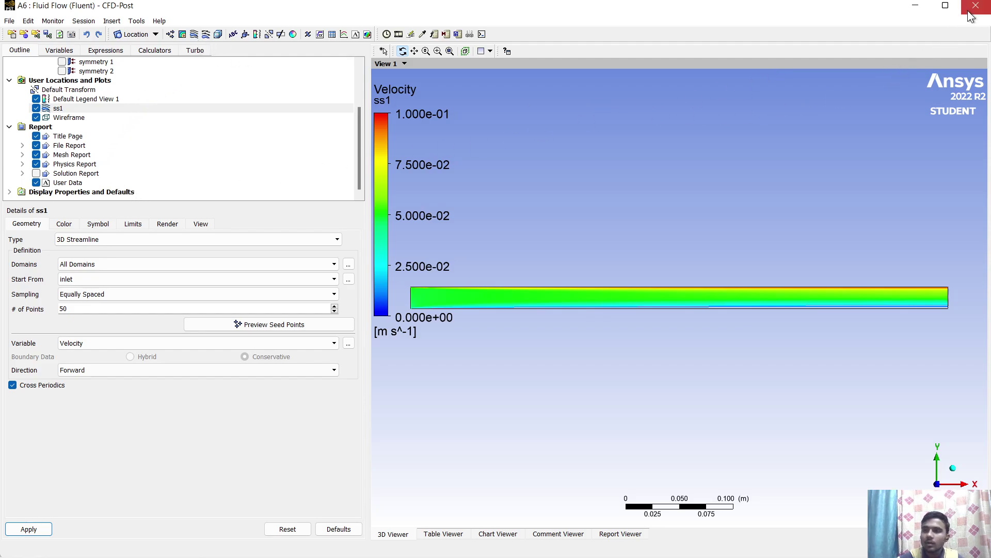
# Step: Close CFD-Post and update the Results cell of the Fluid Flow system in Workbench
pyautogui.click(196, 36)
pyautogui.click(289, 44)
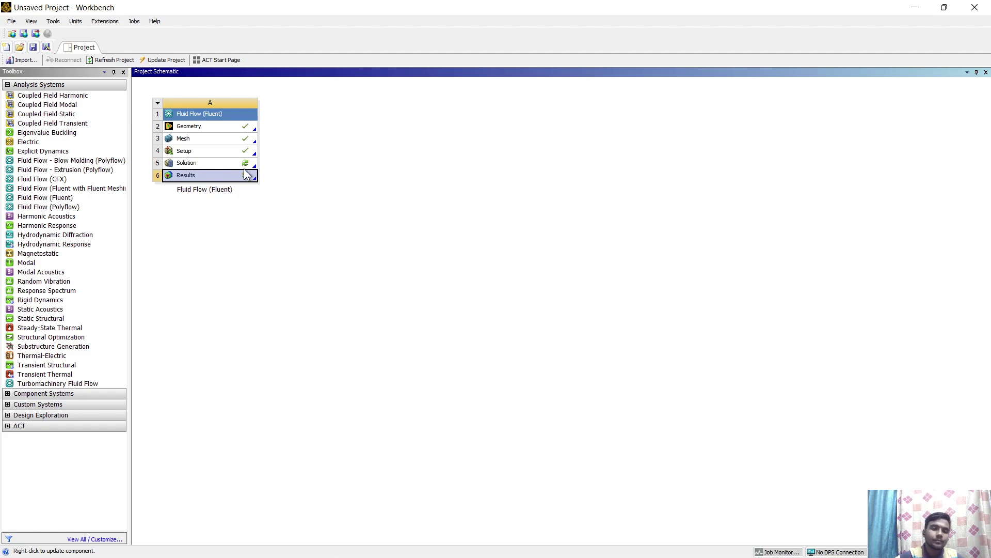
pyautogui.rightClick(247, 178)
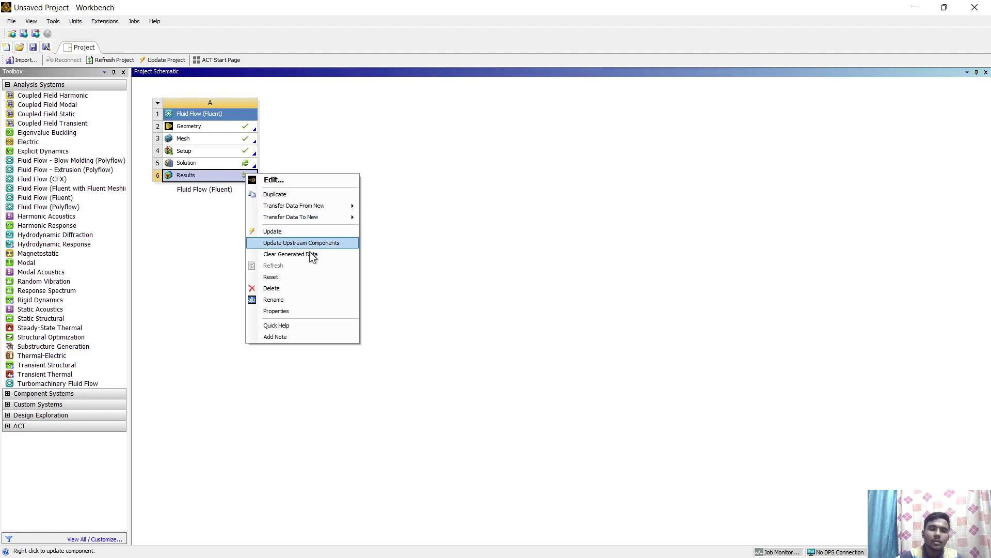
pyautogui.click(289, 228)
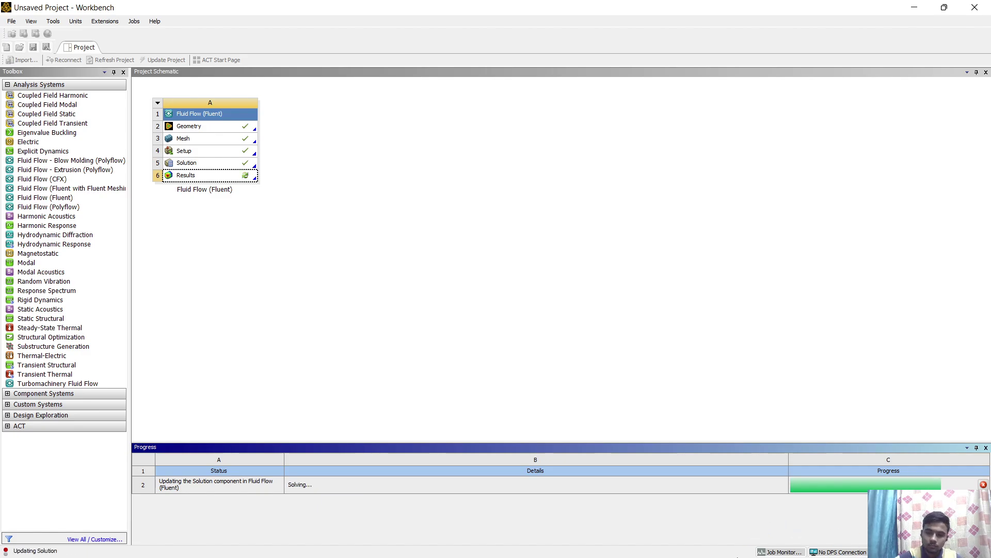
pyautogui.moveTo(729, 557)
pyautogui.click(646, 543)
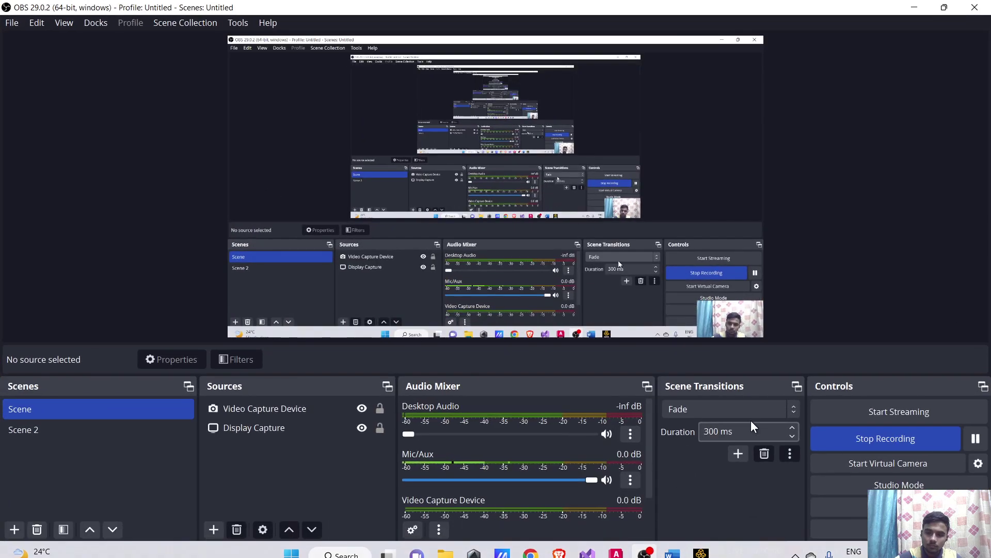
pyautogui.click(975, 439)
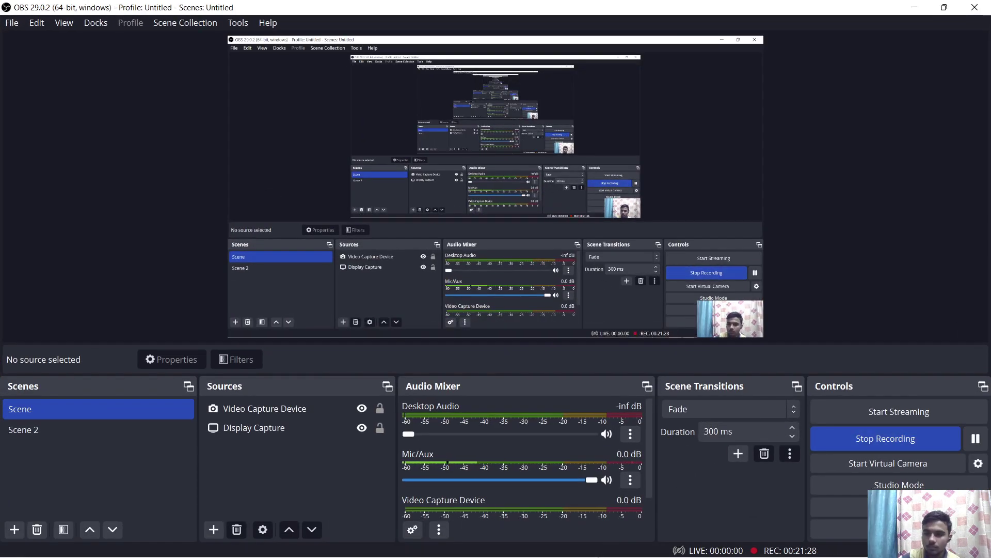
pyautogui.click(700, 543)
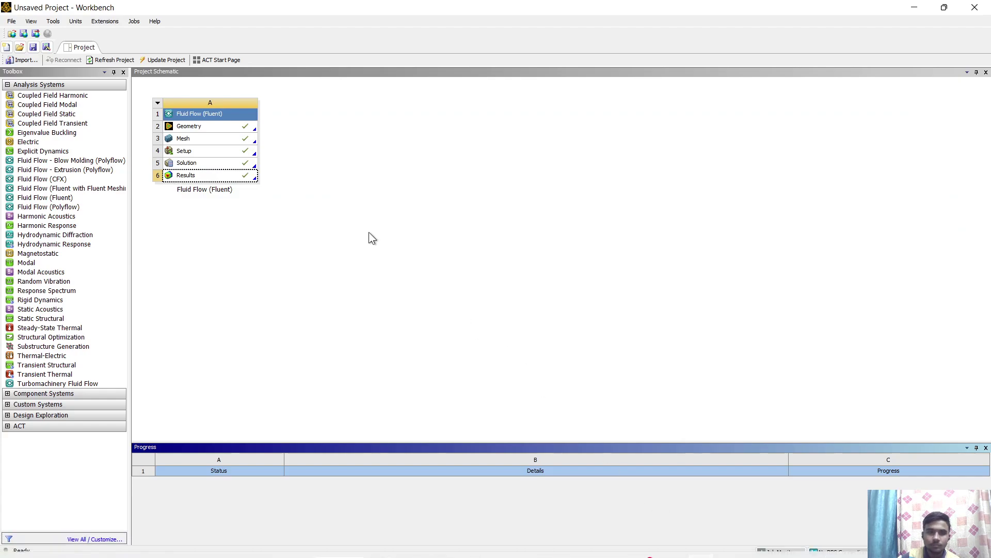
# Step: Close the Progress pane, switch to the Word document, and review its problem statement, pipe dimensions and boundary conditions
pyautogui.click(986, 448)
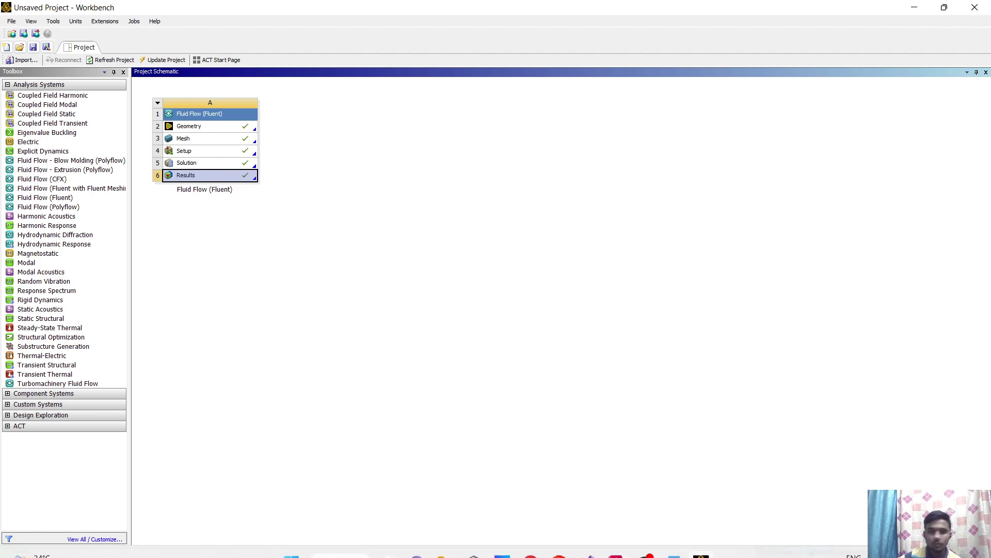
pyautogui.moveTo(621, 557)
pyautogui.click(673, 542)
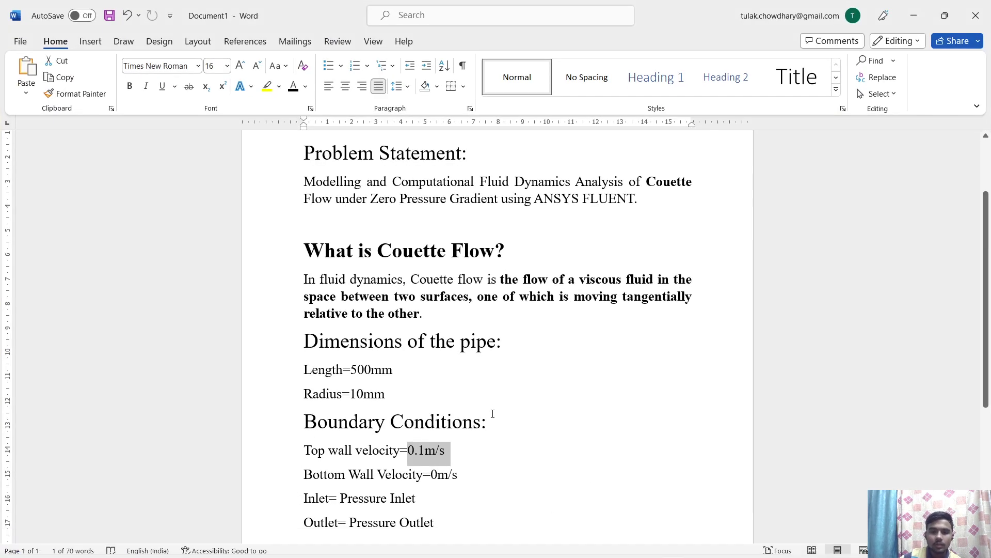
pyautogui.click(492, 447)
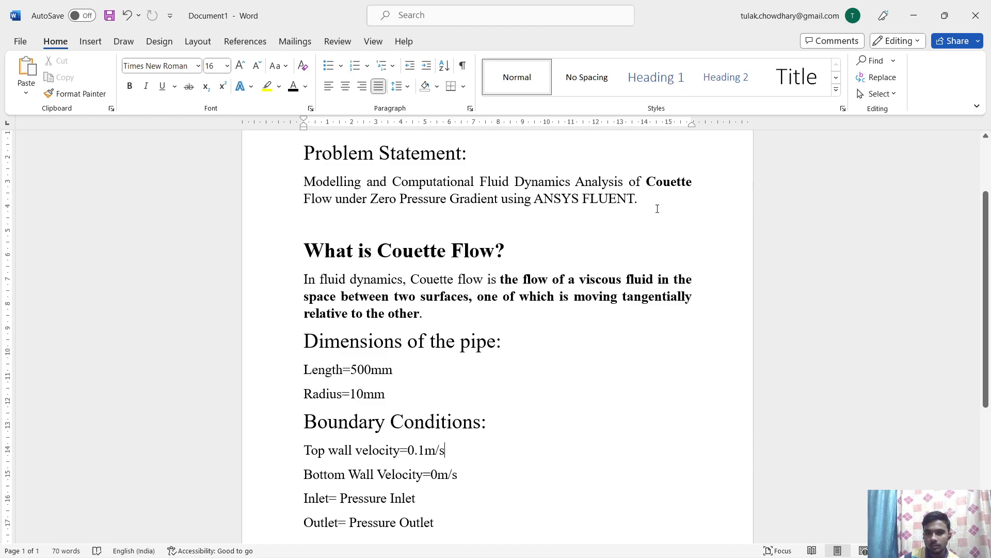
pyautogui.moveTo(657, 208); pyautogui.dragTo(305, 152)
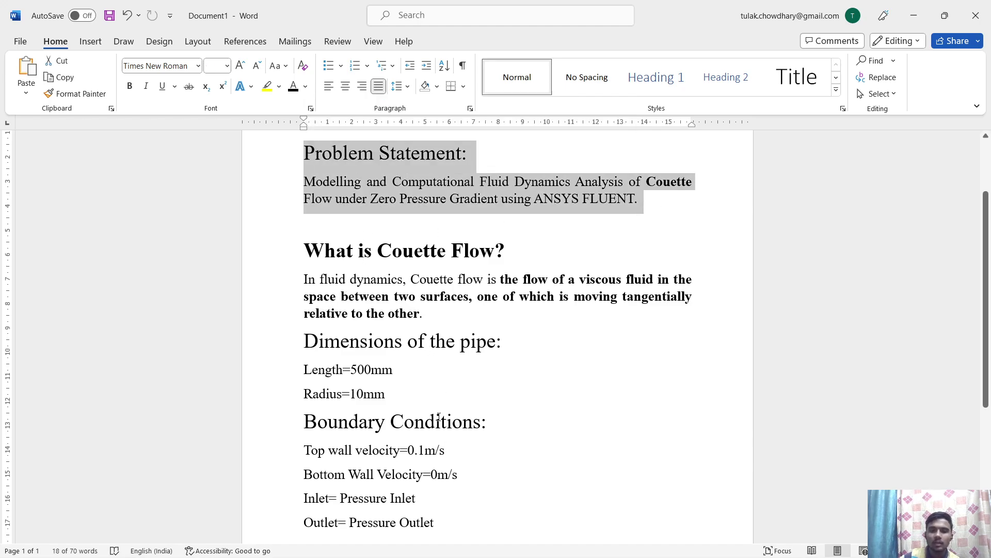
pyautogui.moveTo(395, 405); pyautogui.dragTo(304, 338)
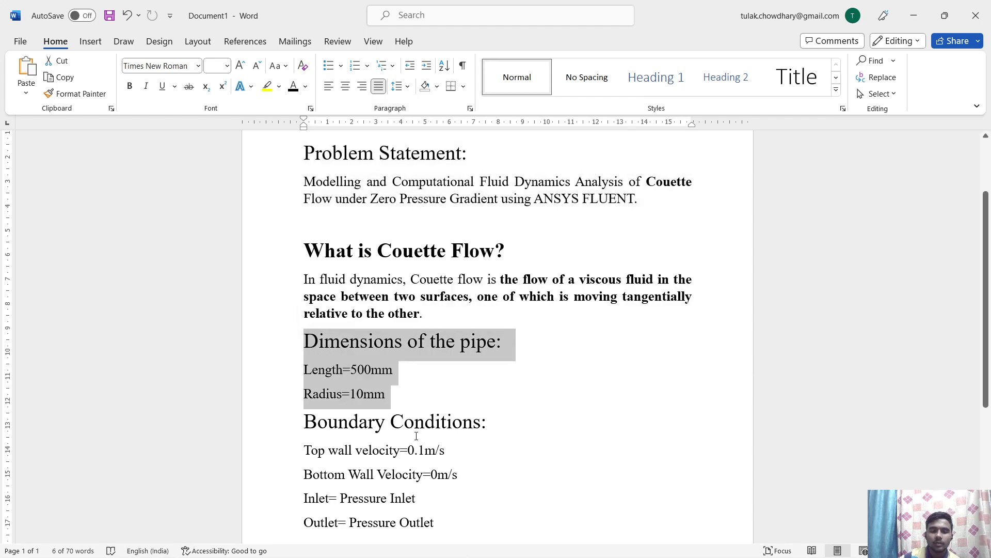
pyautogui.click(442, 404)
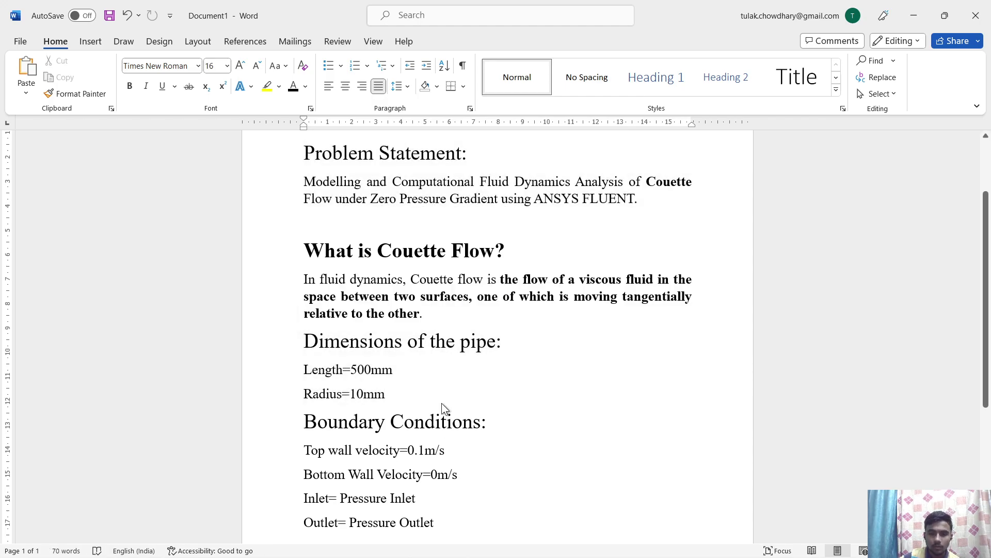
pyautogui.moveTo(453, 522); pyautogui.dragTo(329, 412)
pyautogui.click(563, 439)
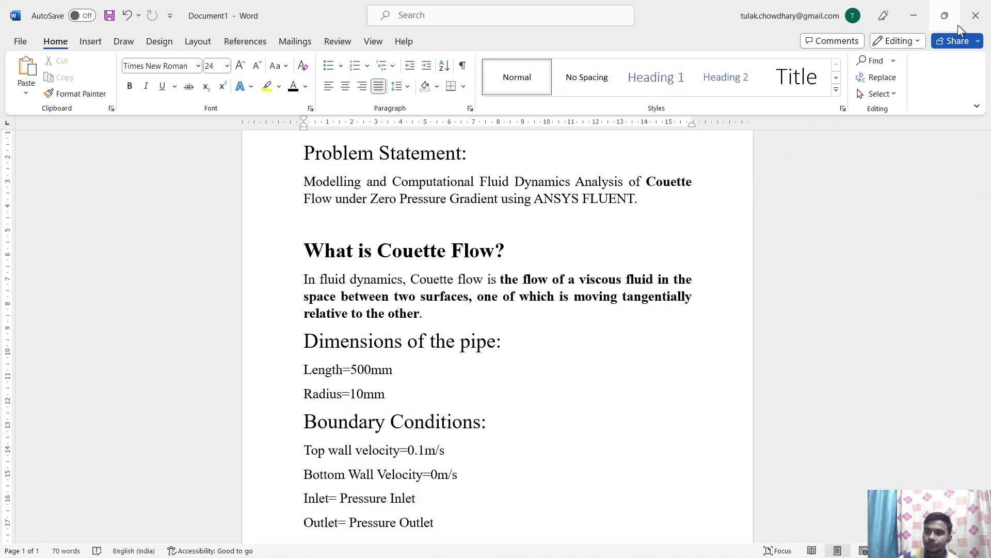
pyautogui.click(916, 9)
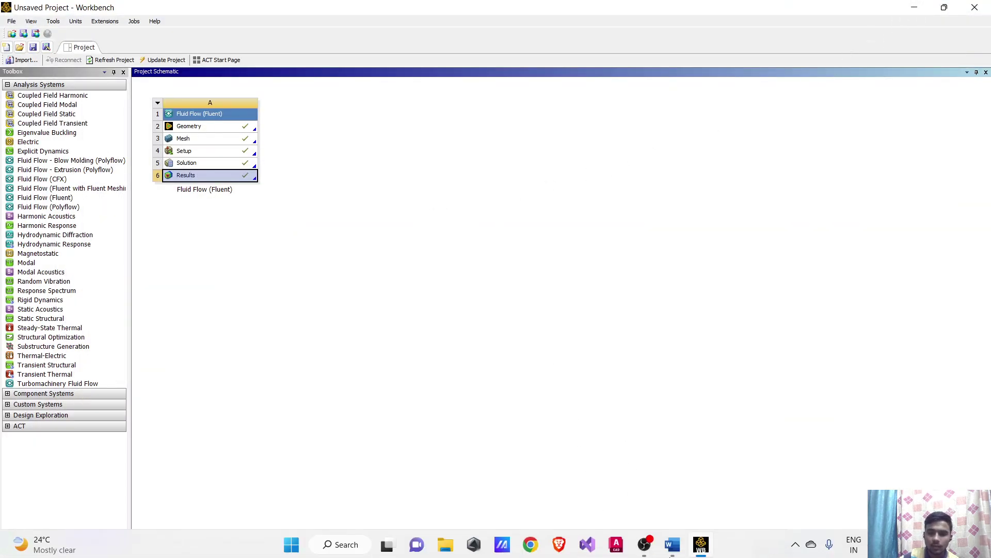
pyautogui.click(644, 542)
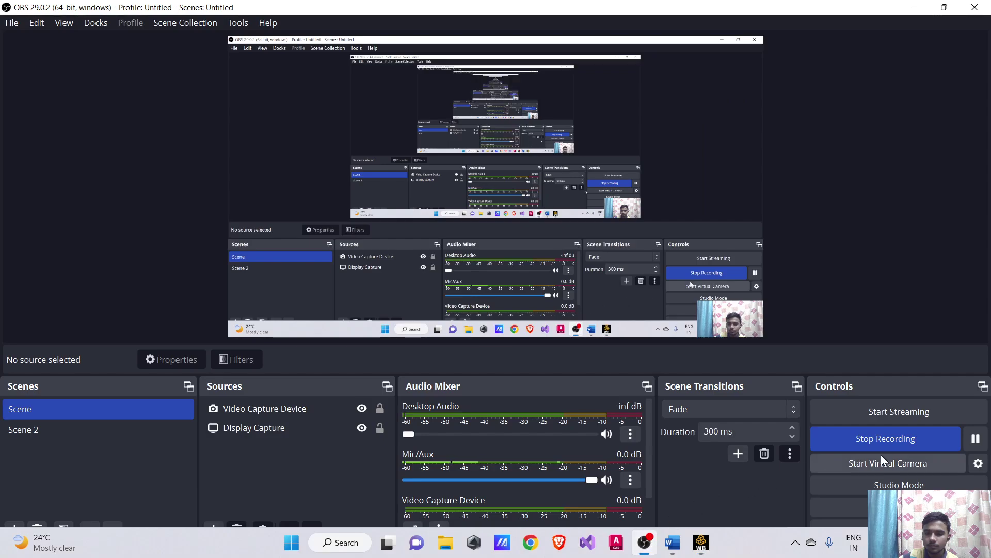